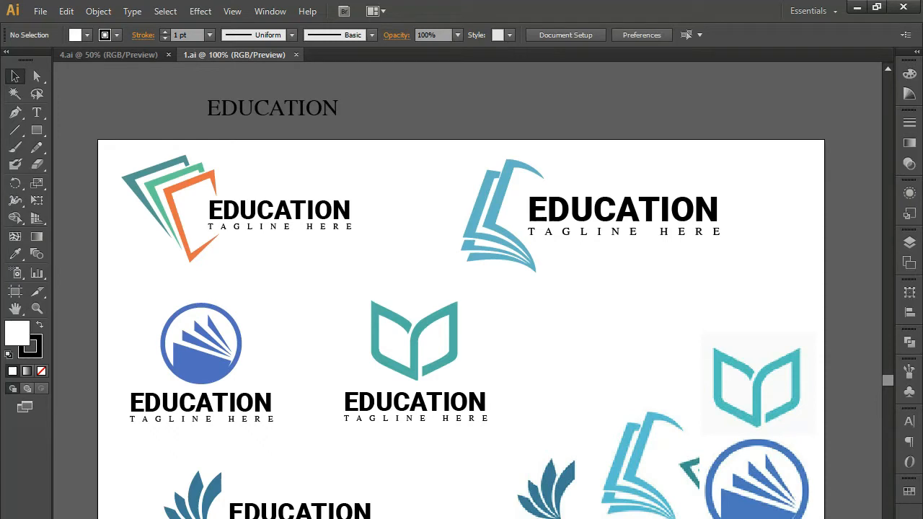
# Step: Bring the EDUCATION leaf-and-book logo from 1.ai into 4.ai and group its parts
pyautogui.moveTo(143, 477); pyautogui.dragTo(695, 208)
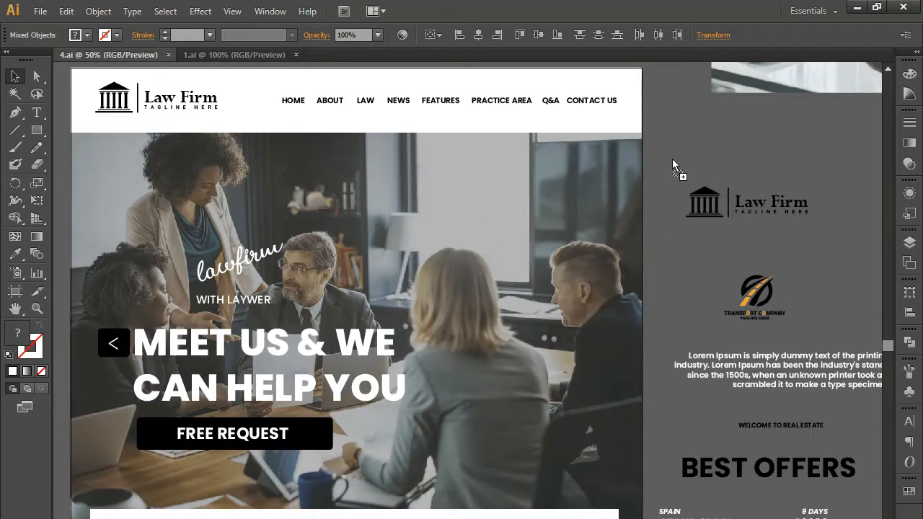
pyautogui.moveTo(672, 163); pyautogui.dragTo(672, 164)
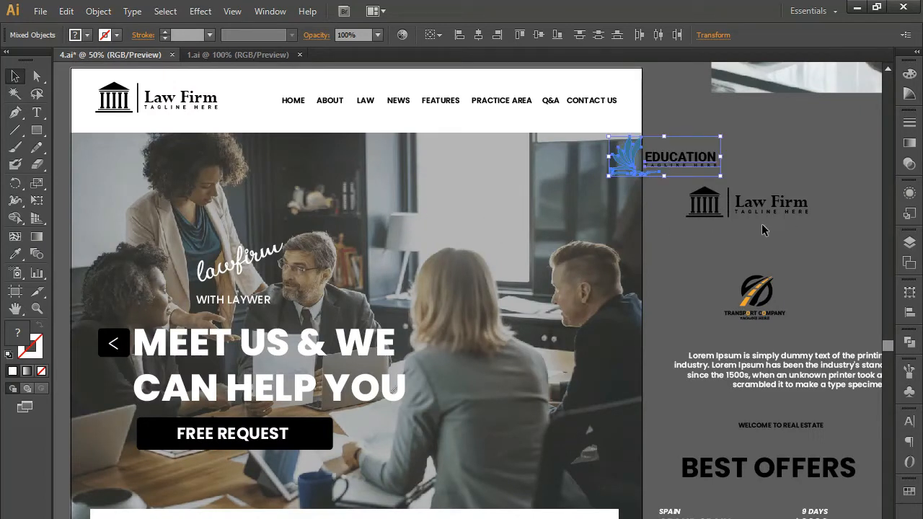
pyautogui.hotkey('ctrl', 'g')
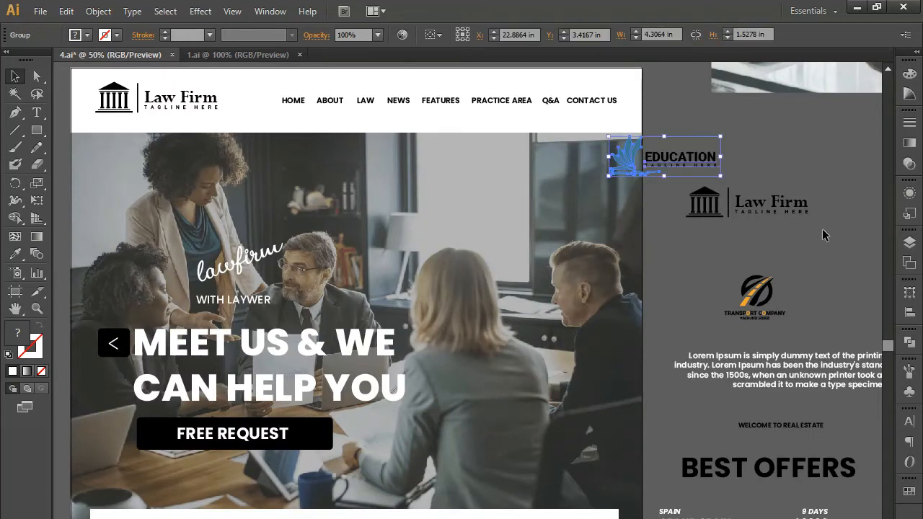
# Step: Delete the spare Law Firm and Transport Company logos and the unused photos outside the artboard
pyautogui.moveTo(797, 185); pyautogui.dragTo(698, 312)
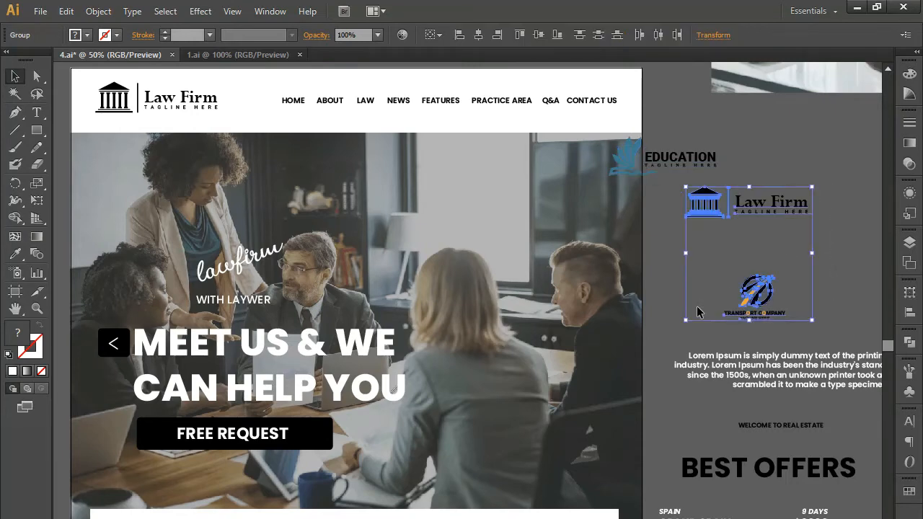
pyautogui.press('Delete')
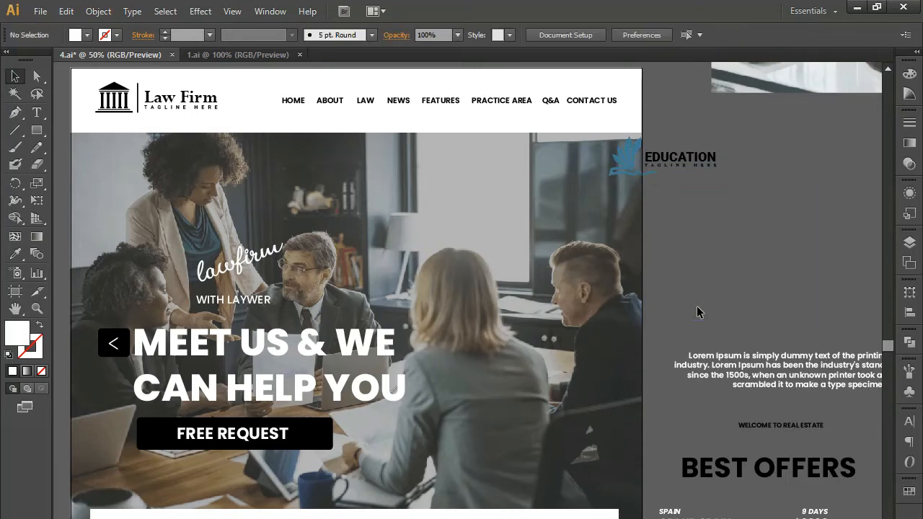
pyautogui.moveTo(740, 476); pyautogui.dragTo(482, 515)
pyautogui.moveTo(496, 117); pyautogui.dragTo(572, 445)
pyautogui.moveTo(151, 96); pyautogui.dragTo(686, 328)
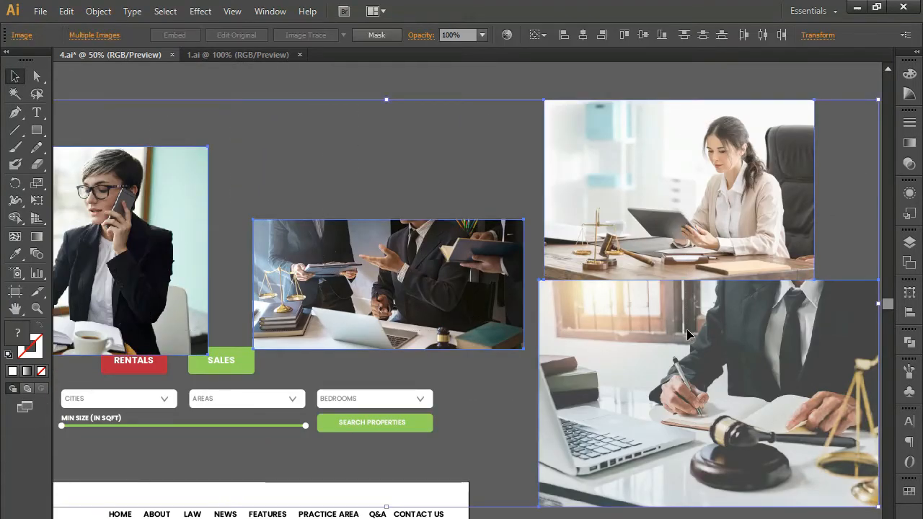
pyautogui.press('Delete')
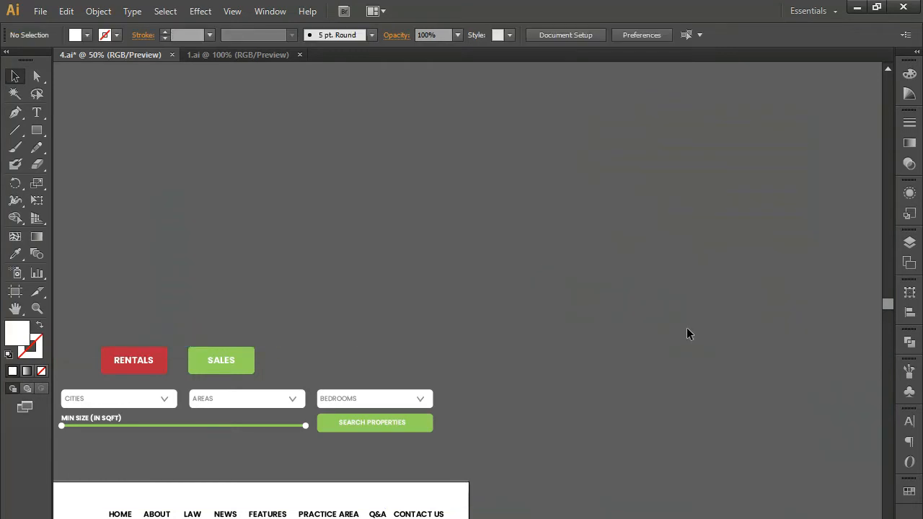
# Step: Move the EDUCATION logo onto the header's logo position and delete the Law Firm logo beneath it
pyautogui.moveTo(397, 348); pyautogui.dragTo(476, 287)
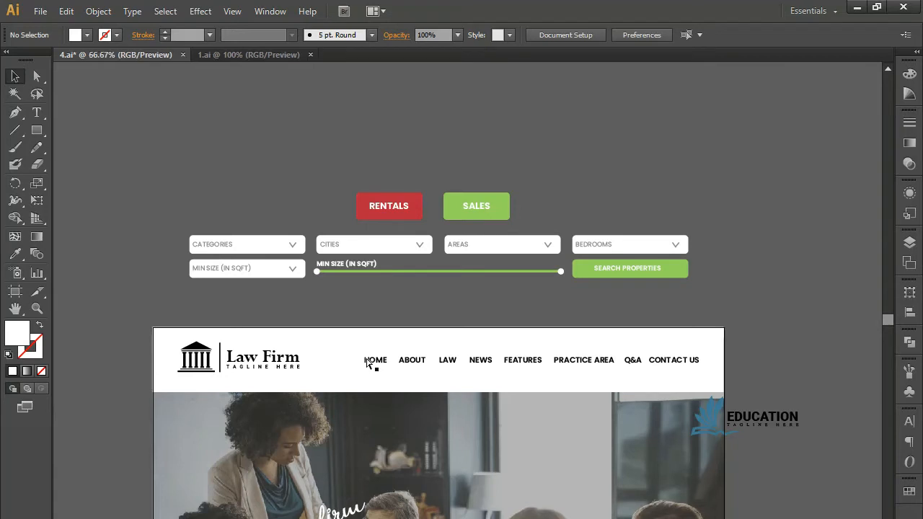
pyautogui.hotkey('ctrl', '+')
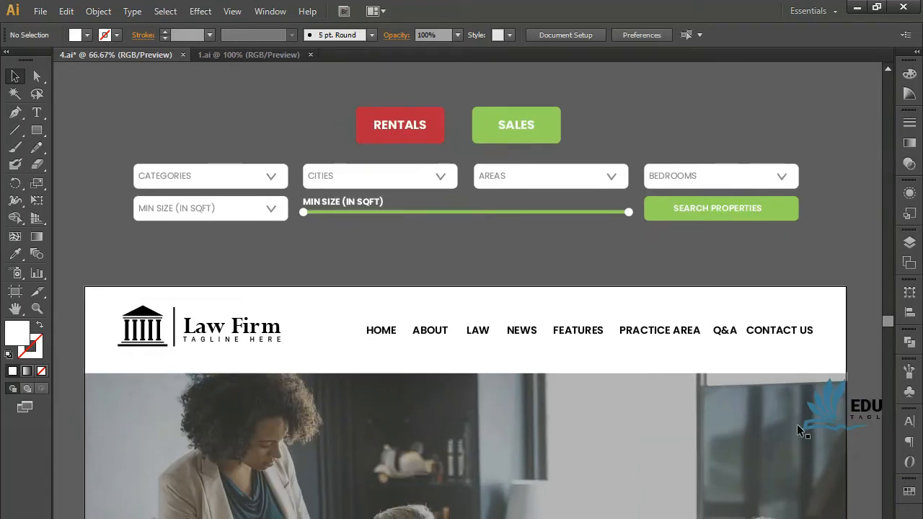
pyautogui.moveTo(869, 411); pyautogui.dragTo(184, 341)
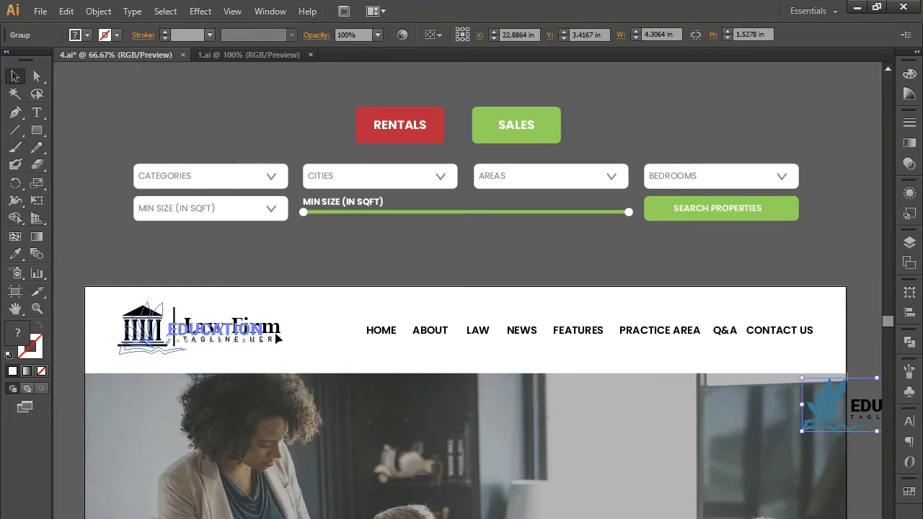
pyautogui.moveTo(278, 336); pyautogui.dragTo(278, 336)
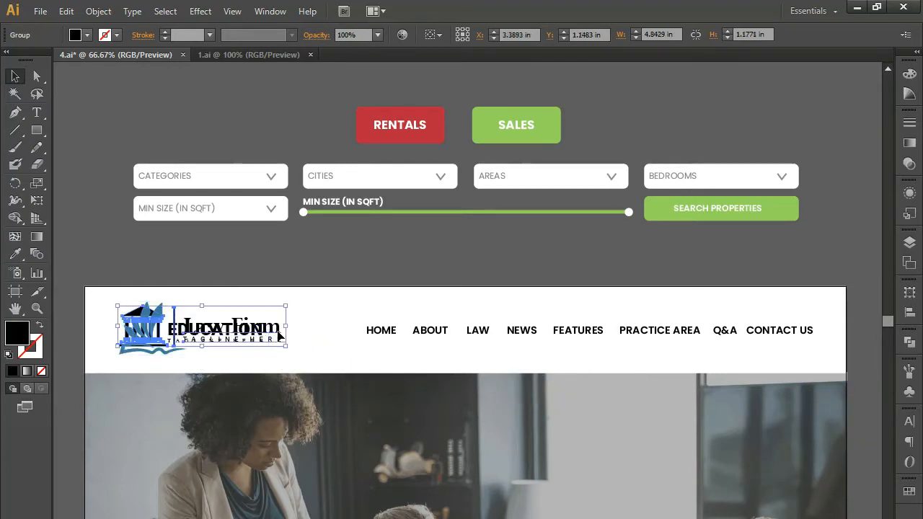
pyautogui.press('Delete')
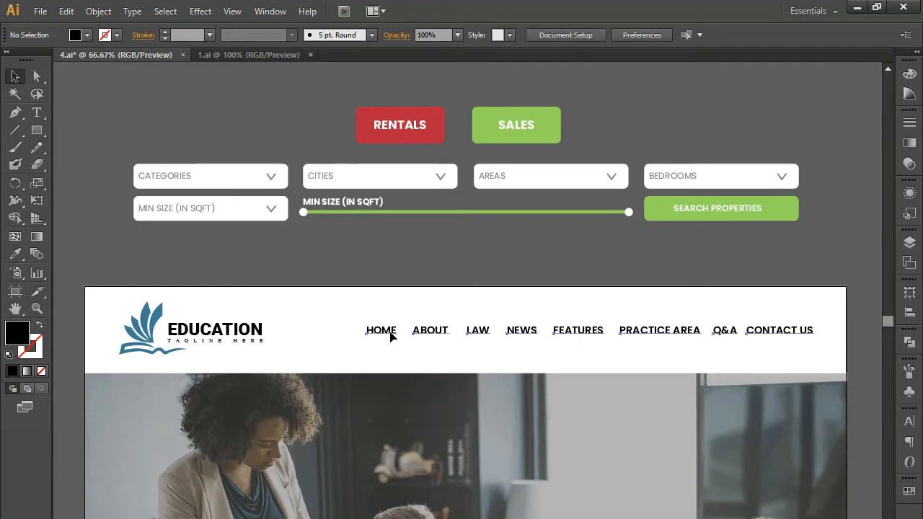
# Step: Draw a thin black rectangle as an underline beneath HOME, matching the word's width
pyautogui.click(389, 334)
pyautogui.click(380, 267)
pyautogui.hotkey('ctrl', '1')
pyautogui.moveTo(374, 324); pyautogui.dragTo(434, 365)
pyautogui.hotkey('ctrl', '+')
pyautogui.hotkey('ctrl', '+')
pyautogui.click(37, 132)
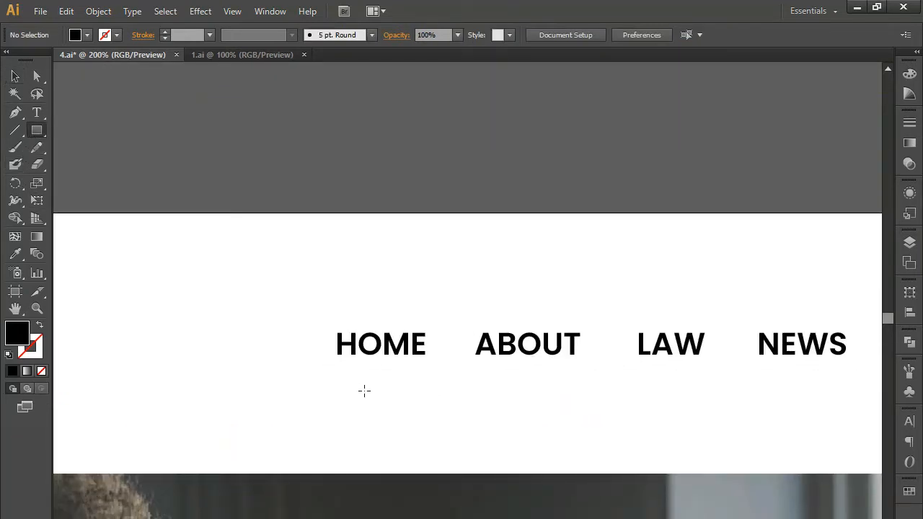
pyautogui.moveTo(337, 367); pyautogui.dragTo(426, 369)
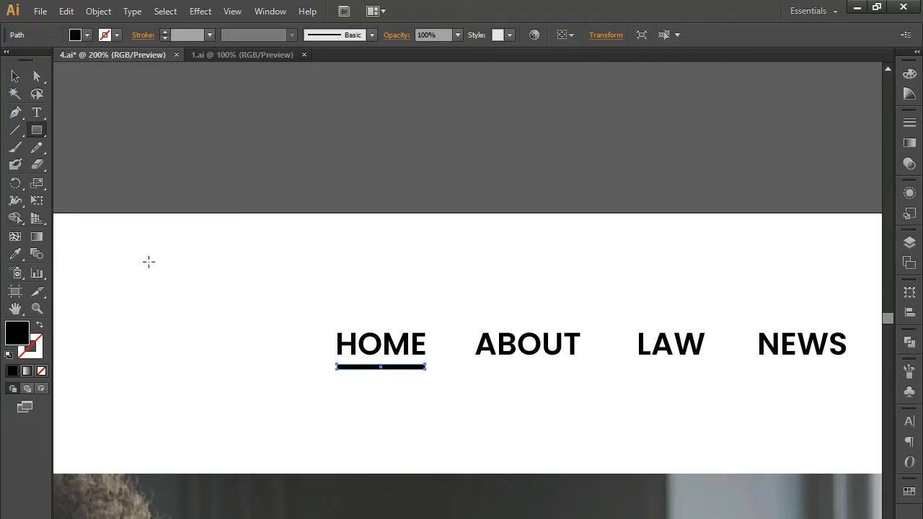
pyautogui.click(16, 76)
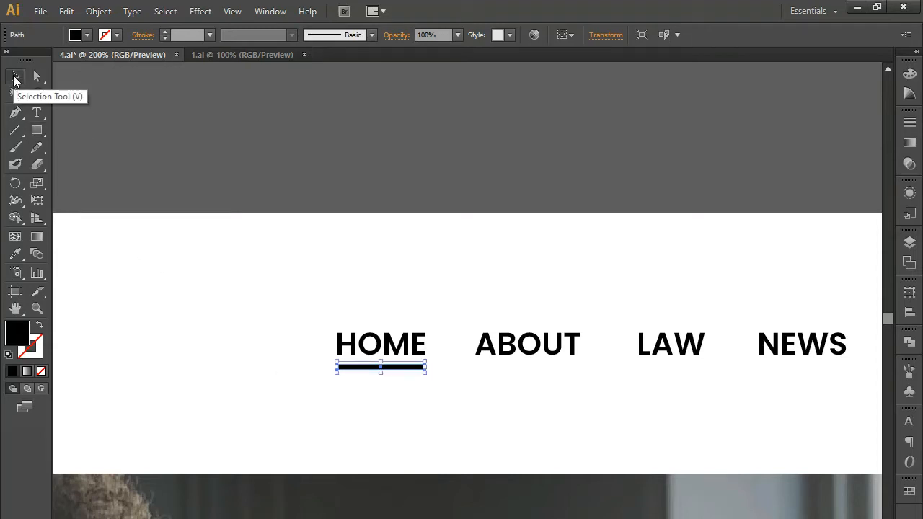
# Step: Draw a small V-shaped dropdown arrow just after HOME with the Pen tool, using a black stroke and no fill
pyautogui.click(15, 113)
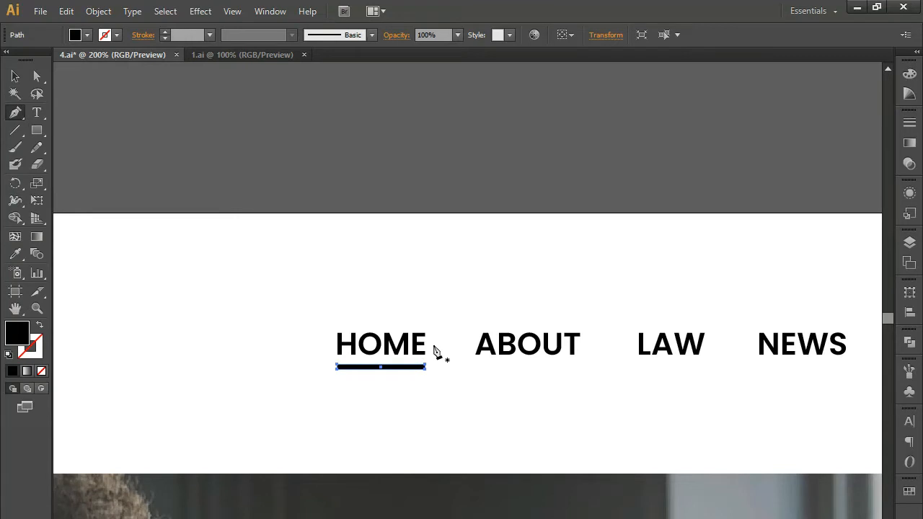
pyautogui.keyDown('ctrl'); pyautogui.click(434, 359); pyautogui.keyUp('ctrl')
pyautogui.click(433, 347)
pyautogui.click(442, 344)
pyautogui.click(40, 326)
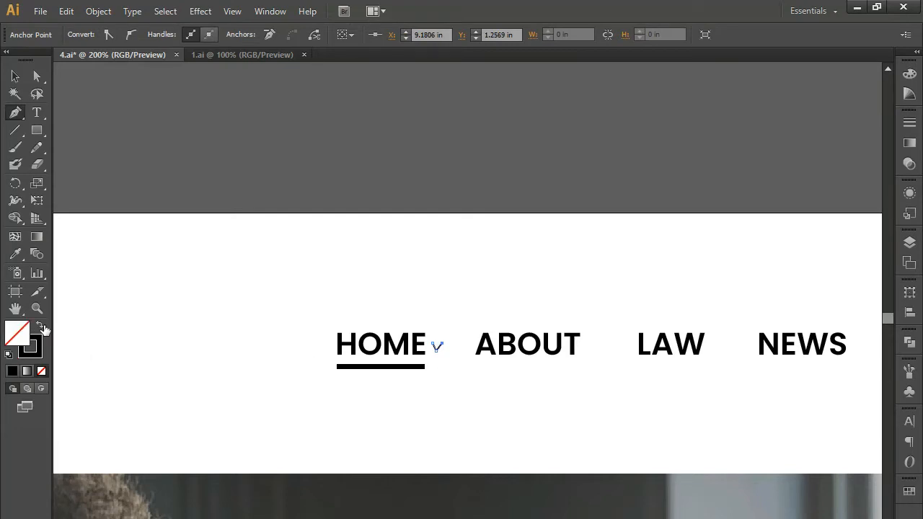
pyautogui.hotkey('ctrl', '+')
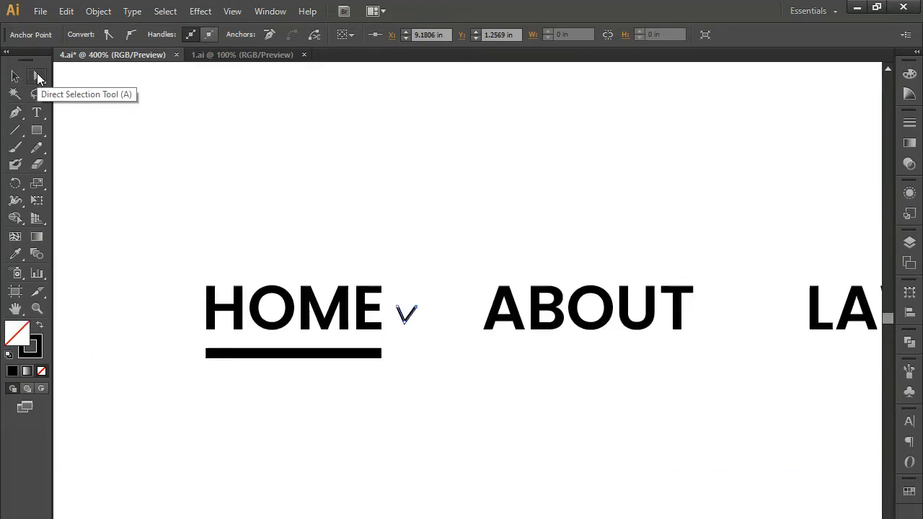
# Step: Reshape the arrow after HOME by spreading its upper anchor points and nudging its lower point up
pyautogui.click(39, 78)
pyautogui.scroll(1, 462, 370)
pyautogui.click(375, 297)
pyautogui.moveTo(375, 298); pyautogui.dragTo(378, 301)
pyautogui.press('space')
pyautogui.moveTo(359, 350); pyautogui.dragTo(439, 336)
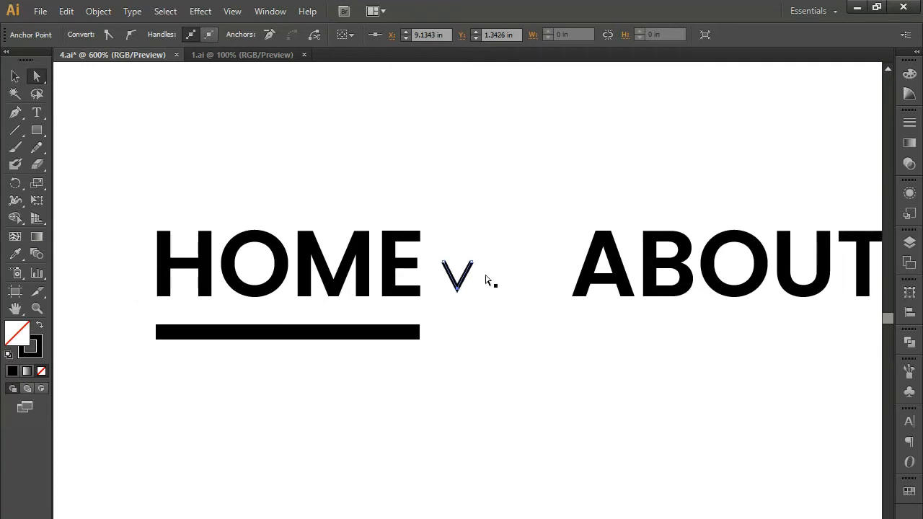
pyautogui.moveTo(472, 261); pyautogui.dragTo(477, 260)
pyautogui.click(440, 264)
pyautogui.click(457, 288)
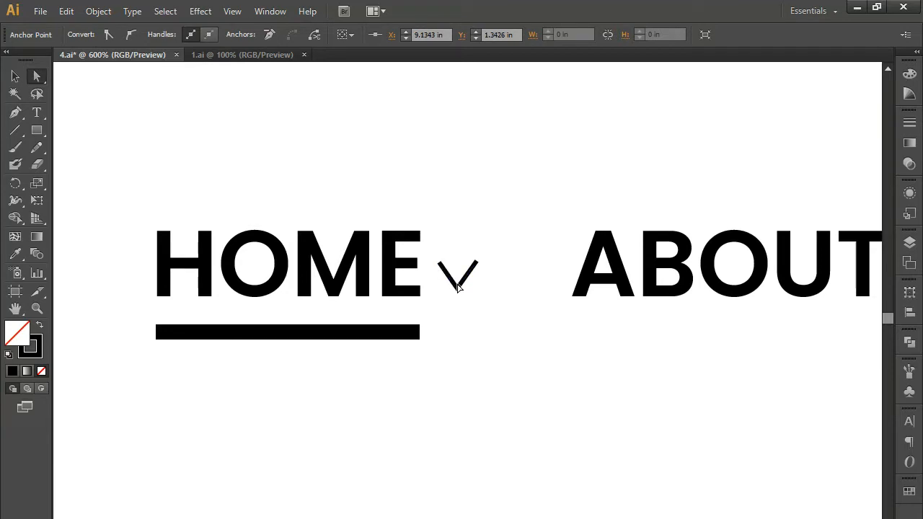
pyautogui.press('Up')
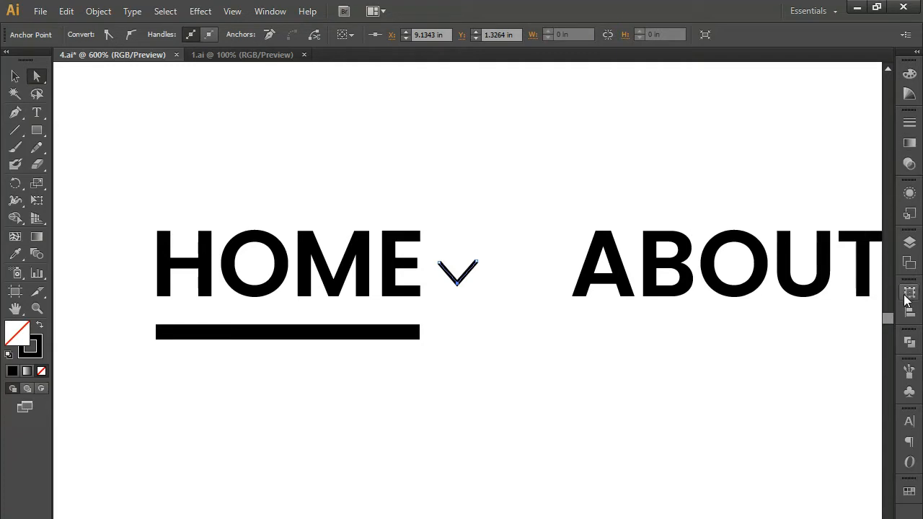
# Step: Set the dropdown arrow's stroke weight to 1.5 pt, after trying 2 pt
pyautogui.click(909, 123)
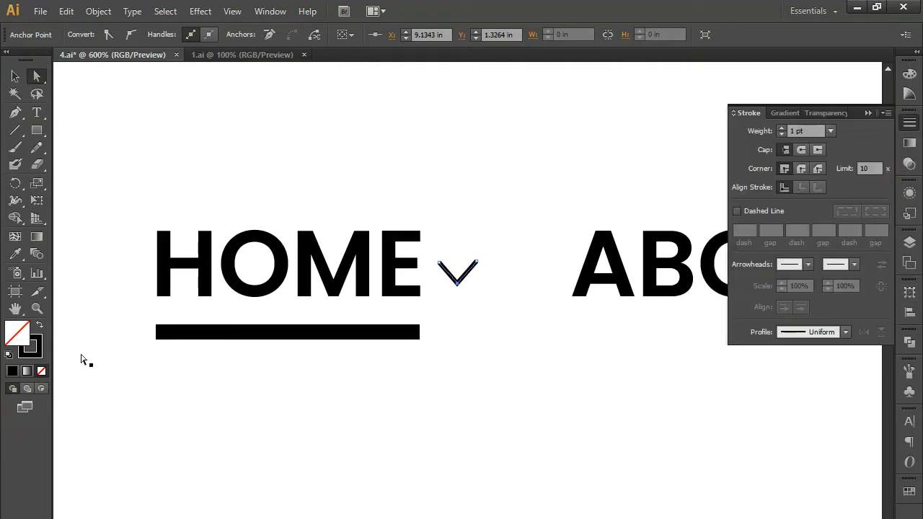
pyautogui.click(34, 352)
pyautogui.click(909, 123)
pyautogui.click(799, 131)
pyautogui.write('2')
pyautogui.press('Return')
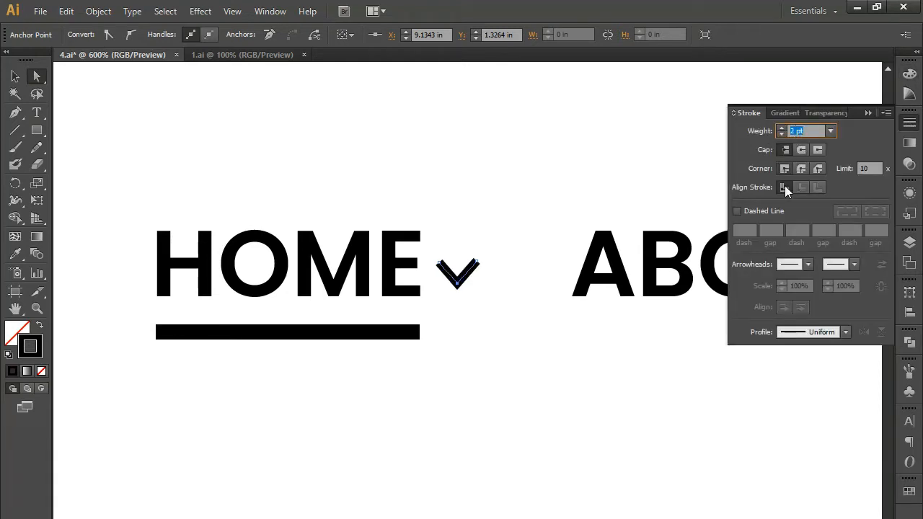
pyautogui.write('1.5')
pyautogui.press('Return')
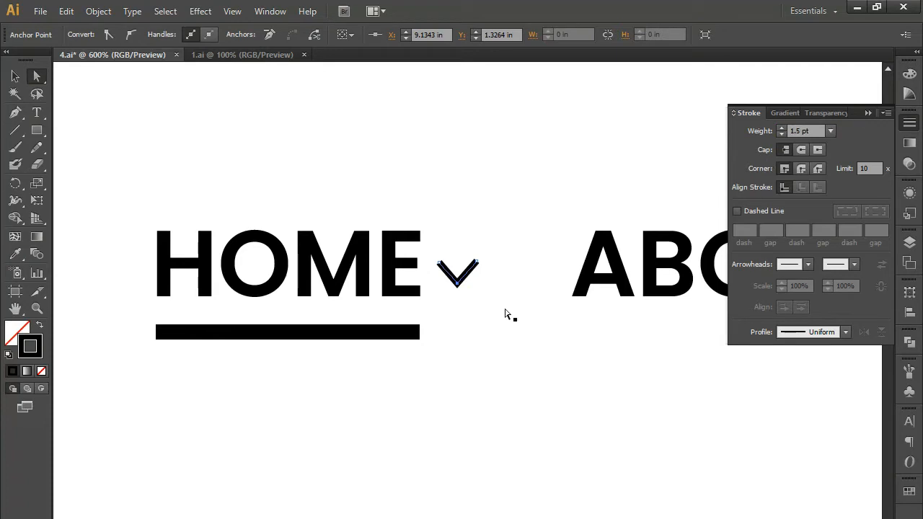
# Step: Move the arrow's two upper anchor points slightly further outward and upward, then deselect it
pyautogui.click(440, 264)
pyautogui.moveTo(440, 265); pyautogui.dragTo(481, 260)
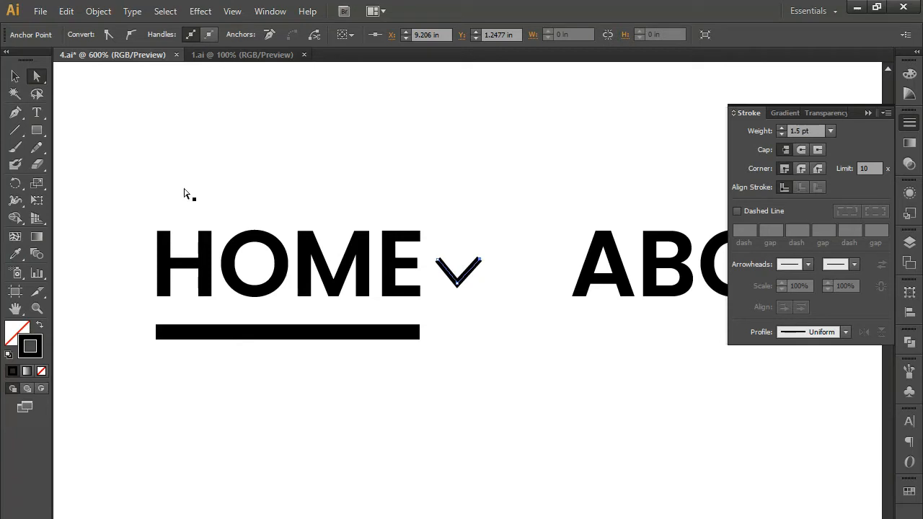
pyautogui.click(15, 75)
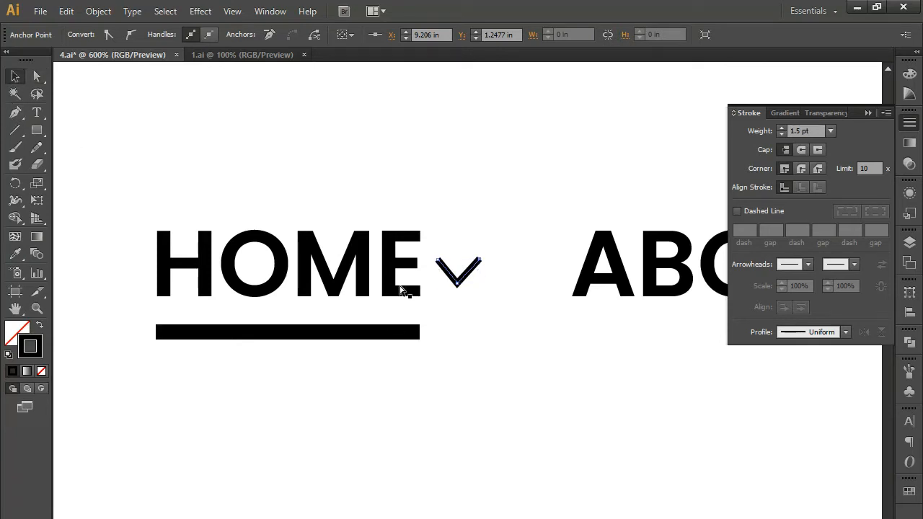
pyautogui.hotkey('ctrl', '-')
pyautogui.hotkey('ctrl', '-')
pyautogui.click(478, 352)
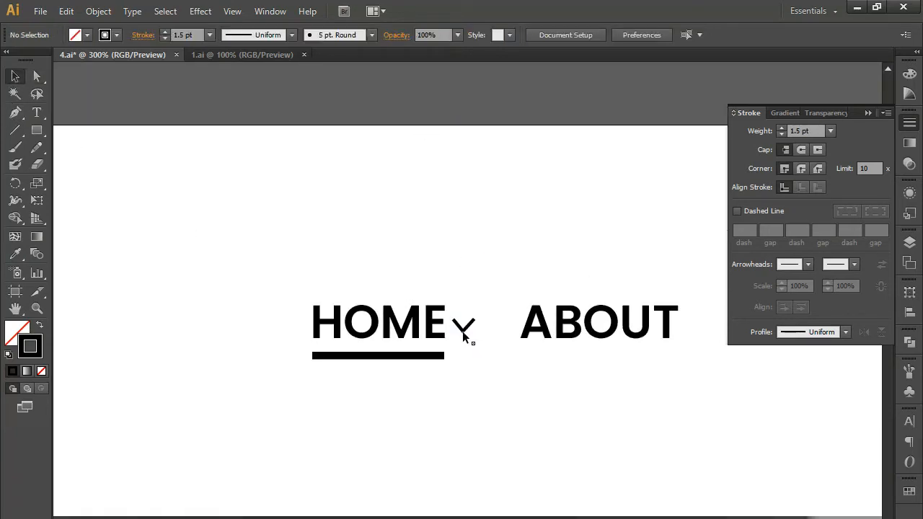
# Step: Place the dropdown arrow just after the LAW menu item
pyautogui.click(463, 334)
pyautogui.moveTo(485, 331); pyautogui.dragTo(590, 345)
pyautogui.moveTo(555, 379); pyautogui.dragTo(241, 329)
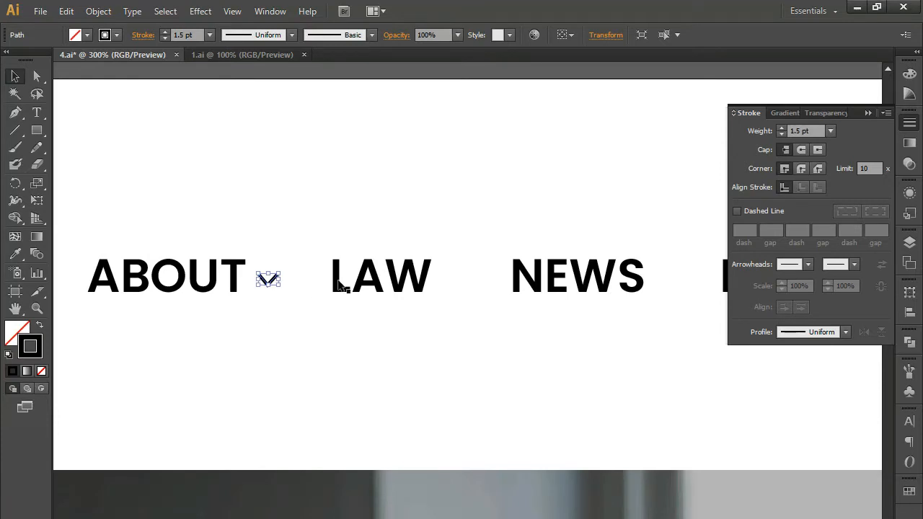
pyautogui.moveTo(273, 285); pyautogui.dragTo(458, 296)
# Step: Replace the LAW menu text with FEATURES
pyautogui.click(385, 291)
pyautogui.doubleClick(382, 288)
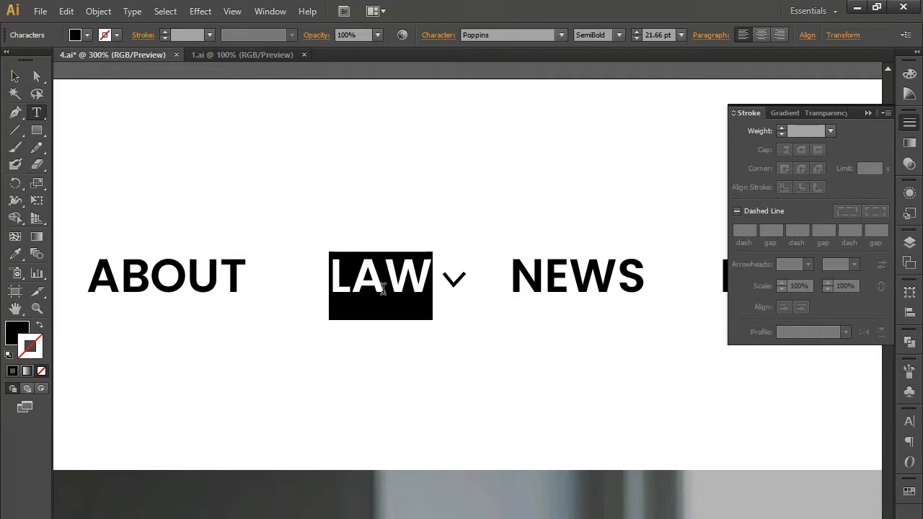
pyautogui.write('FA')
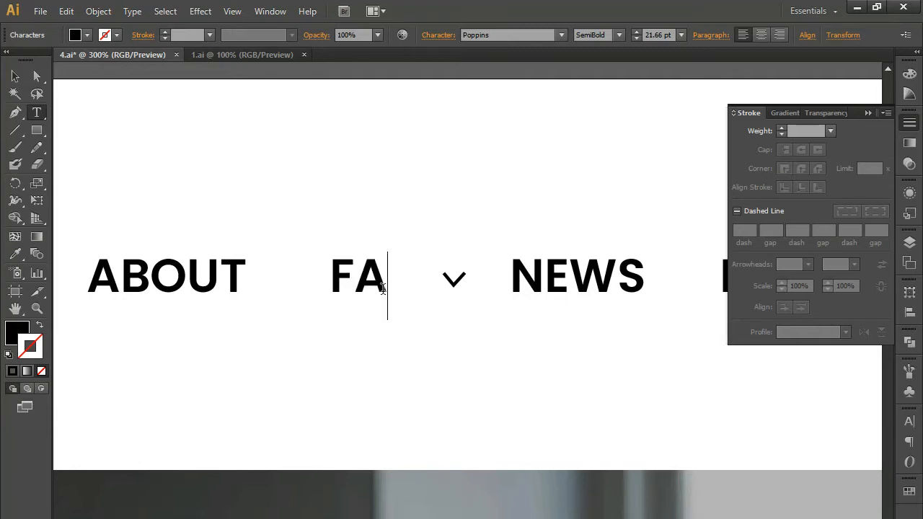
pyautogui.write('AT')
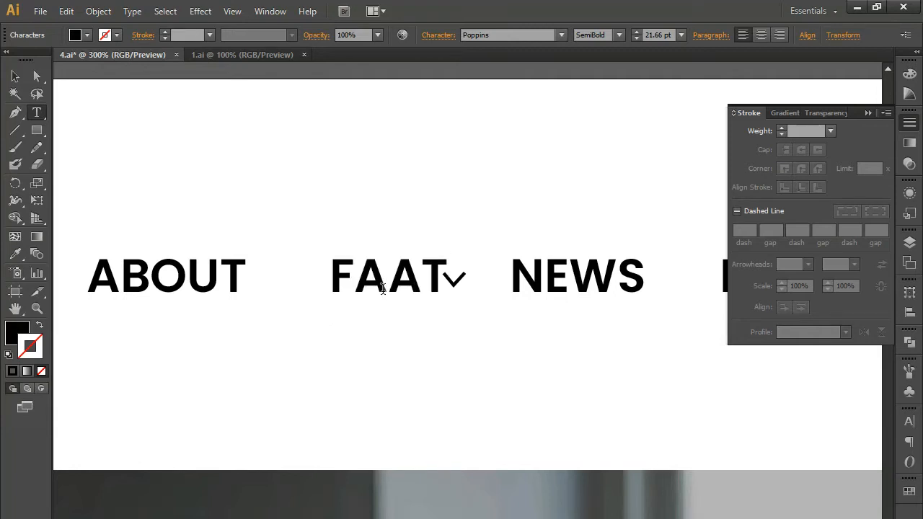
pyautogui.press('BackSpace')
pyautogui.press('BackSpace')
pyautogui.press('BackSpace')
pyautogui.write('E')
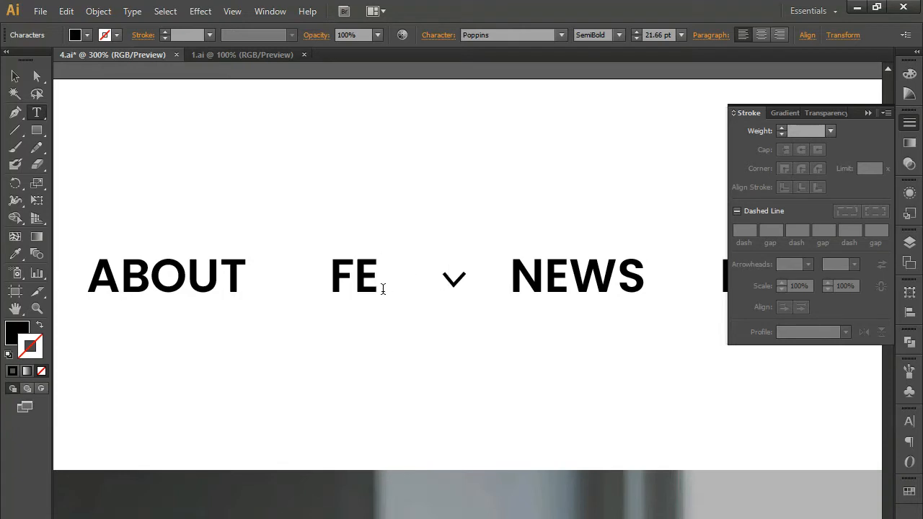
pyautogui.write('ATURES')
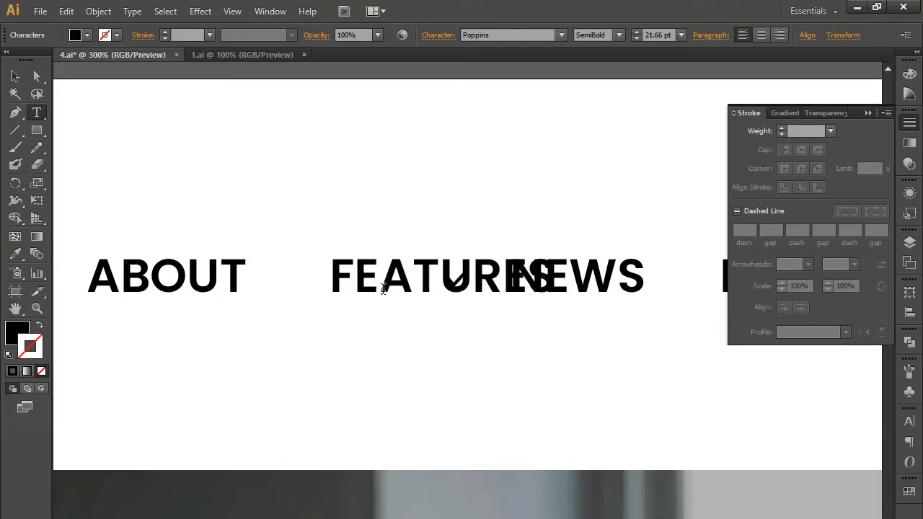
# Step: Delete the NEWS menu item that overlaps the new FEATURES text
pyautogui.click(36, 78)
pyautogui.moveTo(492, 277); pyautogui.dragTo(265, 286)
pyautogui.click(390, 292)
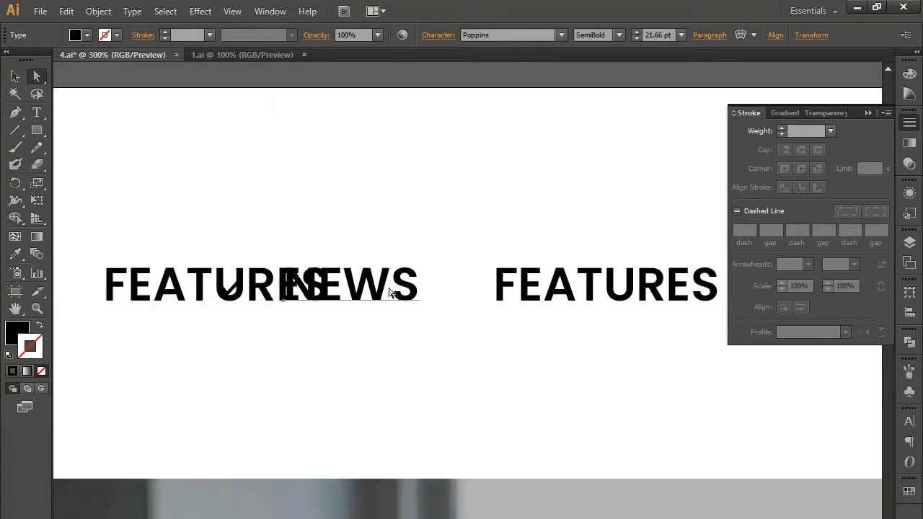
pyautogui.press('Delete')
# Step: Raise the grouped menu text so it sits clear above the dropdown arrow hidden behind FEATURES
pyautogui.click(15, 77)
pyautogui.click(231, 296)
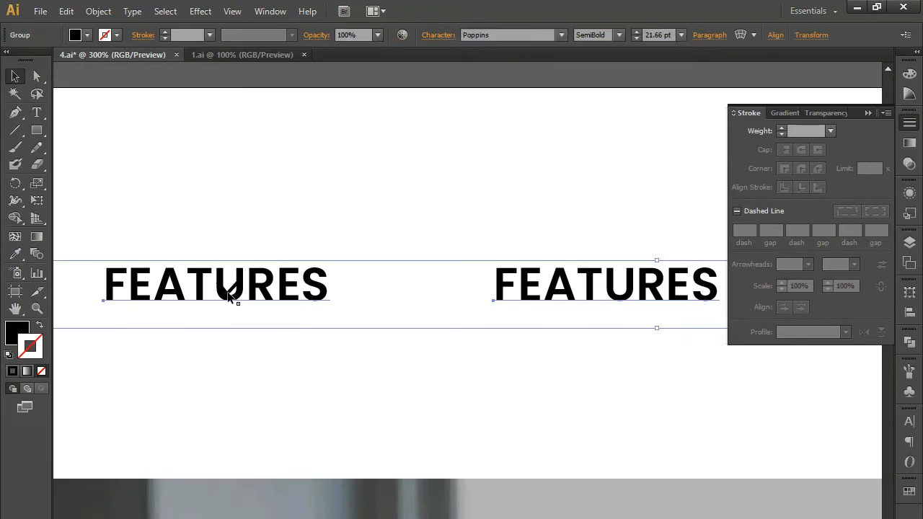
pyautogui.hotkey('shift', 'Up')
pyautogui.hotkey('shift', 'Up')
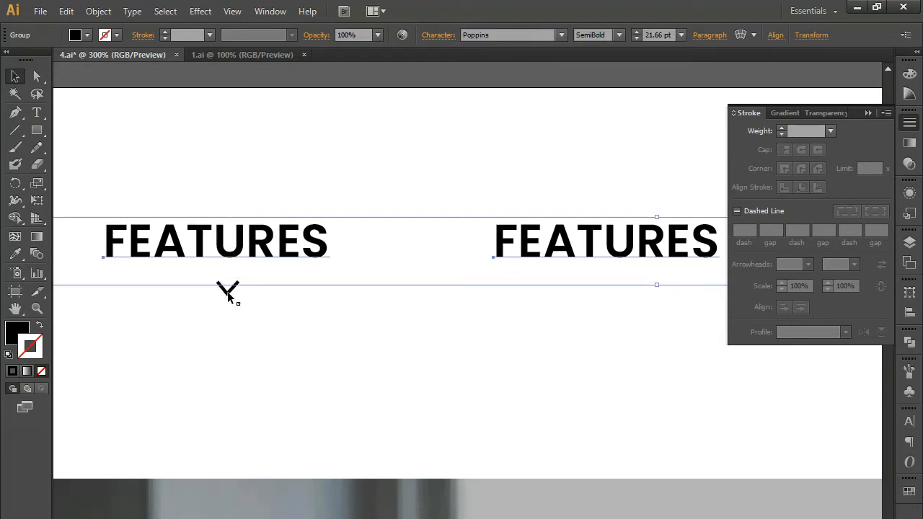
# Step: Move the dropdown arrow horizontally past the end of the first FEATURES menu item
pyautogui.click(226, 291)
pyautogui.hotkey('shift', 'Right')
pyautogui.hotkey('shift', 'Right')
pyautogui.hotkey('shift', 'Right')
pyautogui.hotkey('shift', 'Right')
pyautogui.hotkey('shift', 'Right')
pyautogui.hotkey('shift', 'Right')
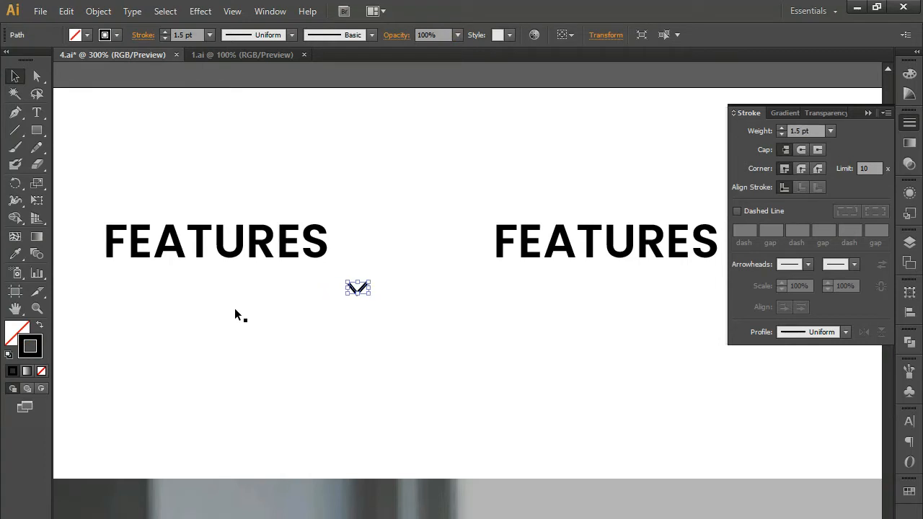
# Step: Lower the grouped menu text back into line with the dropdown arrow
pyautogui.click(251, 254)
pyautogui.hotkey('shift', 'Down')
pyautogui.hotkey('shift', 'Down')
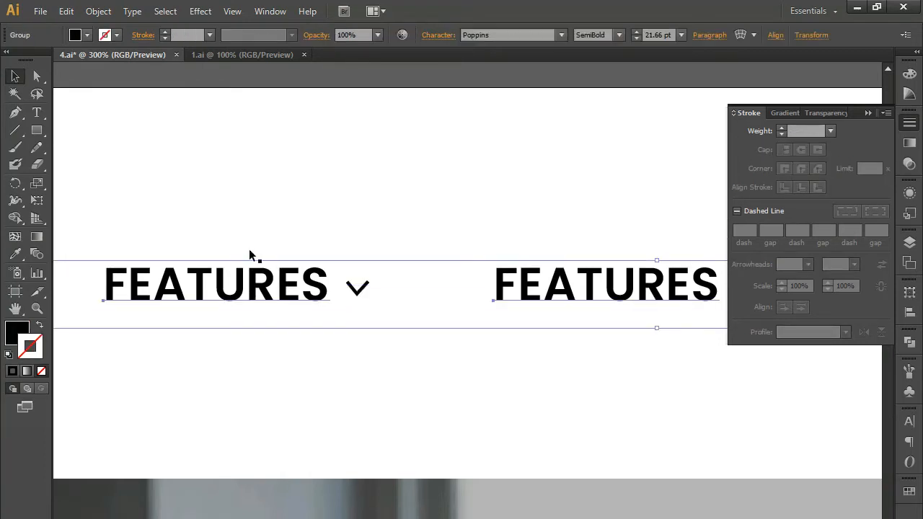
# Step: Nudge the dropdown arrow closer to the end of the first FEATURES menu item
pyautogui.click(355, 289)
pyautogui.moveTo(290, 310); pyautogui.dragTo(369, 323)
pyautogui.press('Left')
pyautogui.press('Left')
pyautogui.press('Left')
pyautogui.press('Left')
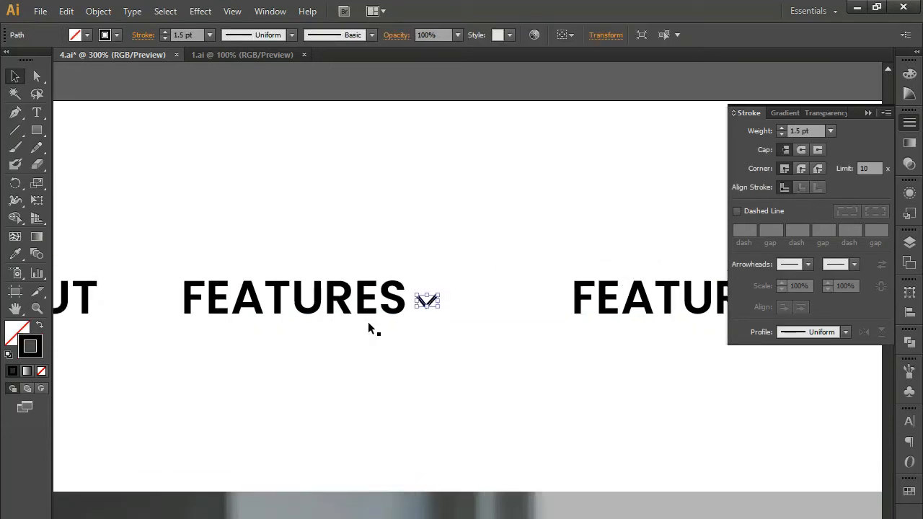
pyautogui.click(369, 328)
# Step: Shift the ABOUT menu item slightly toward FEATURES to even out the spacing after the HOME arrow
pyautogui.hotkey('ctrl', '-')
pyautogui.hotkey('ctrl', '-')
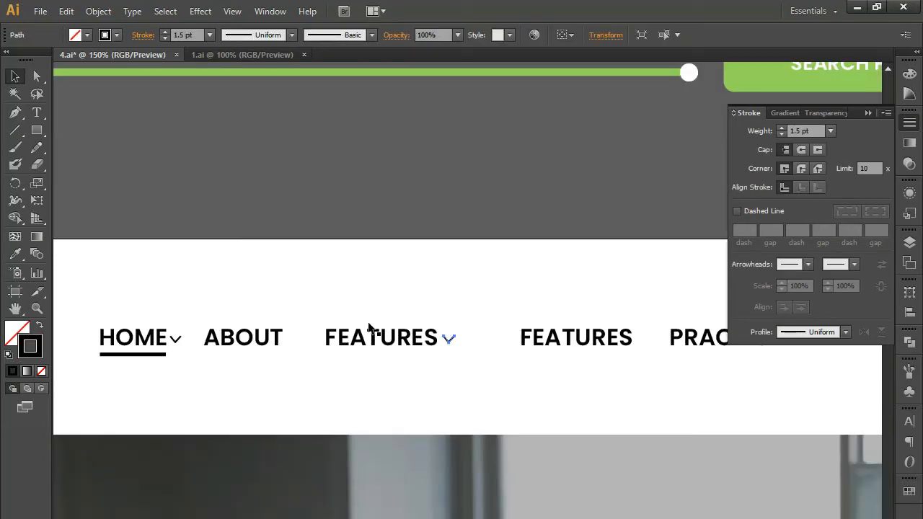
pyautogui.scroll(-1, 341, 336)
pyautogui.press('a')
pyautogui.click(259, 326)
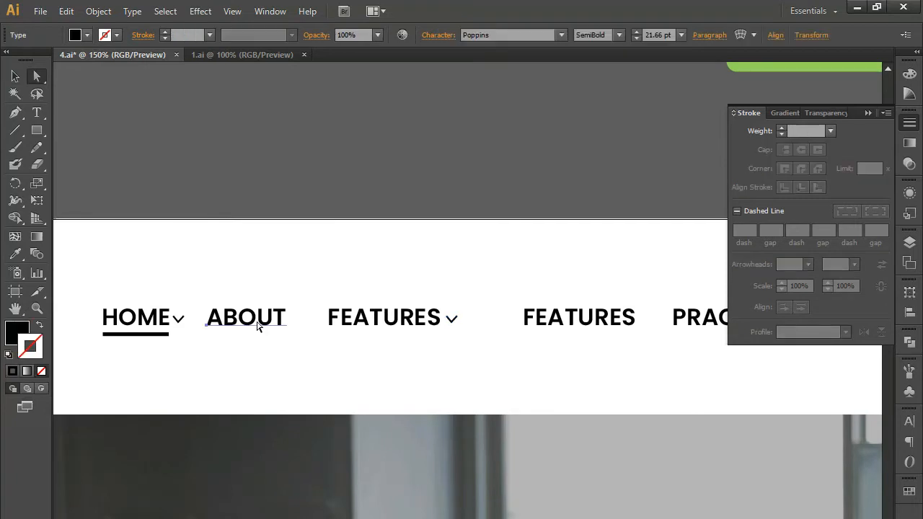
pyautogui.hotkey('shift', 'Right')
pyautogui.press('Left')
pyautogui.press('Left')
pyautogui.press('Left')
pyautogui.press('Left')
pyautogui.press('Left')
pyautogui.press('Left')
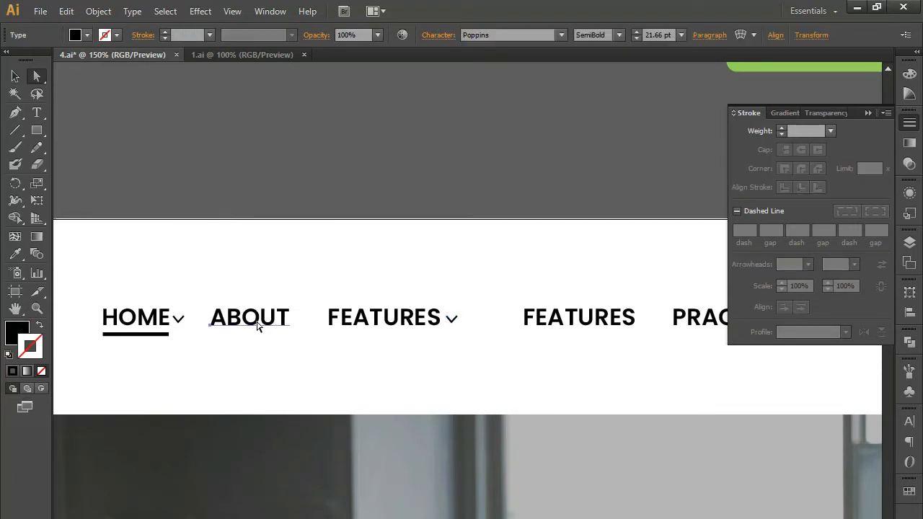
# Step: Replace the second FEATURES menu text with EVENTS
pyautogui.moveTo(489, 362); pyautogui.dragTo(418, 368)
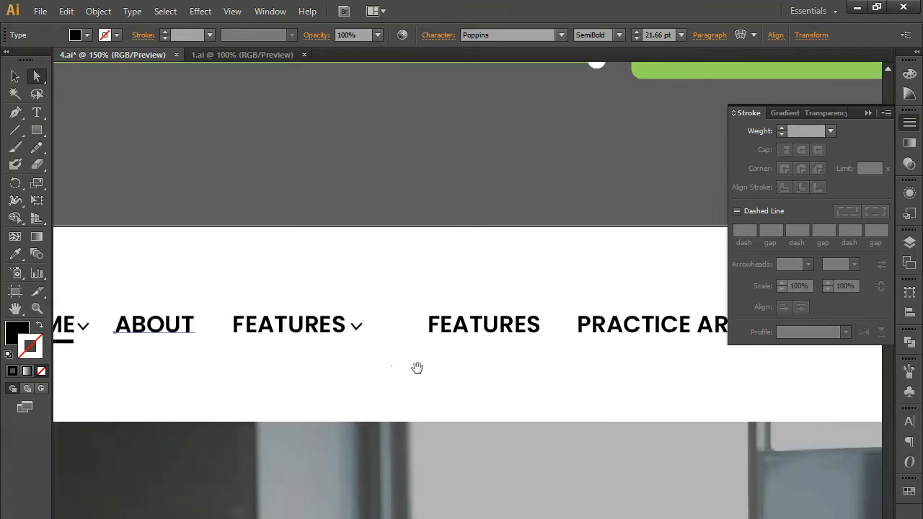
pyautogui.doubleClick(456, 336)
pyautogui.doubleClick(456, 339)
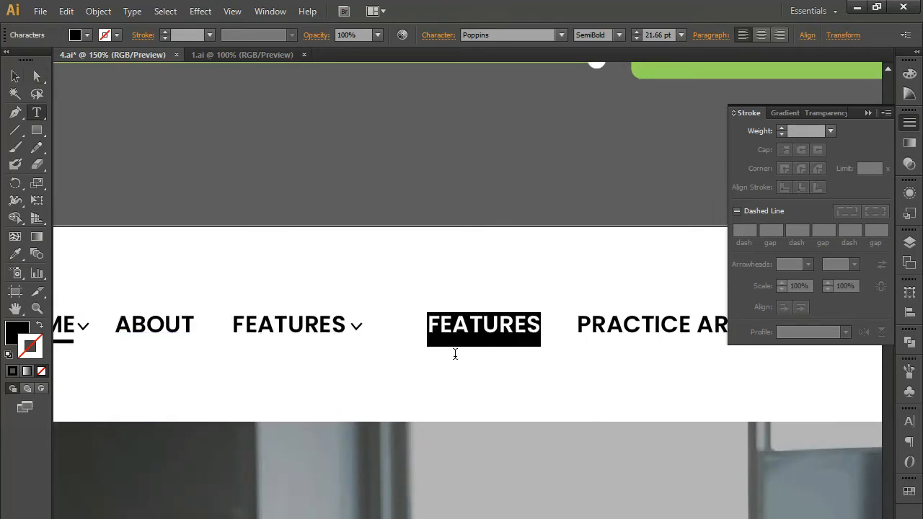
pyautogui.write('EVENT')
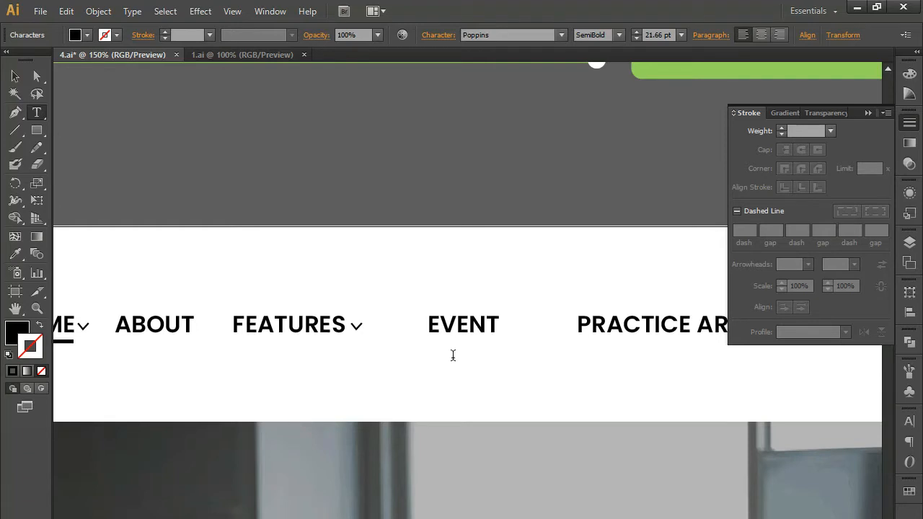
pyautogui.write('S')
# Step: Move the EVENTS menu item closer to the FEATURES dropdown arrow
pyautogui.click(36, 77)
pyautogui.hotkey('shift', 'Left')
pyautogui.hotkey('shift', 'Left')
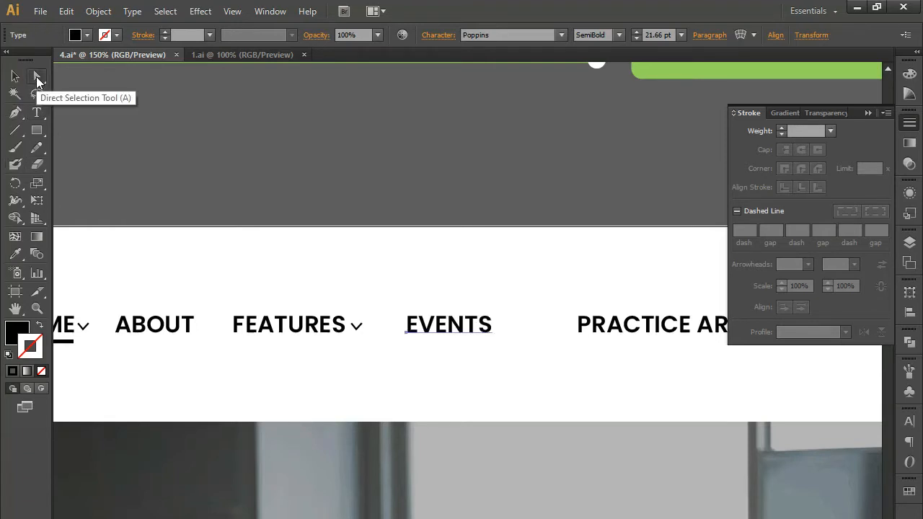
pyautogui.hotkey('shift', 'Left')
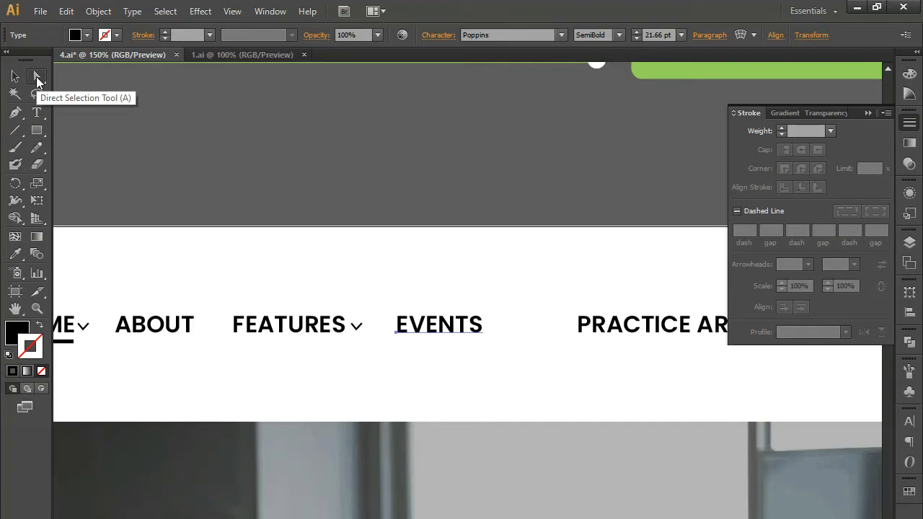
# Step: Copy the FEATURES dropdown arrow to just after EVENTS, then deselect it
pyautogui.click(16, 77)
pyautogui.moveTo(355, 330); pyautogui.dragTo(489, 345)
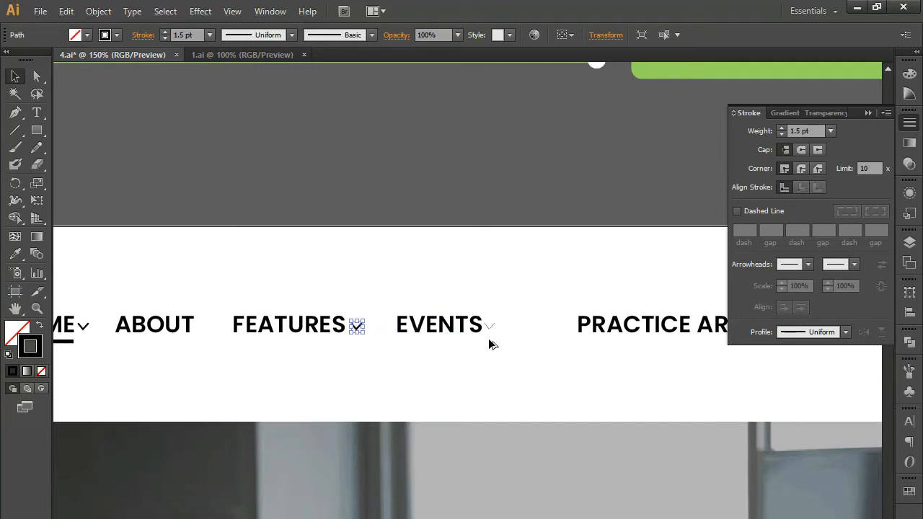
pyautogui.moveTo(492, 343); pyautogui.dragTo(339, 349)
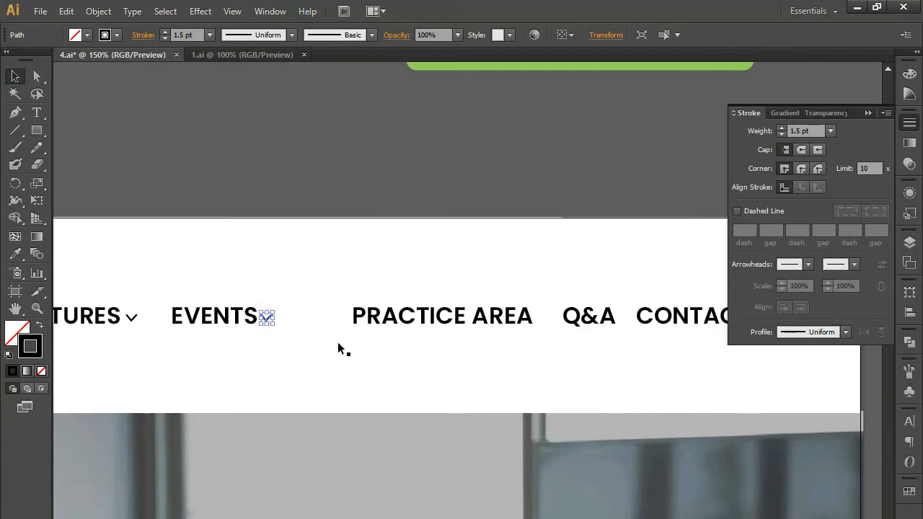
pyautogui.click(404, 213)
# Step: Replace the PRACTICE AREA menu text with GALLERY
pyautogui.press('t')
pyautogui.click(422, 319)
pyautogui.hotkey('ctrl', 'a')
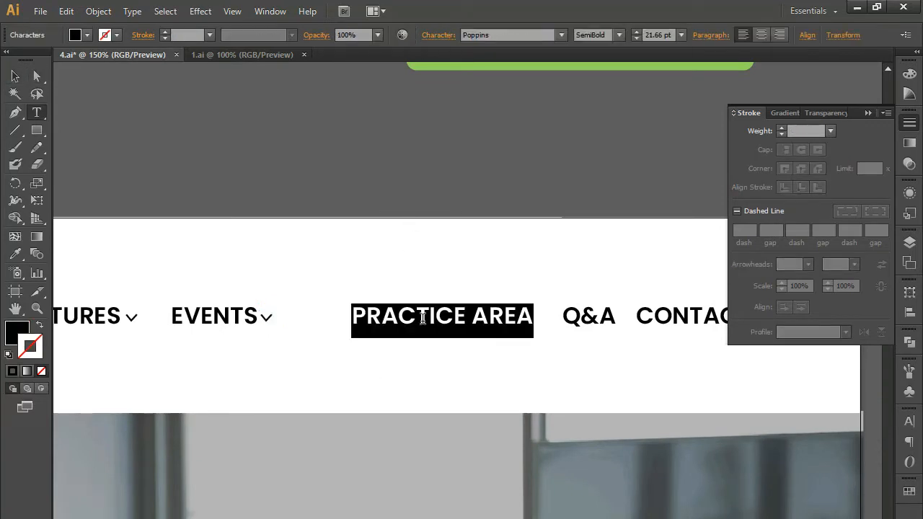
pyautogui.write('G')
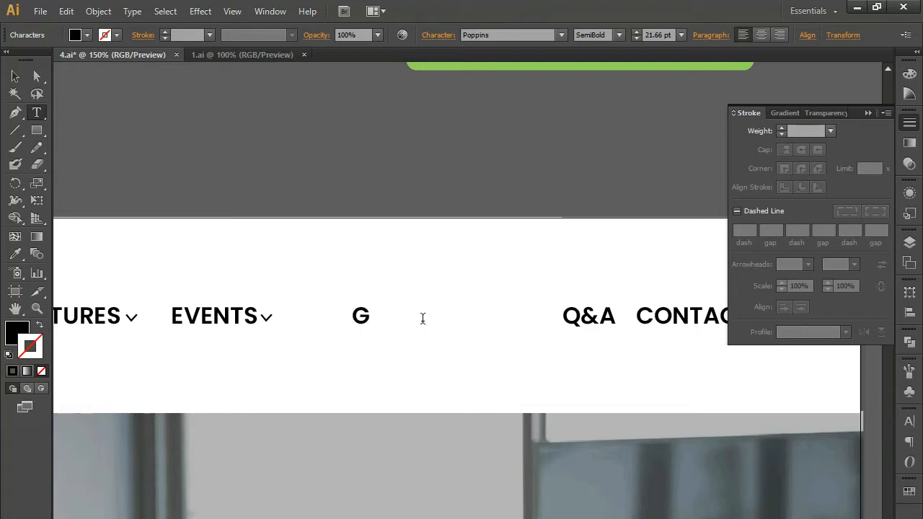
pyautogui.write('ALLERY')
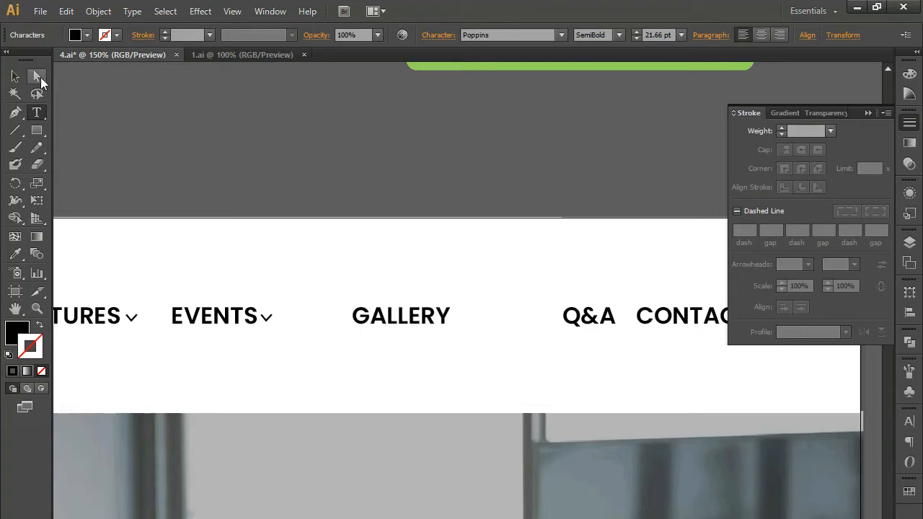
# Step: Move the GALLERY menu item closer to the EVENTS dropdown arrow
pyautogui.press('Escape')
pyautogui.hotkey('shift', 'Left')
pyautogui.hotkey('shift', 'Left')
pyautogui.hotkey('shift', 'Left')
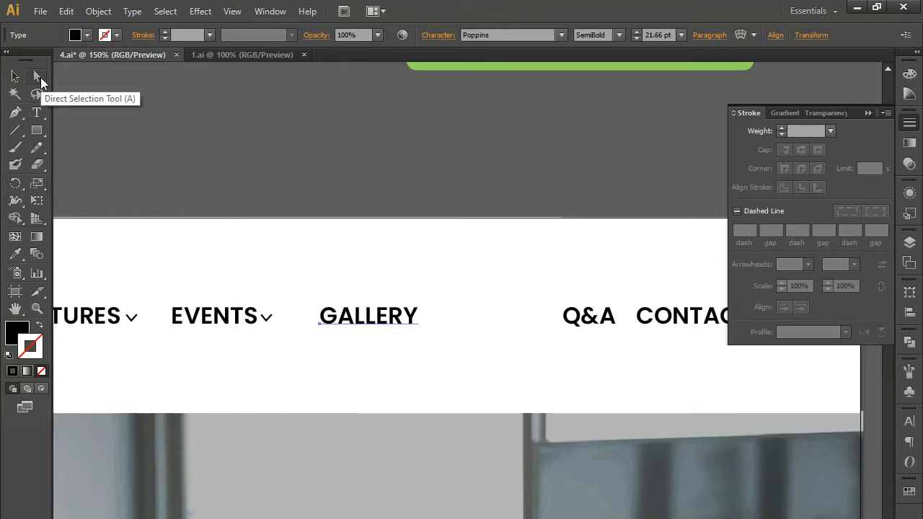
pyautogui.hotkey('shift', 'Left')
# Step: Replace the Q&A menu text with BLOG
pyautogui.click(37, 78)
pyautogui.click(582, 326)
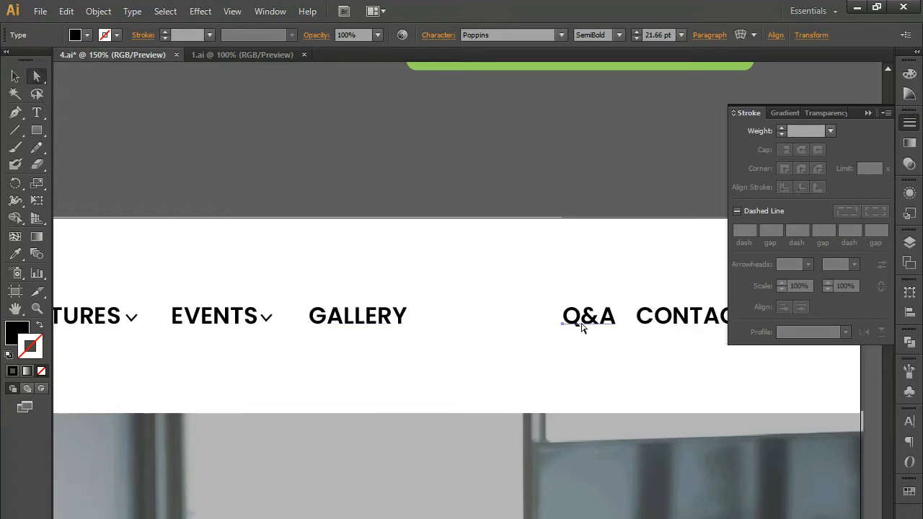
pyautogui.doubleClick(583, 326)
pyautogui.hotkey('ctrl', 'a')
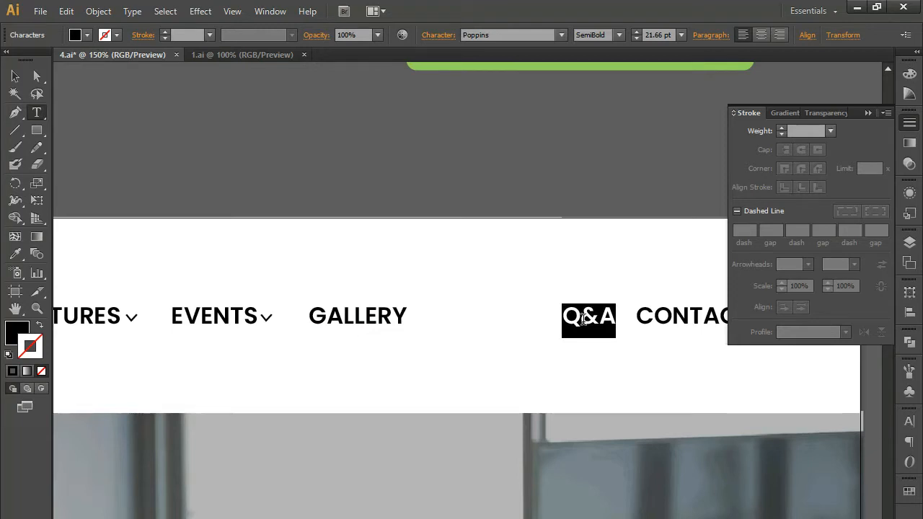
pyautogui.write('BK')
pyautogui.press('BackSpace')
pyautogui.write('LOG')
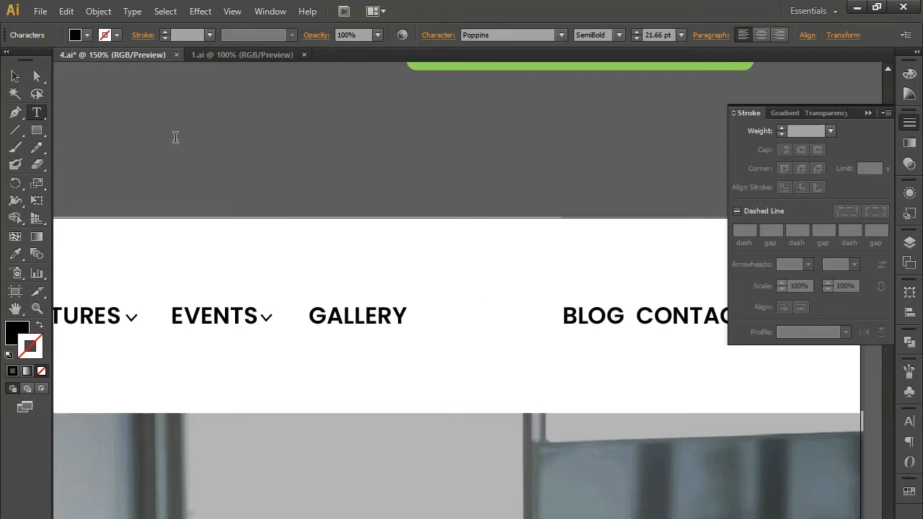
# Step: Move the BLOG menu item closer to GALLERY, matching the spacing of the other items
pyautogui.click(37, 77)
pyautogui.moveTo(599, 334); pyautogui.dragTo(480, 334)
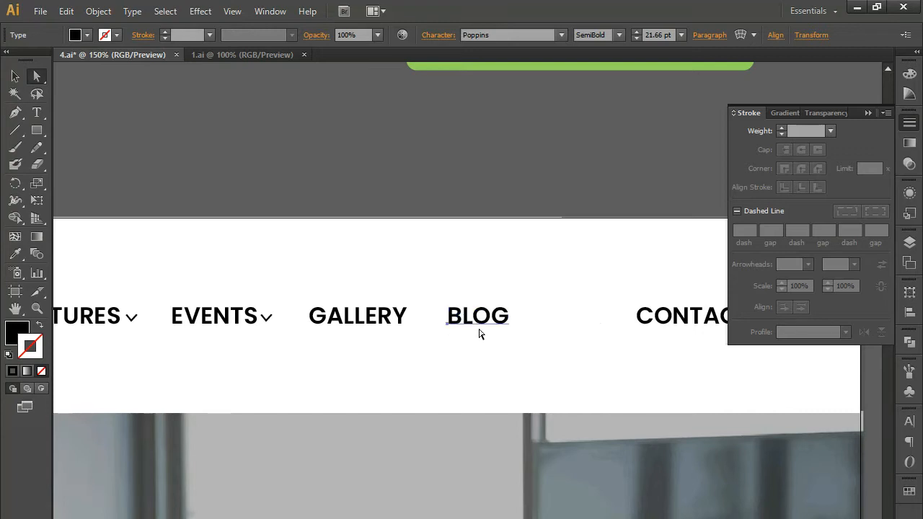
pyautogui.hscroll(3, 507, 312)
pyautogui.click(507, 311)
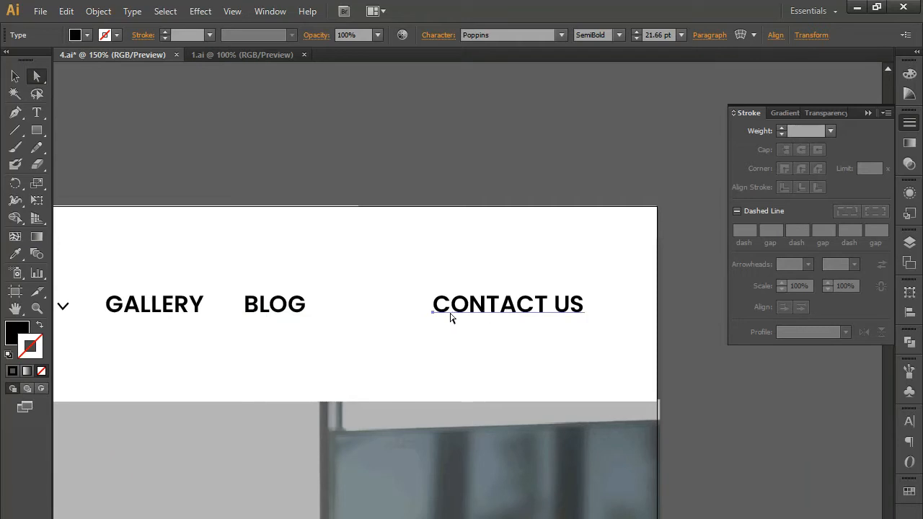
pyautogui.click(292, 306)
# Step: Shift the menu items from HOME to BLOG, with their arrows and underline but not the header background, closer to CONTACT US
pyautogui.moveTo(217, 305); pyautogui.dragTo(573, 302)
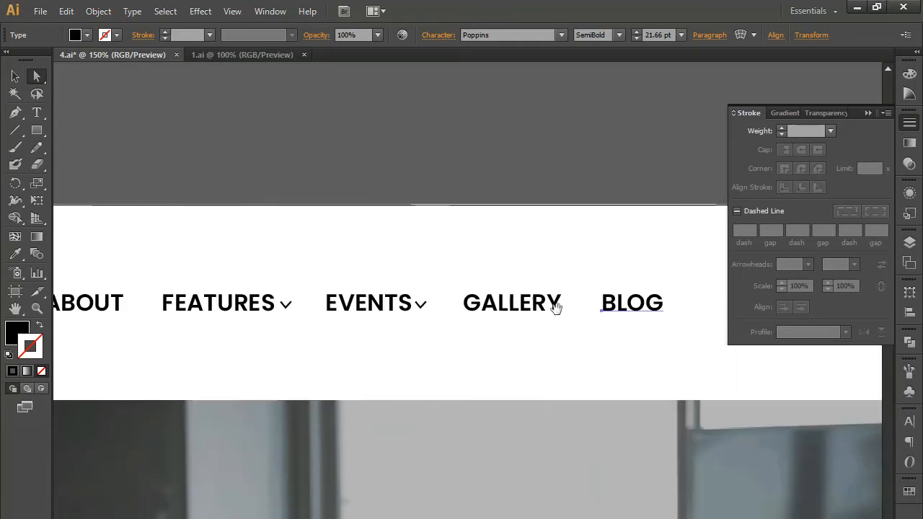
pyautogui.hotkey('ctrl', '-')
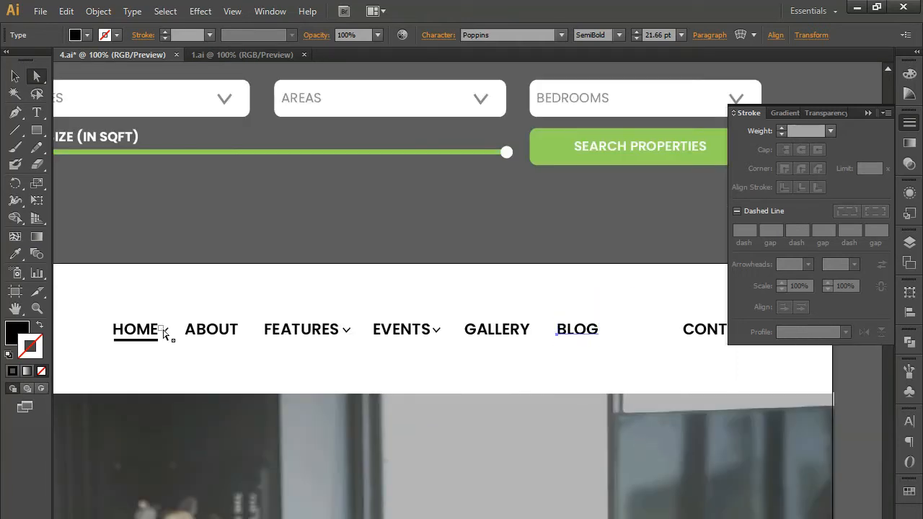
pyautogui.hotkey('ctrl', 'y')
pyautogui.moveTo(114, 318); pyautogui.dragTo(590, 361)
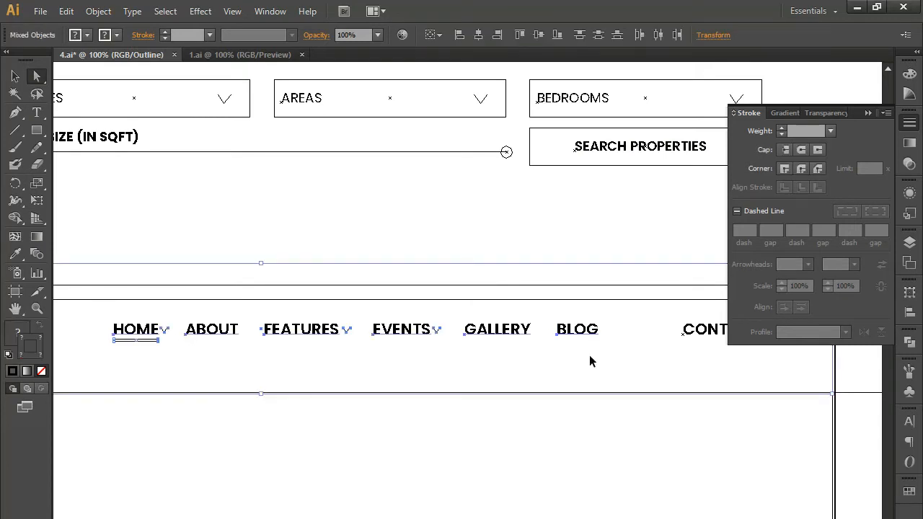
pyautogui.hotkey('ctrl', 'y')
pyautogui.click(15, 76)
pyautogui.keyDown('shift'); pyautogui.click(90, 350); pyautogui.keyUp('shift')
pyautogui.moveTo(135, 365); pyautogui.dragTo(325, 354)
pyautogui.hotkey('ctrl', '=')
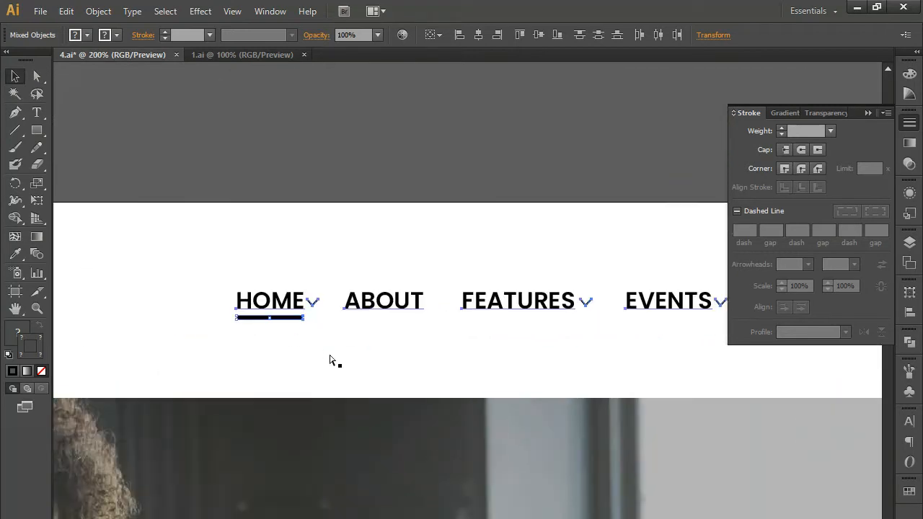
pyautogui.hotkey('ctrl', '=')
pyautogui.moveTo(221, 319); pyautogui.dragTo(464, 343)
pyautogui.hotkey('ctrl', '=')
pyautogui.hotkey('ctrl', '=')
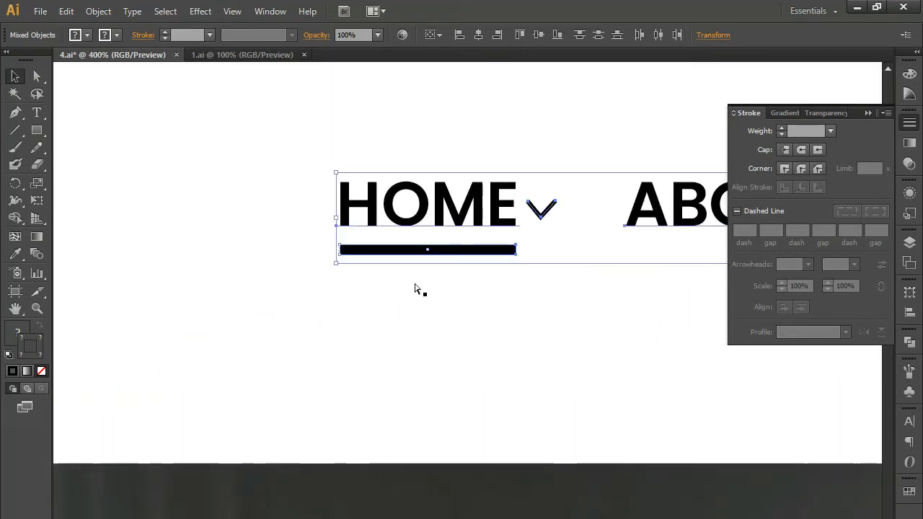
pyautogui.press('a')
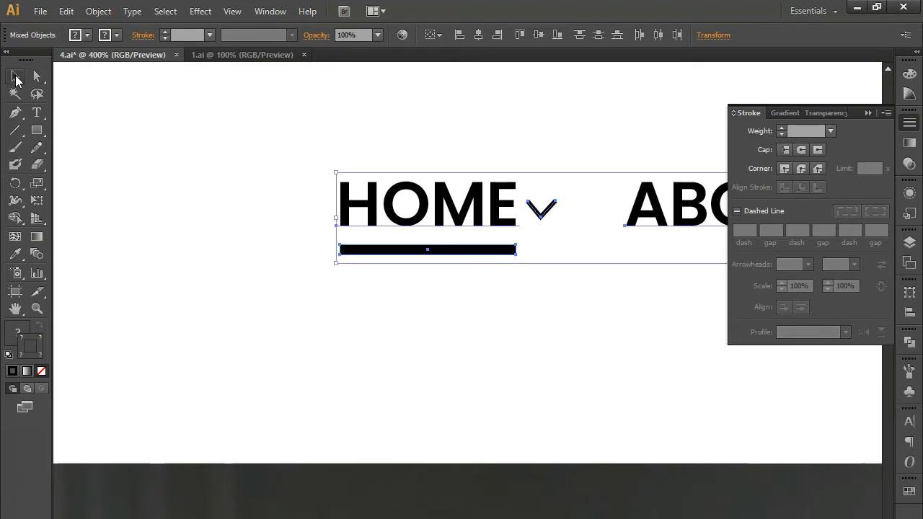
pyautogui.click(15, 77)
pyautogui.hotkey('ctrl', '-')
pyautogui.hotkey('ctrl', '-')
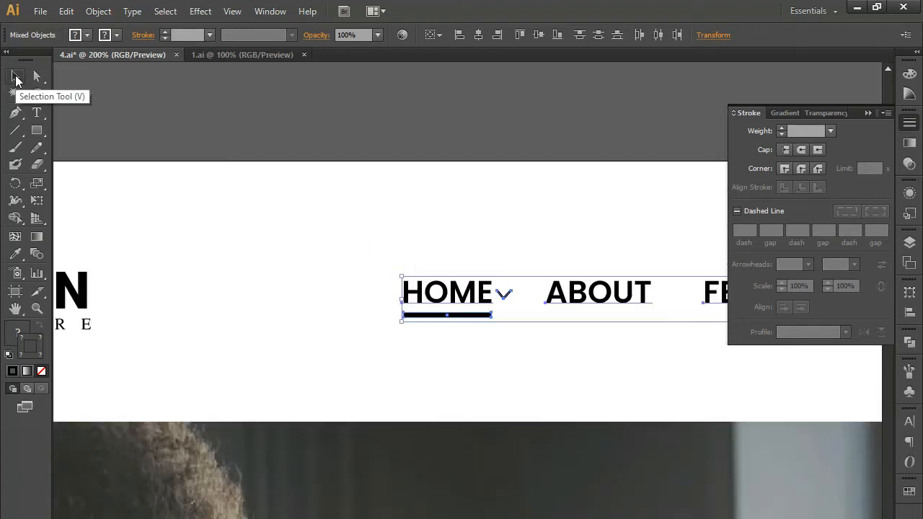
pyautogui.hscroll(10, 216, 225)
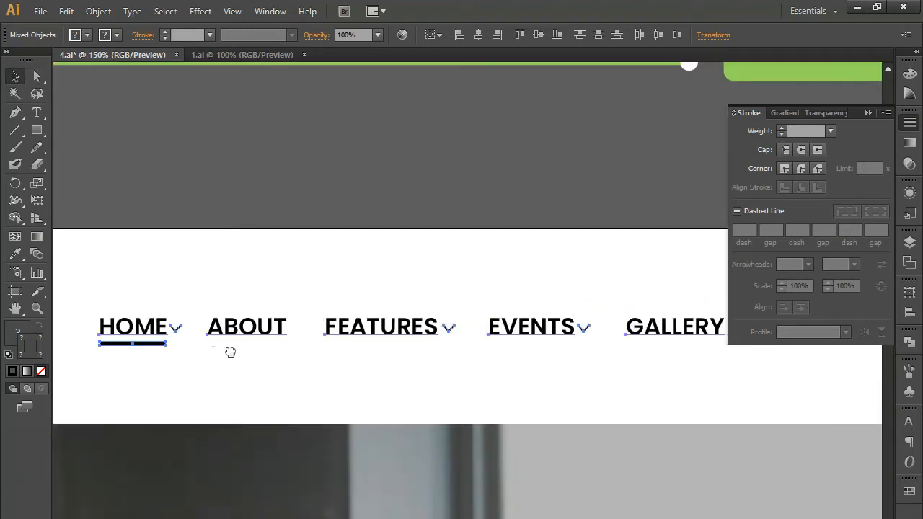
pyautogui.moveTo(408, 335); pyautogui.dragTo(505, 344)
pyautogui.click(375, 200)
# Step: Delete the white background rectangle behind the header's logo and menu
pyautogui.hotkey('ctrl', '-')
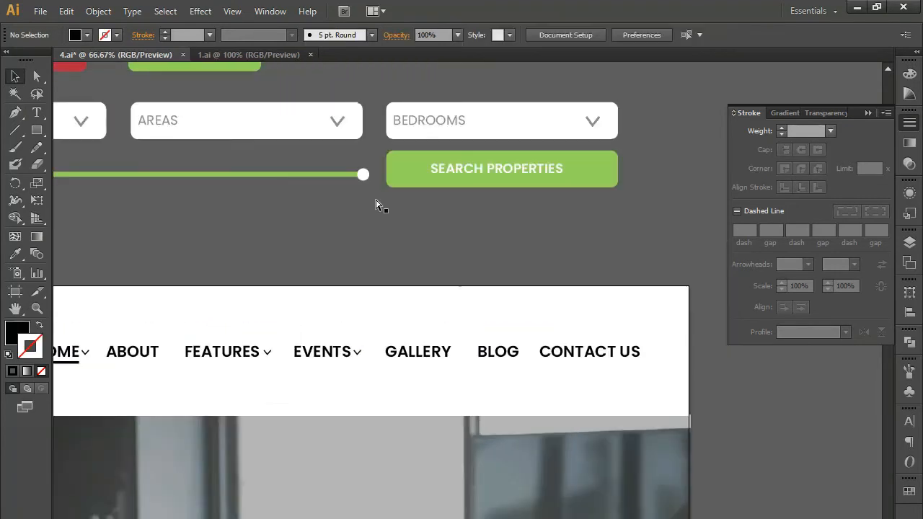
pyautogui.hotkey('ctrl', '-')
pyautogui.moveTo(299, 310); pyautogui.dragTo(478, 326)
pyautogui.moveTo(284, 400); pyautogui.dragTo(320, 368)
pyautogui.click(350, 369)
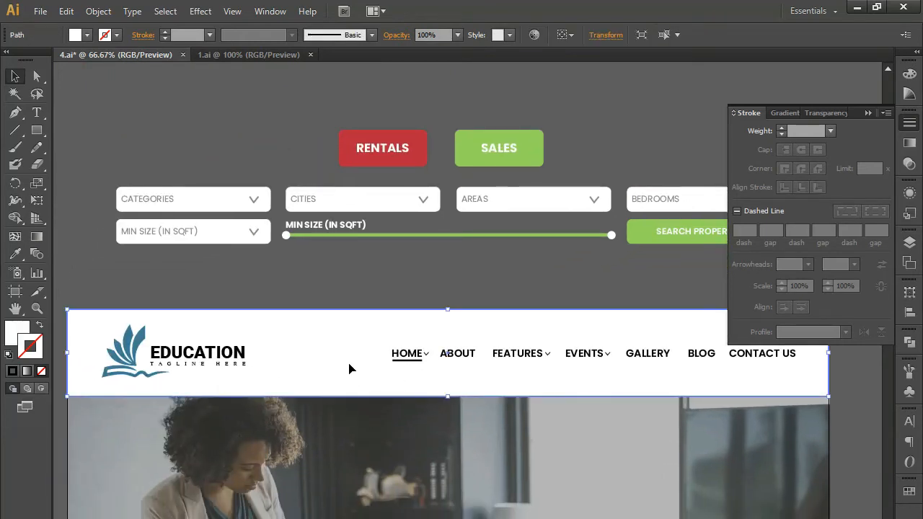
pyautogui.press('Delete')
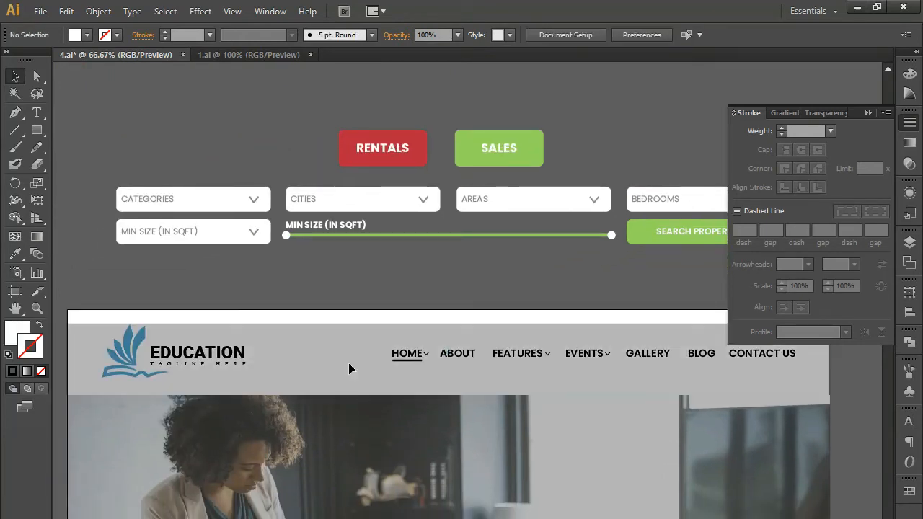
# Step: Stretch the semi-transparent dark overlay of the hero photo upward so it reaches the top edge of the page
pyautogui.click(334, 433)
pyautogui.moveTo(316, 482); pyautogui.dragTo(335, 209)
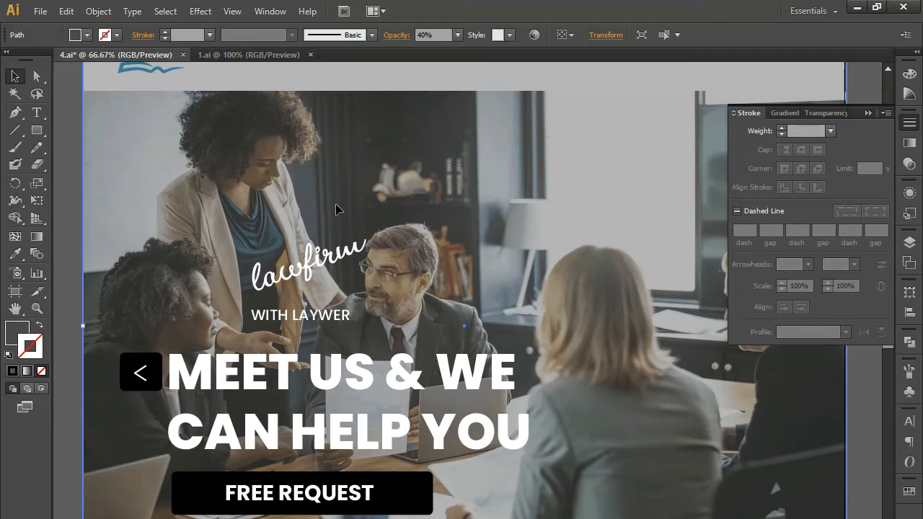
pyautogui.moveTo(350, 216); pyautogui.dragTo(320, 441)
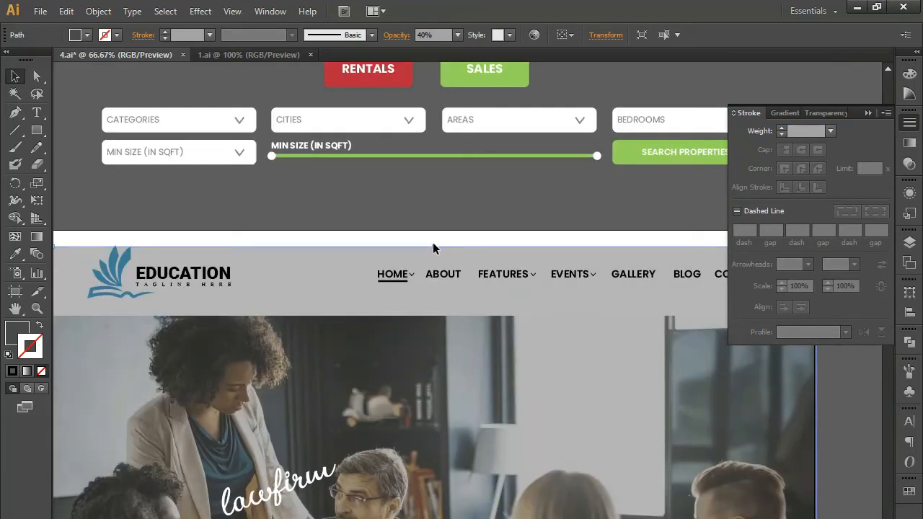
pyautogui.moveTo(434, 247); pyautogui.dragTo(435, 222)
pyautogui.click(436, 222)
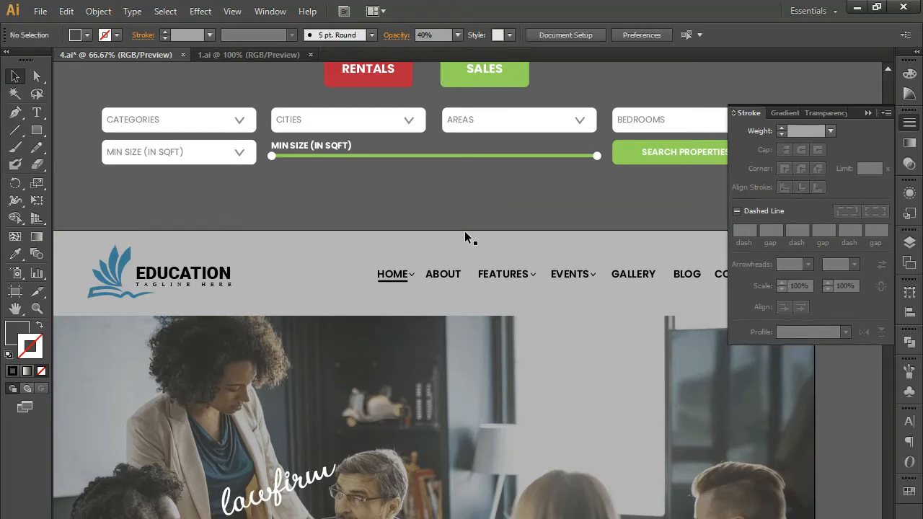
pyautogui.moveTo(578, 371); pyautogui.dragTo(562, 330)
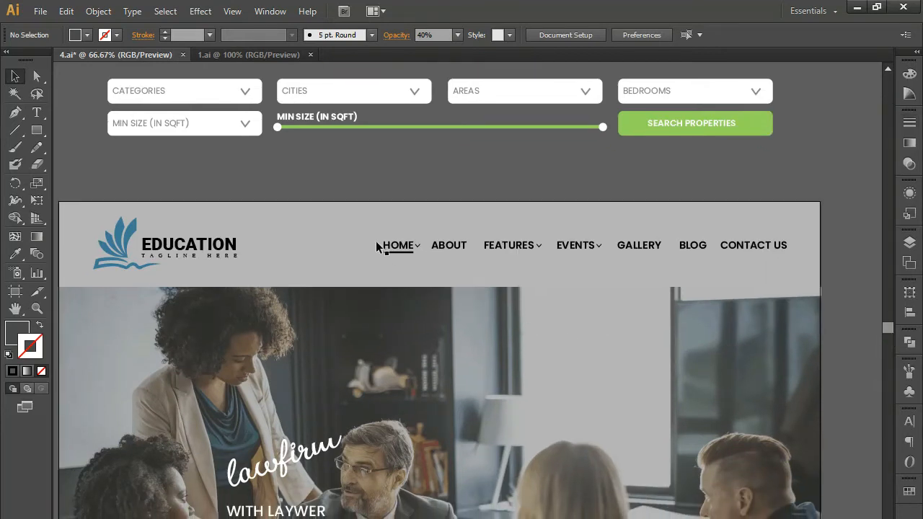
pyautogui.click(35, 77)
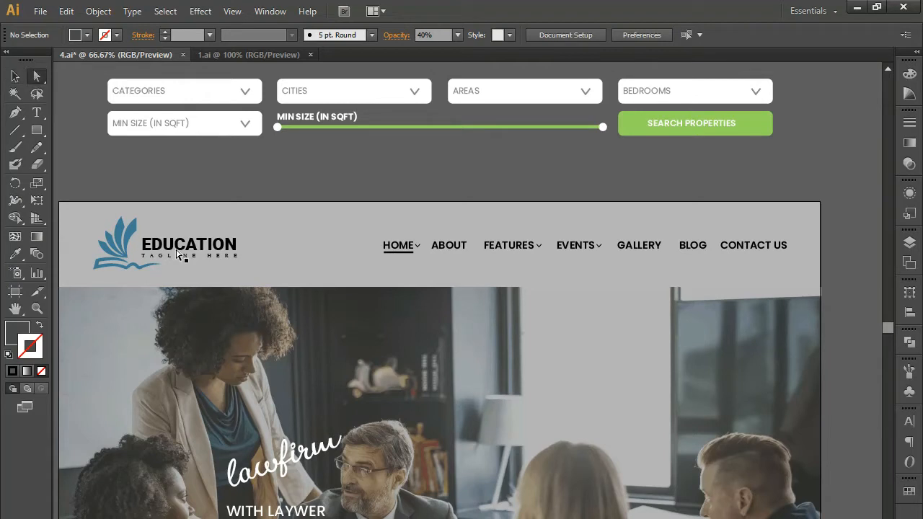
pyautogui.hotkey('ctrl', 'y')
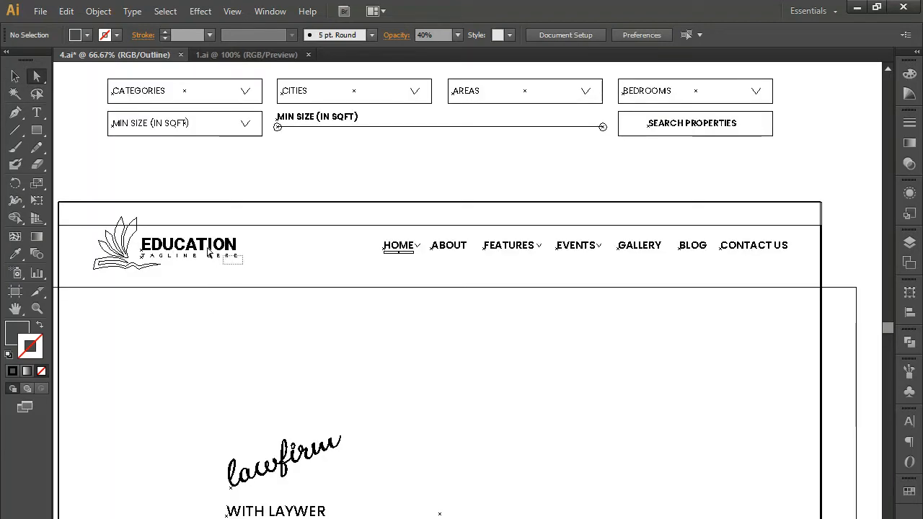
pyautogui.click(220, 255)
pyautogui.moveTo(360, 247); pyautogui.dragTo(796, 265)
pyautogui.hotkey('ctrl', 'y')
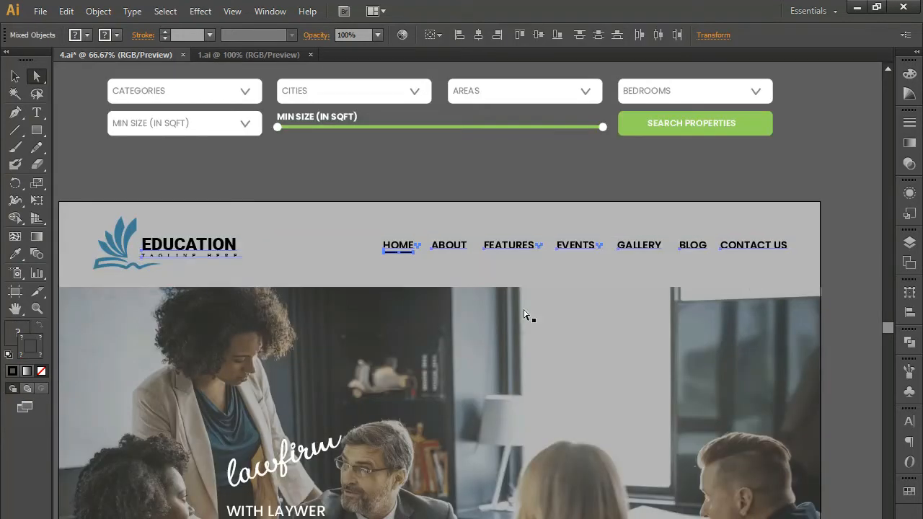
pyautogui.press('a')
pyautogui.click(15, 76)
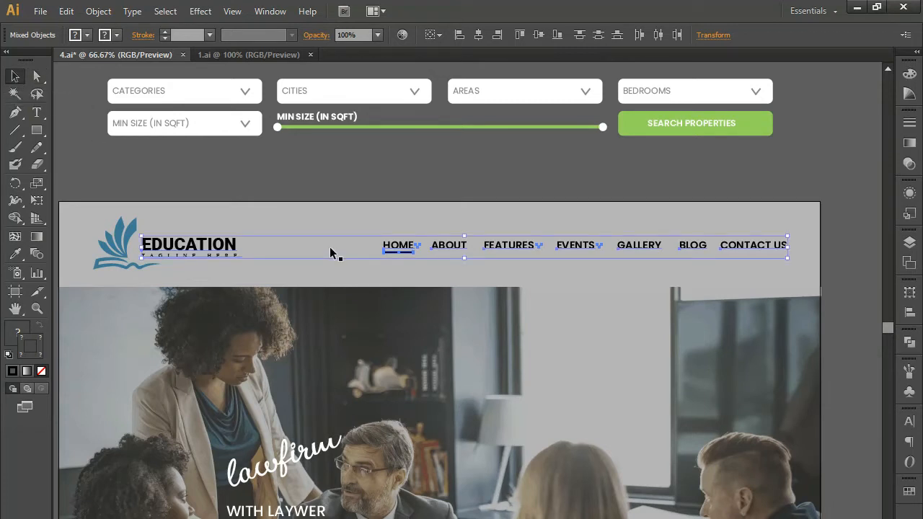
pyautogui.click(448, 207)
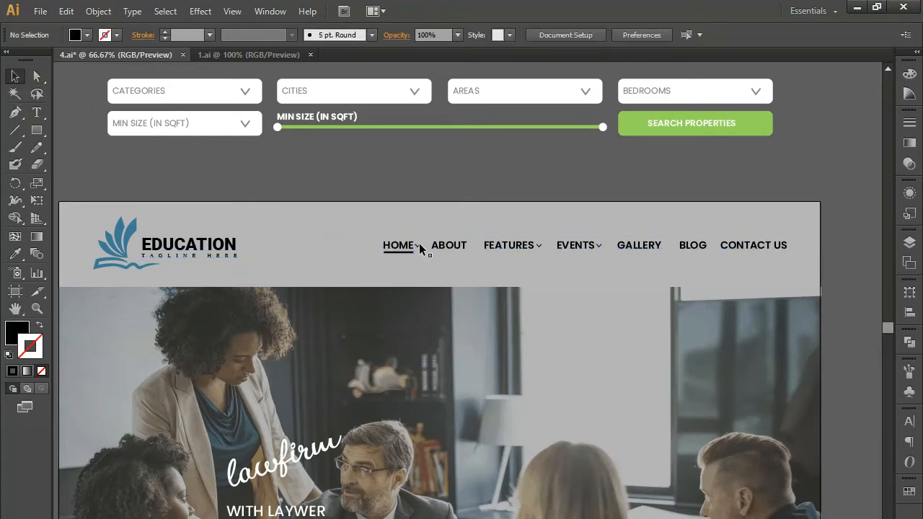
# Step: Expand the fill and stroke of the dropdown arrows beside HOME, FEATURES and EVENTS
pyautogui.click(418, 246)
pyautogui.keyDown('shift'); pyautogui.click(539, 245); pyautogui.keyUp('shift')
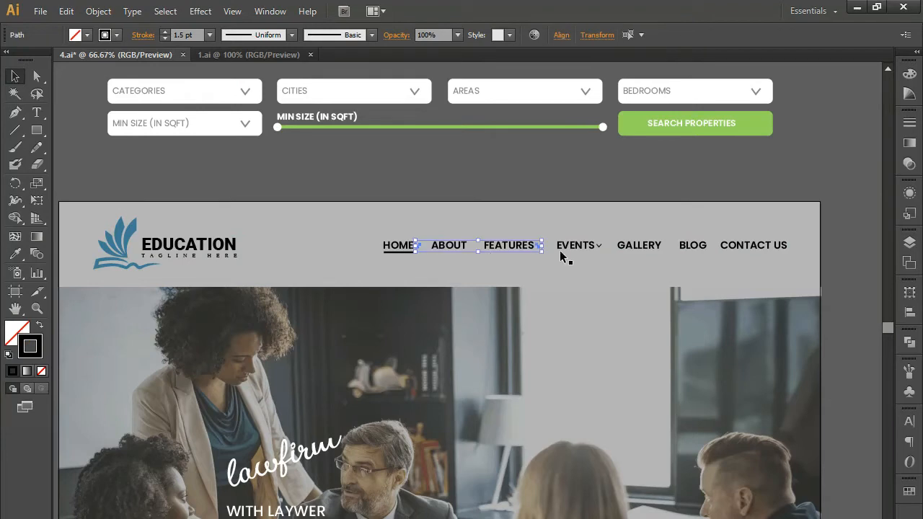
pyautogui.keyDown('shift'); pyautogui.click(600, 245); pyautogui.keyUp('shift')
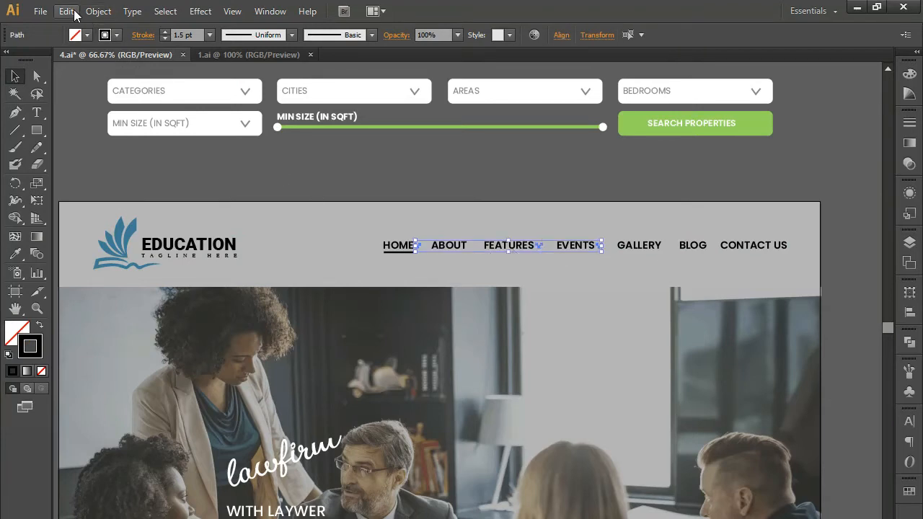
pyautogui.click(94, 12)
pyautogui.click(106, 13)
pyautogui.click(107, 13)
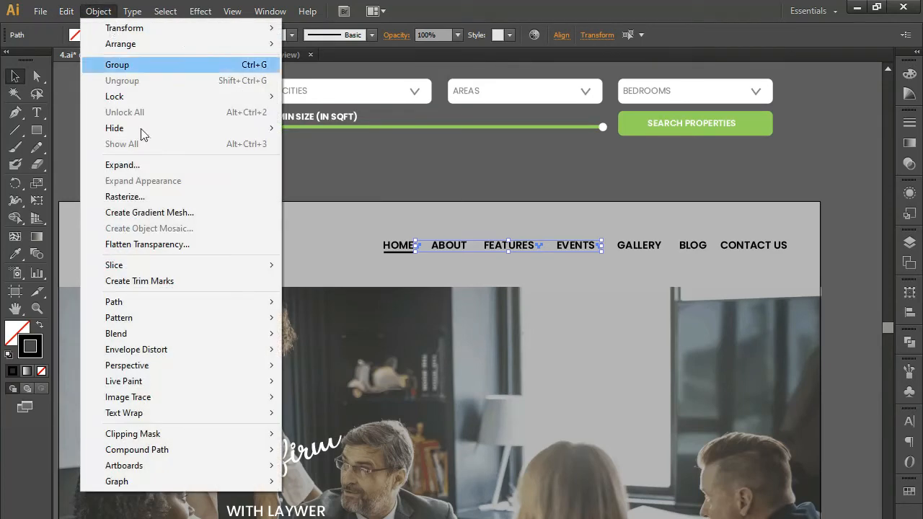
pyautogui.click(153, 166)
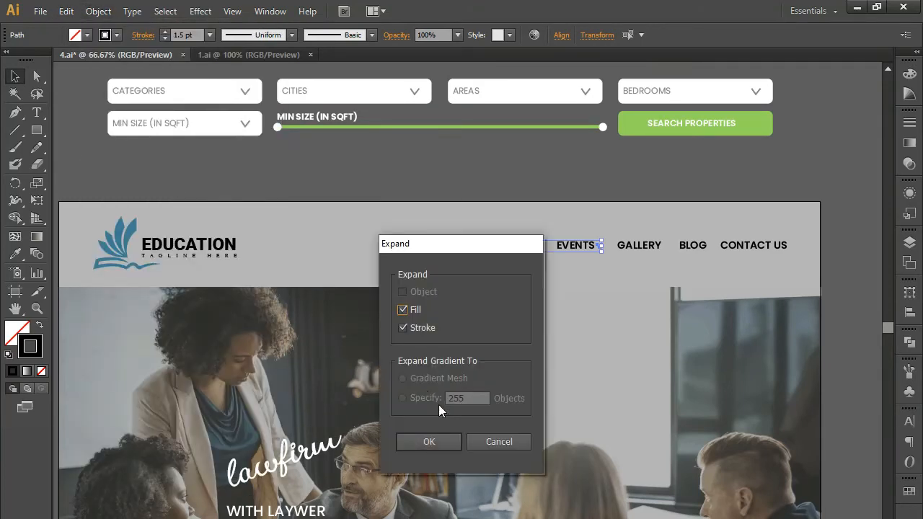
pyautogui.click(438, 445)
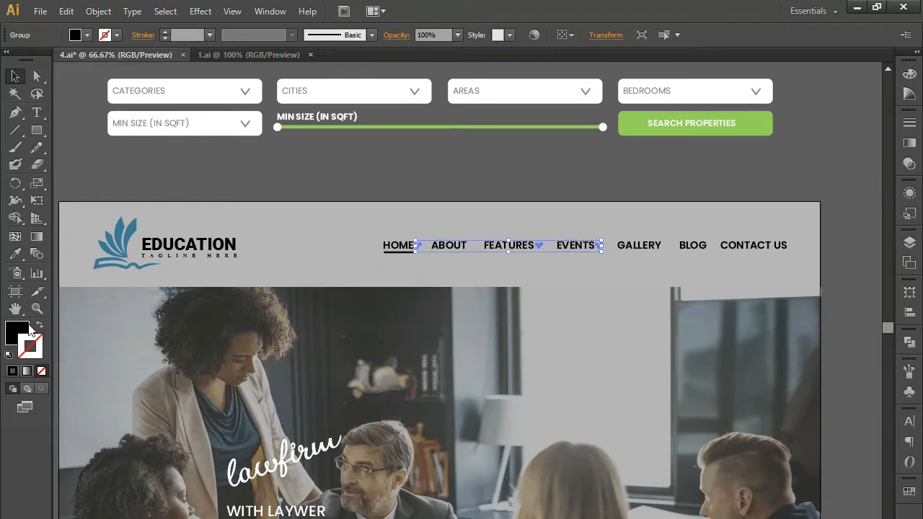
# Step: Fill the EDUCATION text, tagline, menu items, dropdown arrows and HOME underline with white (ffffff), leaving the logo symbol blue
pyautogui.click(36, 76)
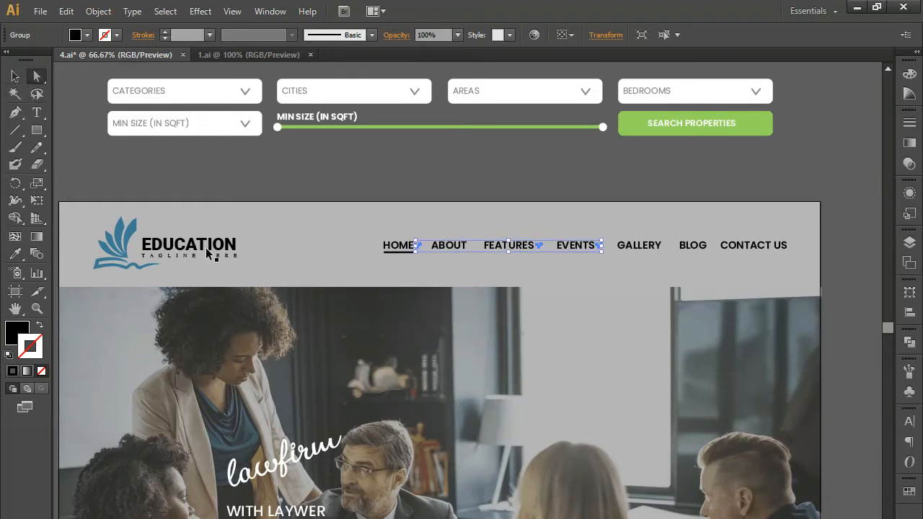
pyautogui.hotkey('ctrl', 'y')
pyautogui.click(209, 254)
pyautogui.moveTo(359, 237); pyautogui.dragTo(786, 261)
pyautogui.hotkey('ctrl', 'y')
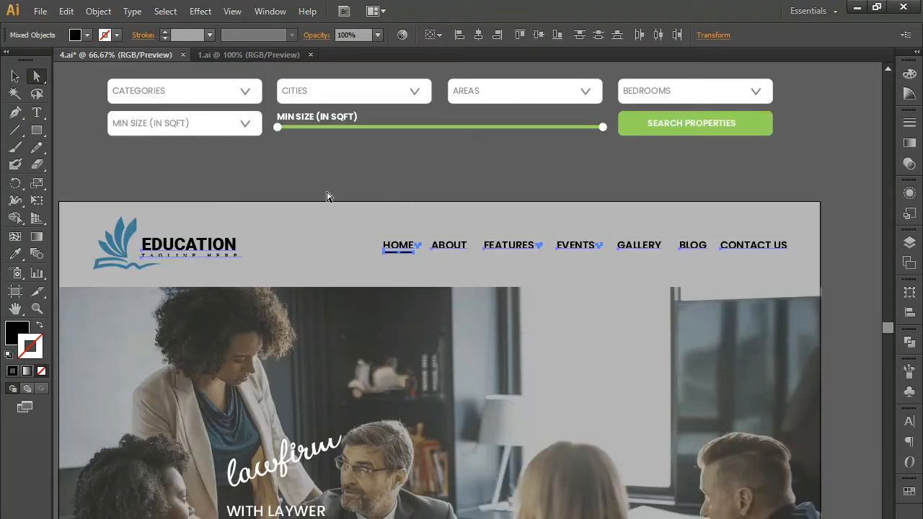
pyautogui.click(15, 77)
pyautogui.click(22, 333)
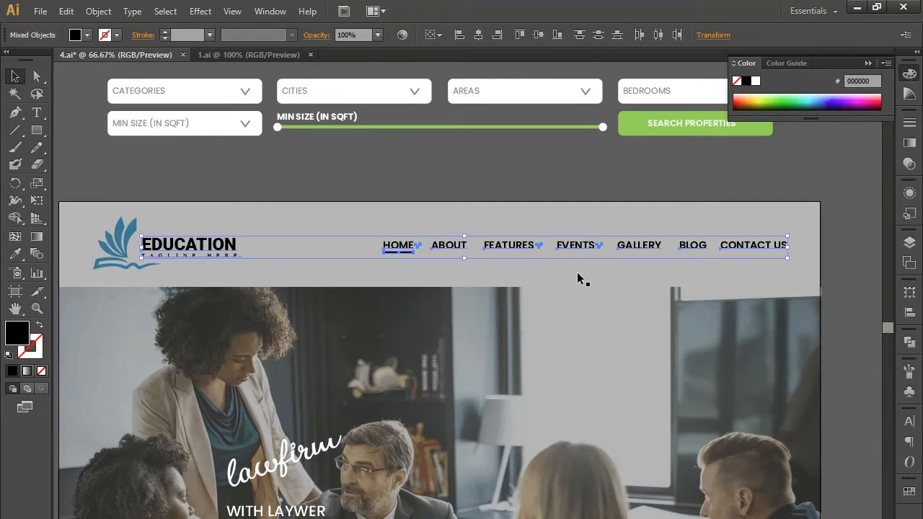
pyautogui.click(756, 81)
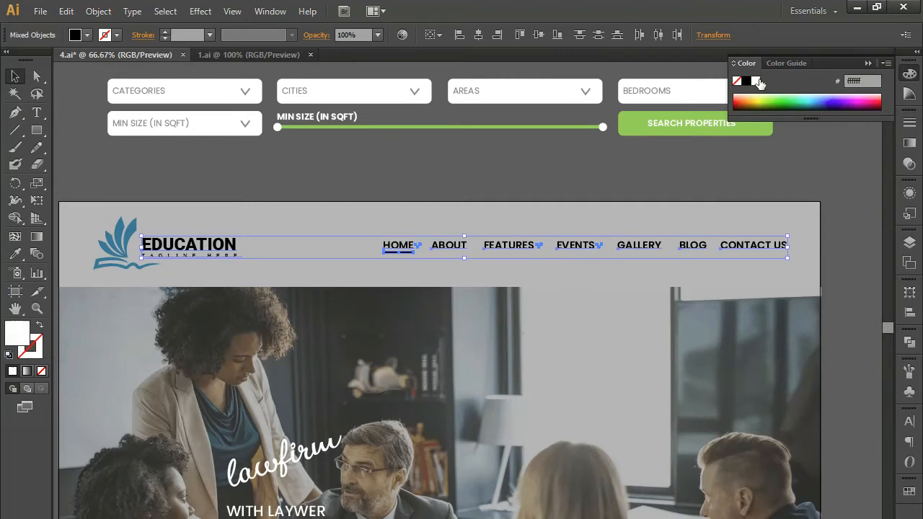
pyautogui.click(518, 186)
# Step: Move the adult meeting photo above the page, and shrink the green-wall classroom photo and place it beside that photo
pyautogui.moveTo(377, 265); pyautogui.dragTo(388, 228)
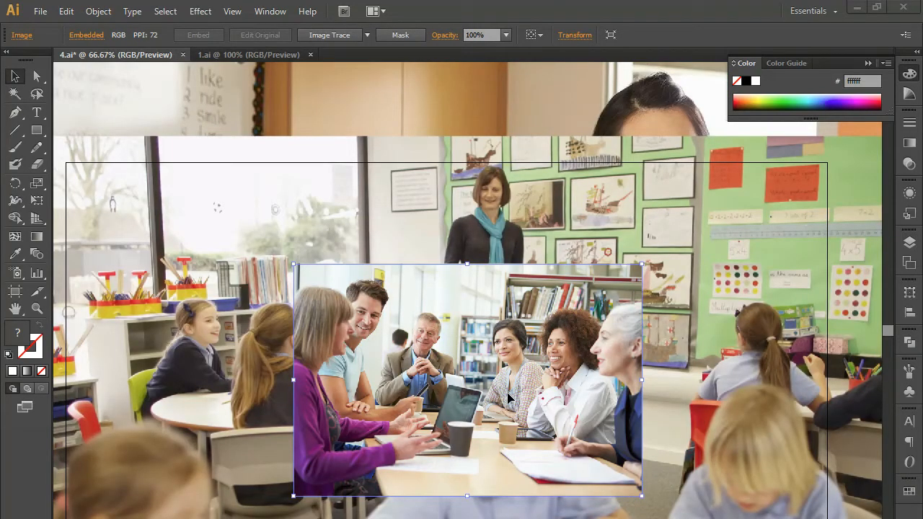
pyautogui.hotkey('ctrl', '-')
pyautogui.hotkey('ctrl', '-')
pyautogui.moveTo(535, 381); pyautogui.dragTo(509, 115)
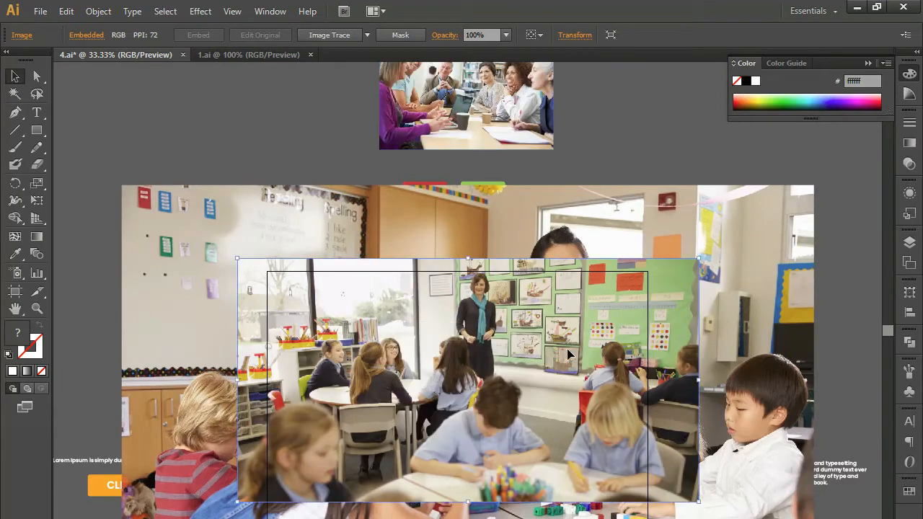
pyautogui.moveTo(700, 260); pyautogui.dragTo(527, 439)
pyautogui.moveTo(490, 516); pyautogui.dragTo(725, 233)
# Step: Scale down the photo of the teacher in the green cardigan and move it off the page beside the hero
pyautogui.click(663, 452)
pyautogui.moveTo(755, 309); pyautogui.dragTo(697, 384)
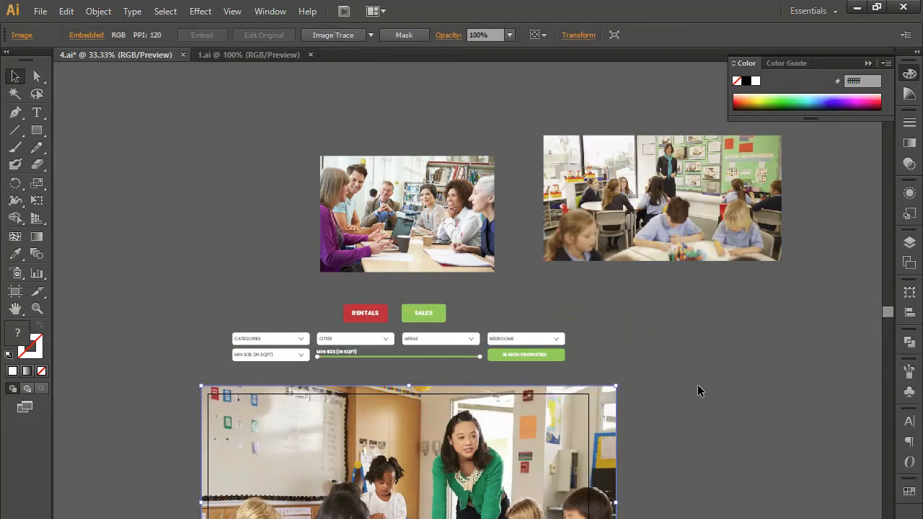
pyautogui.moveTo(484, 434); pyautogui.dragTo(450, 228)
pyautogui.moveTo(473, 262); pyautogui.dragTo(776, 231)
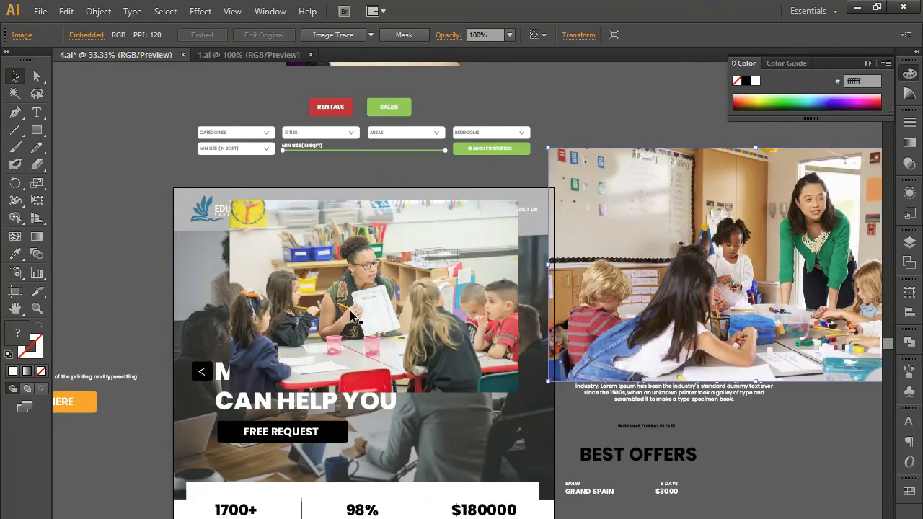
# Step: Move the photo of the teacher holding a sheet and the raised-hands classroom photo to the empty area above the page
pyautogui.click(353, 317)
pyautogui.moveTo(353, 317); pyautogui.dragTo(226, 178)
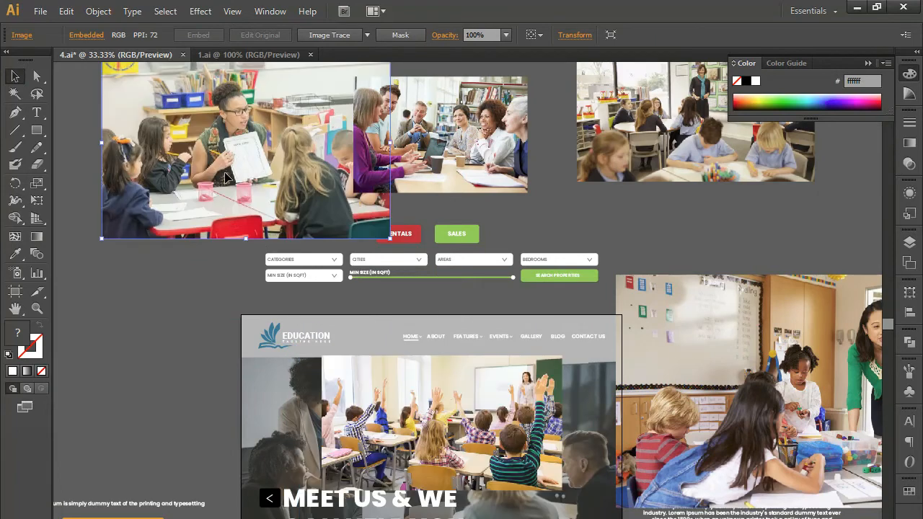
pyautogui.click(398, 409)
pyautogui.moveTo(398, 408); pyautogui.dragTo(487, 124)
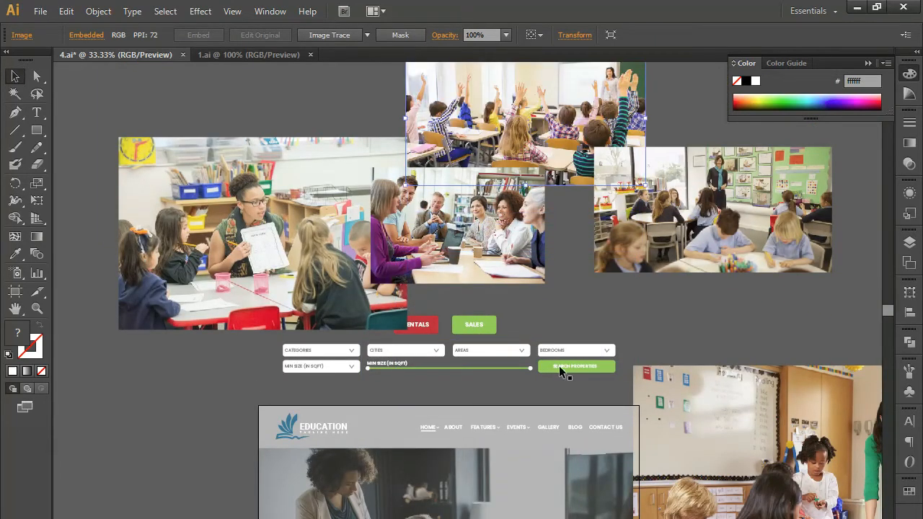
# Step: Move the green-cardigan teacher photo back over the hero section and enlarge it beyond both page sides
pyautogui.scroll(-5, 523, 507)
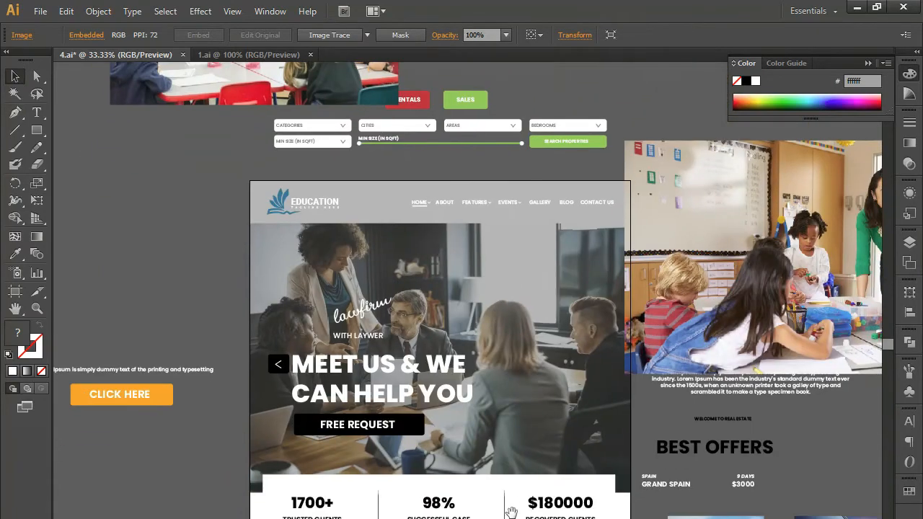
pyautogui.moveTo(510, 512); pyautogui.dragTo(476, 473)
pyautogui.moveTo(302, 318); pyautogui.dragTo(295, 292)
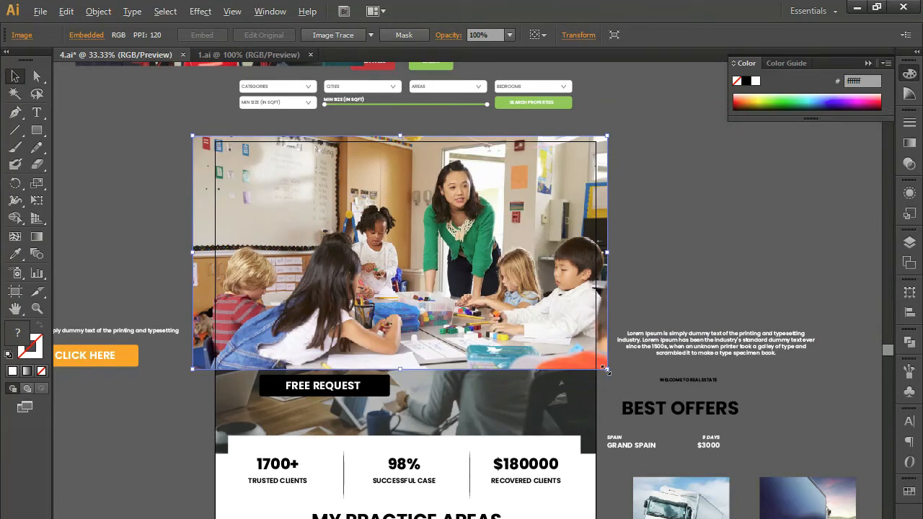
pyautogui.moveTo(606, 369); pyautogui.dragTo(657, 396)
pyautogui.moveTo(524, 332); pyautogui.dragTo(531, 362)
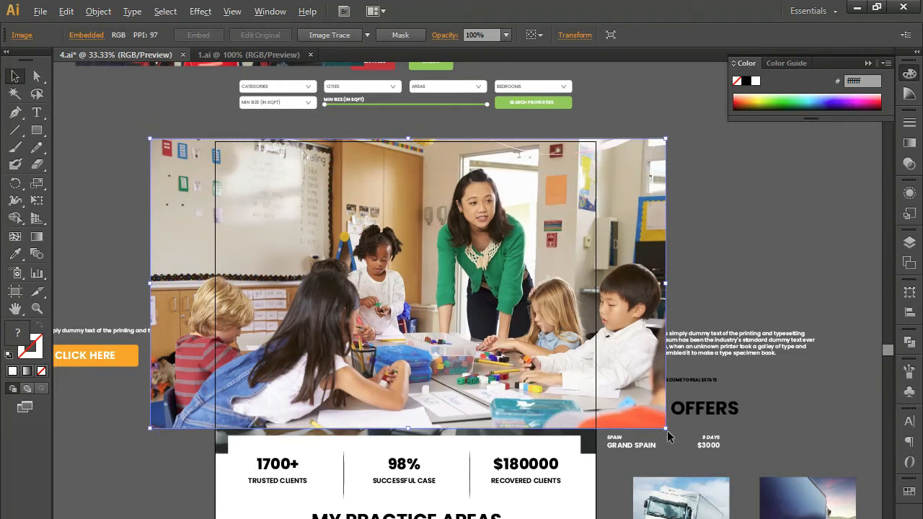
# Step: Enlarge the teacher photo slightly more and shift it so its top edge meets the page top and it covers the hero
pyautogui.moveTo(667, 431); pyautogui.dragTo(678, 436)
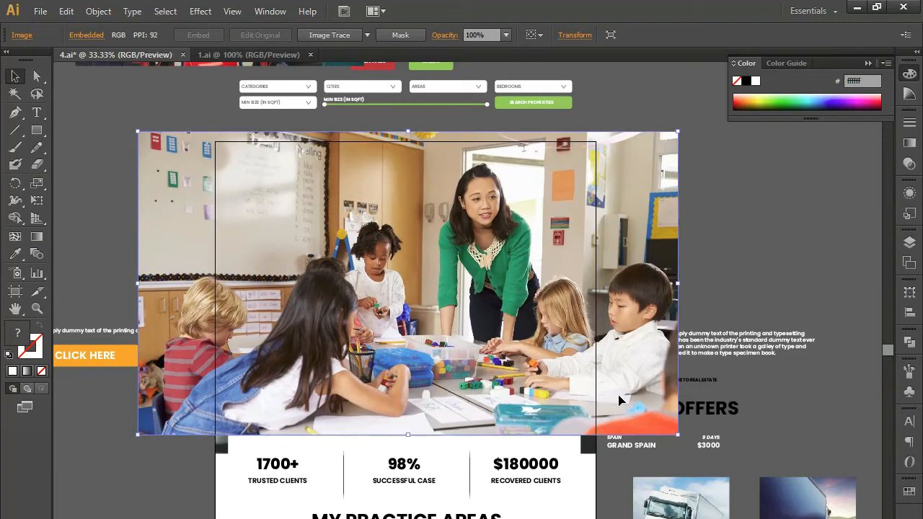
pyautogui.moveTo(621, 401); pyautogui.dragTo(621, 403)
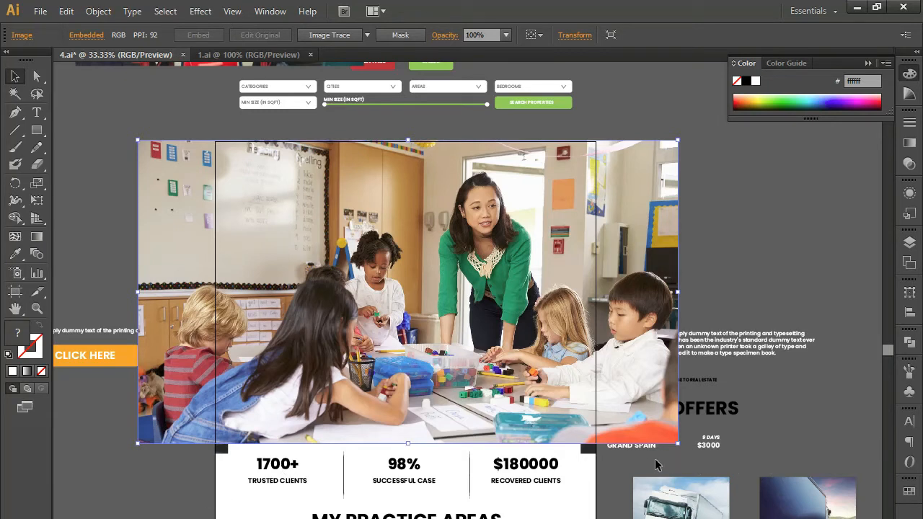
pyautogui.moveTo(686, 451); pyautogui.dragTo(691, 453)
pyautogui.hotkey('shift', 'Right')
pyautogui.hotkey('shift', 'Right')
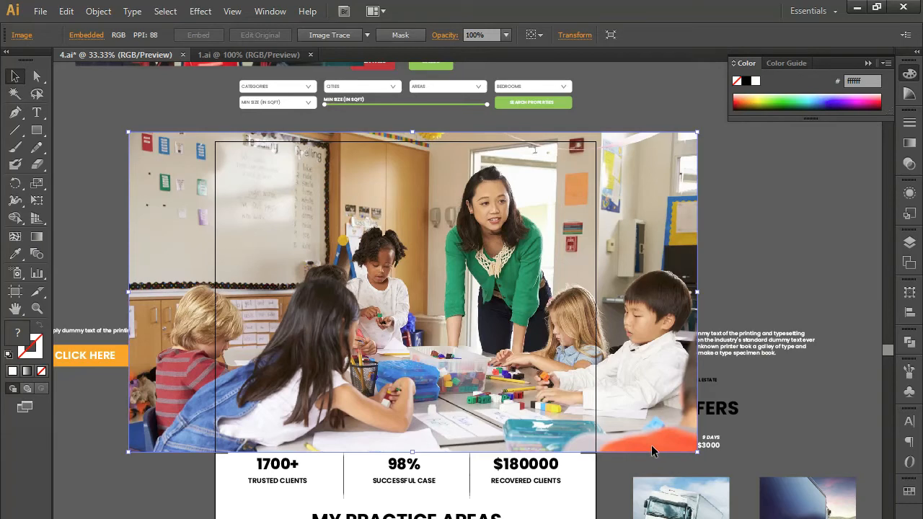
pyautogui.hotkey('shift', 'Down')
pyautogui.hotkey('shift', 'Down')
pyautogui.hotkey('shift', 'Down')
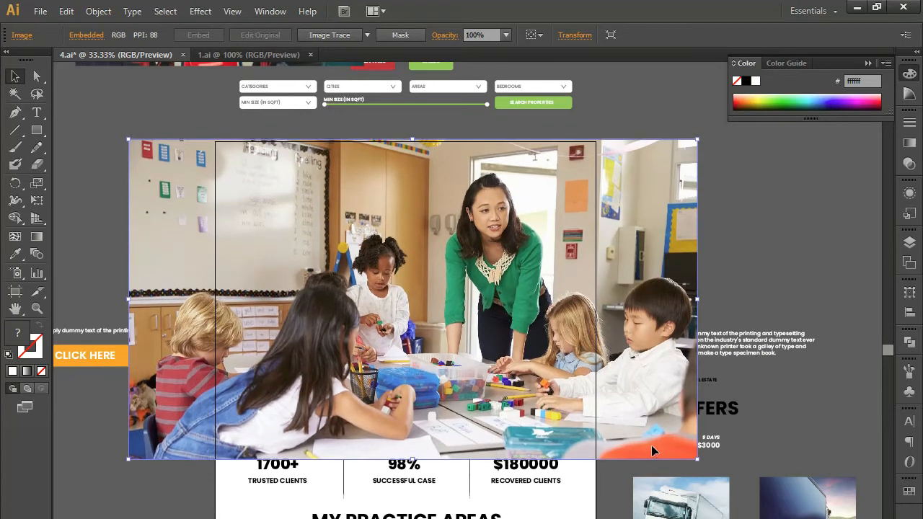
# Step: Cut the teacher photo and paste it in place inside the hero's clipping mask, behind the old law-office photo
pyautogui.click(738, 299)
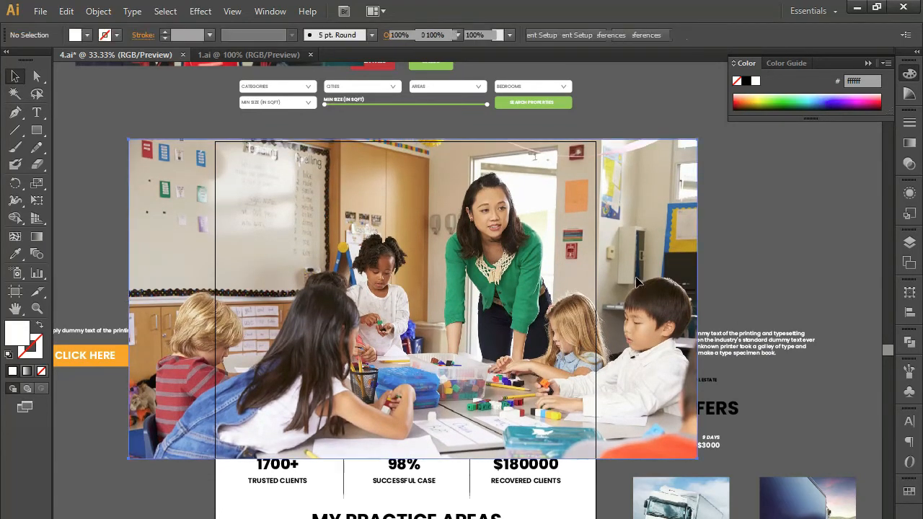
pyautogui.click(637, 281)
pyautogui.press('Delete')
pyautogui.press('a')
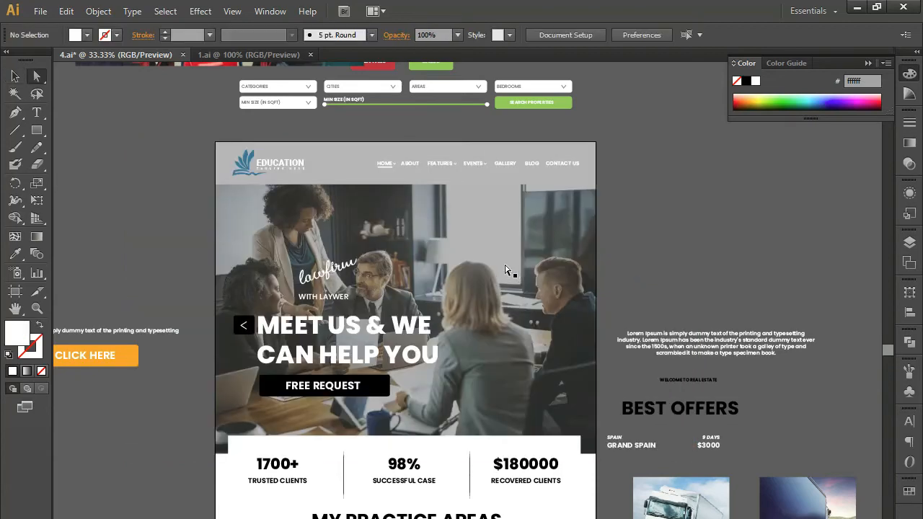
pyautogui.click(505, 270)
pyautogui.hotkey('ctrl', '+')
pyautogui.moveTo(495, 304); pyautogui.dragTo(515, 312)
pyautogui.click(867, 64)
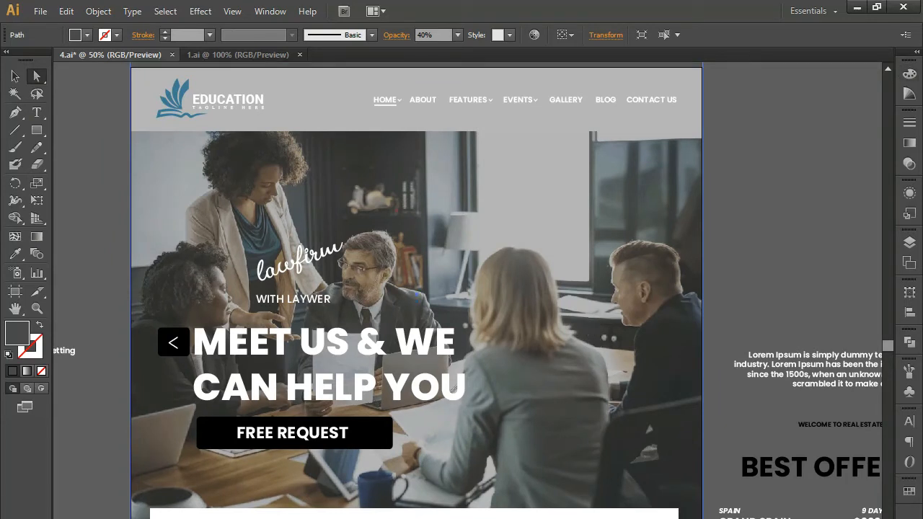
pyautogui.hotkey('ctrl', 'z')
pyautogui.hotkey('ctrl', 'z')
pyautogui.hotkey('ctrl', 'z')
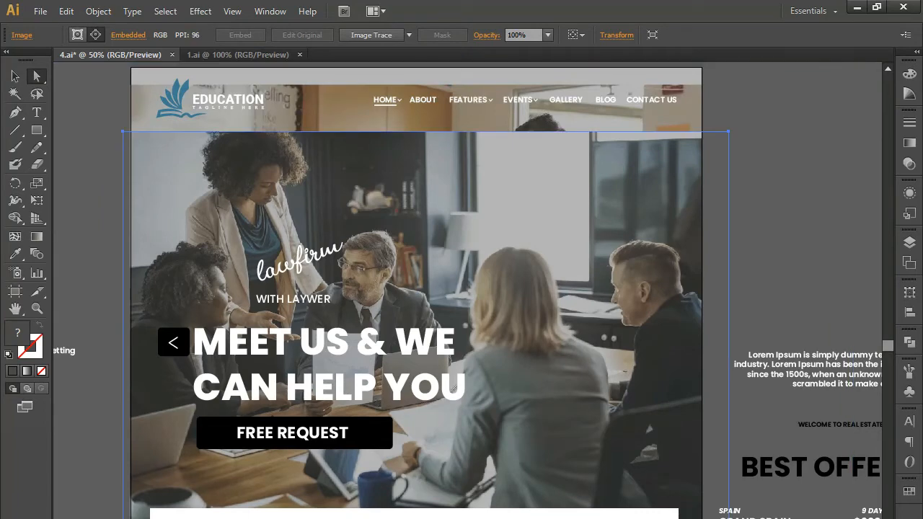
# Step: Delete the old law-office photo from the hero and select the teacher photo beneath the semi-transparent overlay
pyautogui.hotkey('ctrl', 'z')
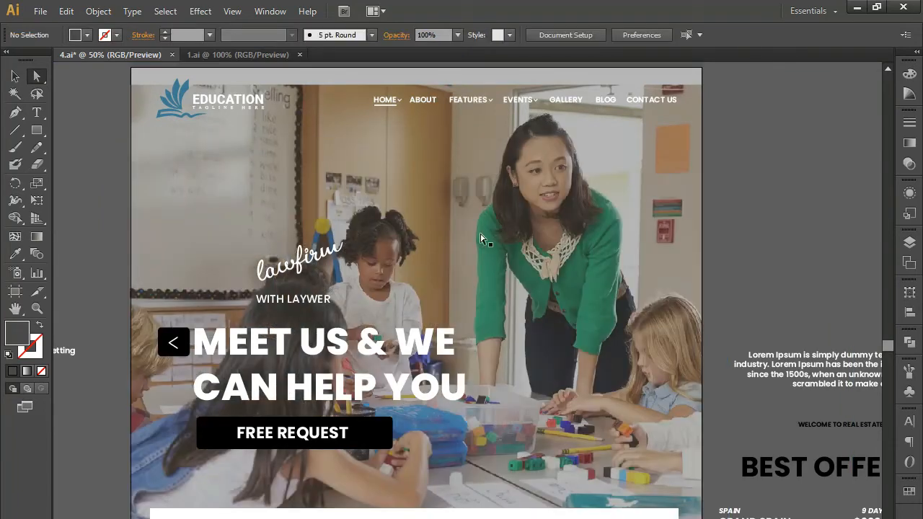
pyautogui.click(483, 229)
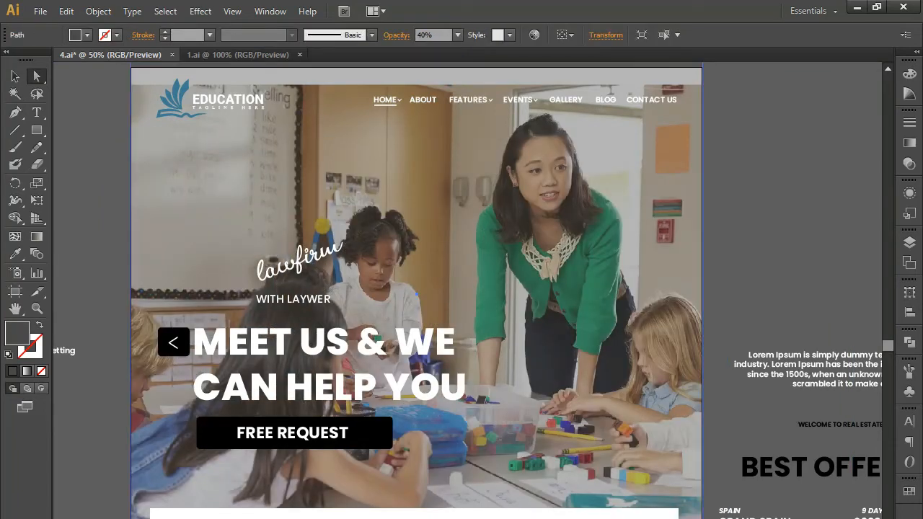
pyautogui.hotkey('ctrl', '2')
pyautogui.click(484, 229)
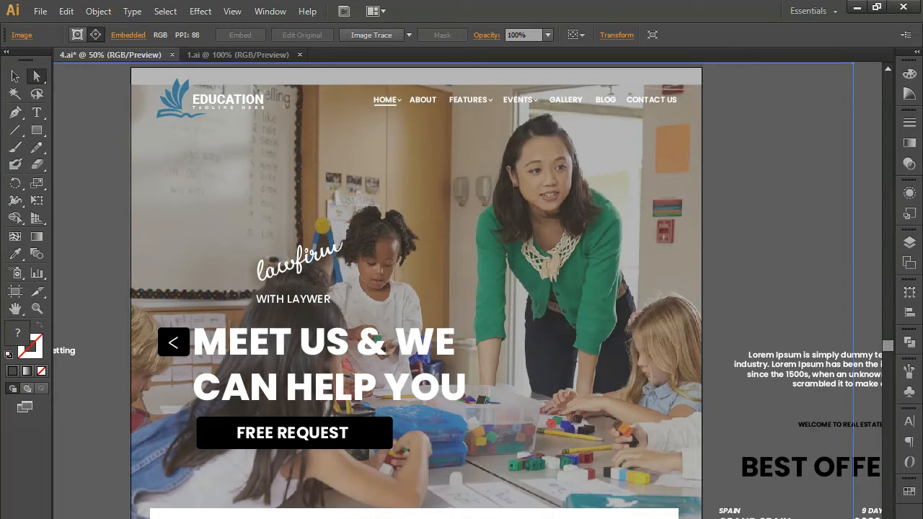
pyautogui.moveTo(224, 331); pyautogui.dragTo(236, 379)
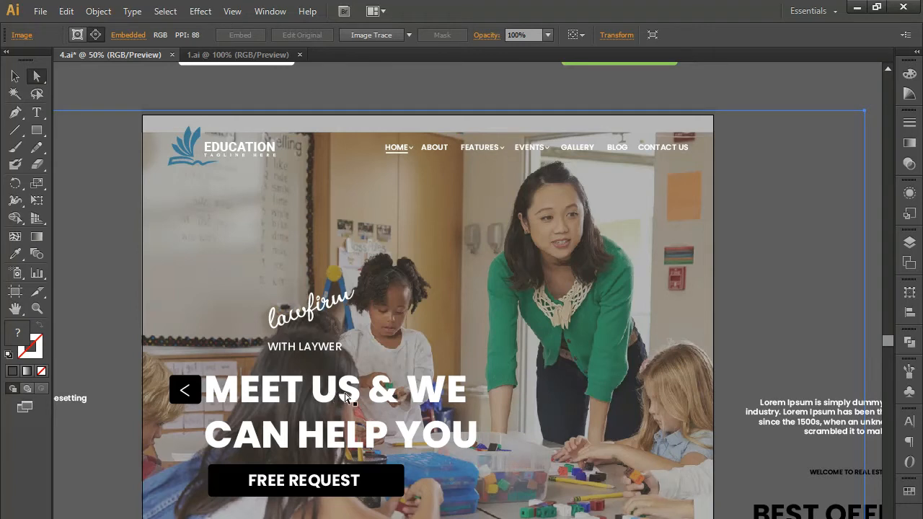
# Step: Nudge the semi-transparent overlay of the hero down until its upper edge lines up with the top of the page
pyautogui.click(495, 195)
pyautogui.press('Down')
pyautogui.press('Down')
pyautogui.press('Down')
pyautogui.press('Down')
pyautogui.press('Down')
pyautogui.press('Down')
pyautogui.press('Down')
pyautogui.press('Down')
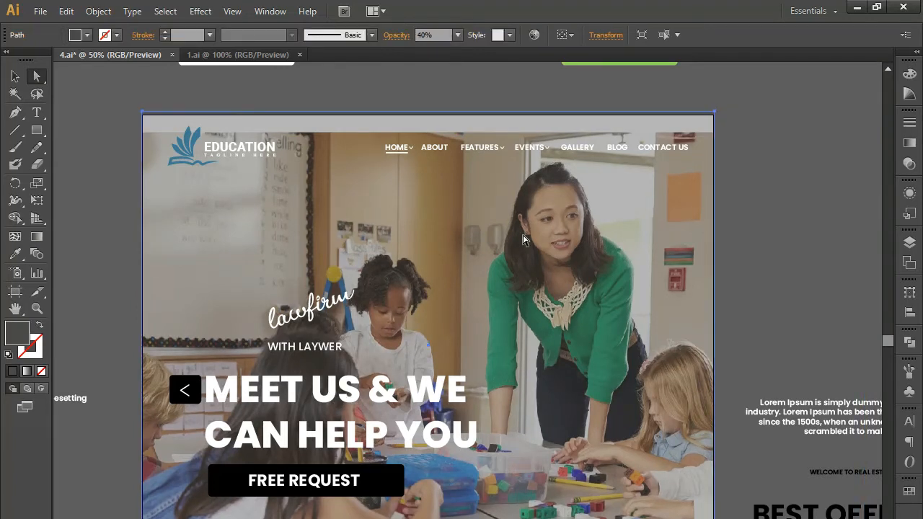
# Step: In outline view, select the upper edge of the hero's clipping path and extend it up to the top of the page
pyautogui.hotkey('ctrl', 'y')
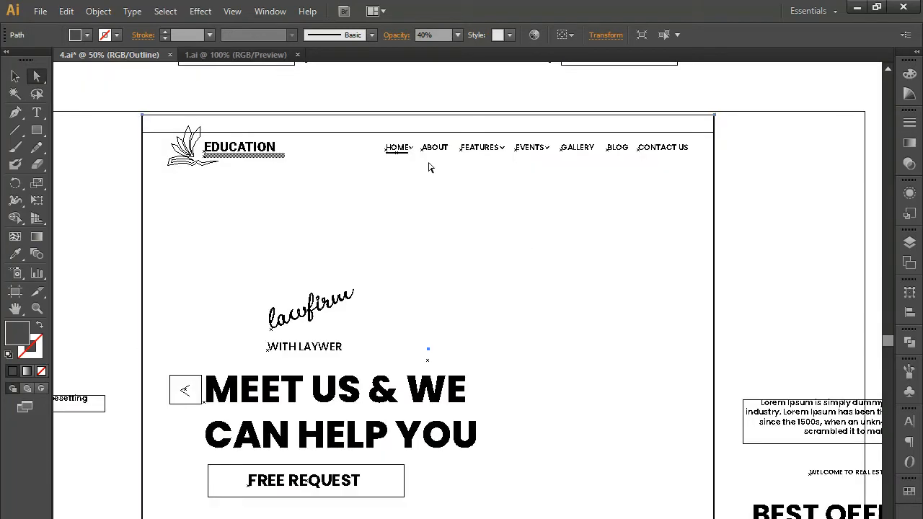
pyautogui.click(429, 132)
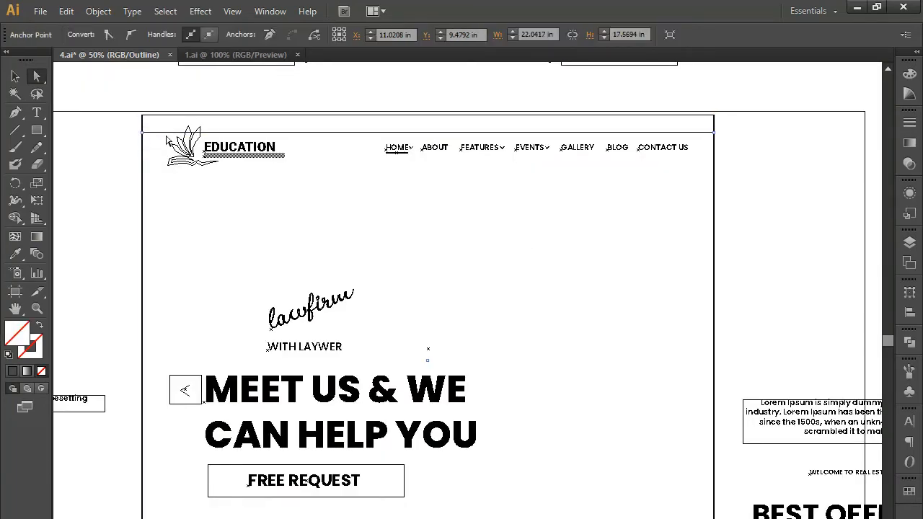
pyautogui.click(140, 138)
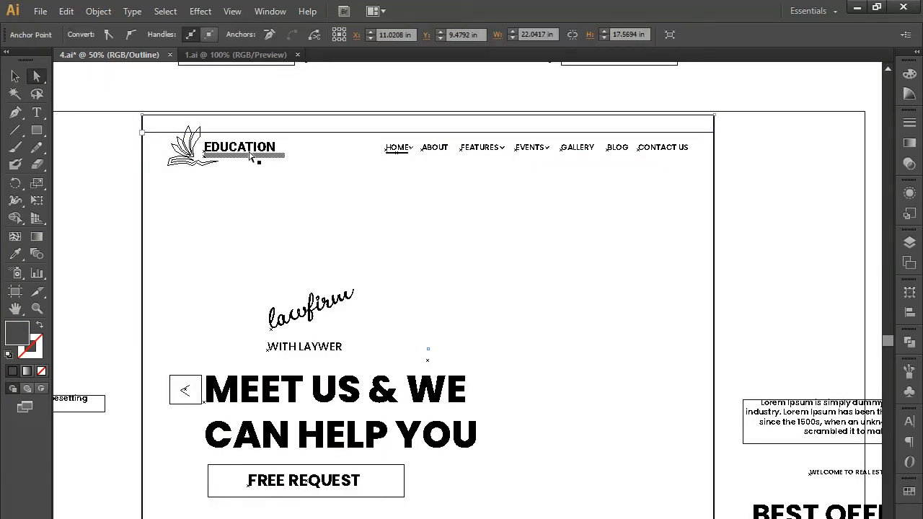
pyautogui.click(331, 133)
pyautogui.hotkey('ctrl', 'y')
pyautogui.moveTo(332, 132); pyautogui.dragTo(333, 119)
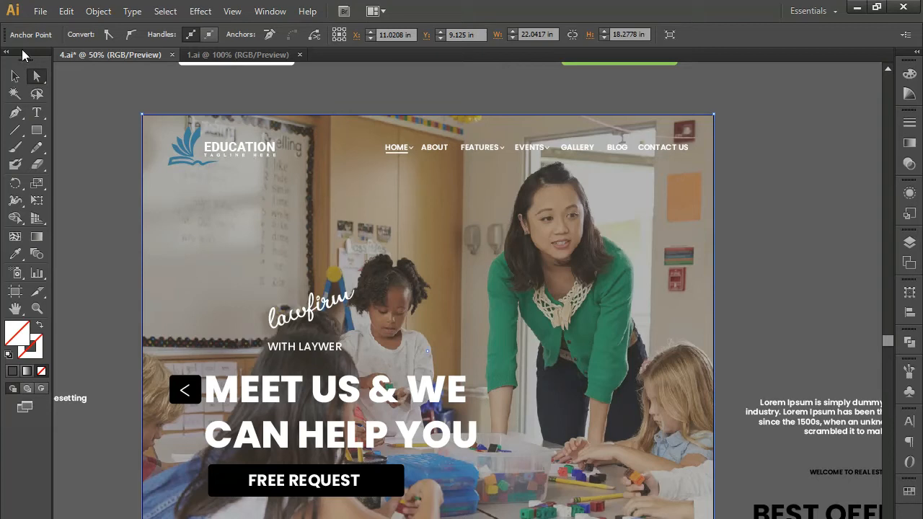
# Step: Select the EDUCATION logo together with the navigation menu and nudge both slightly down in the header
pyautogui.click(15, 75)
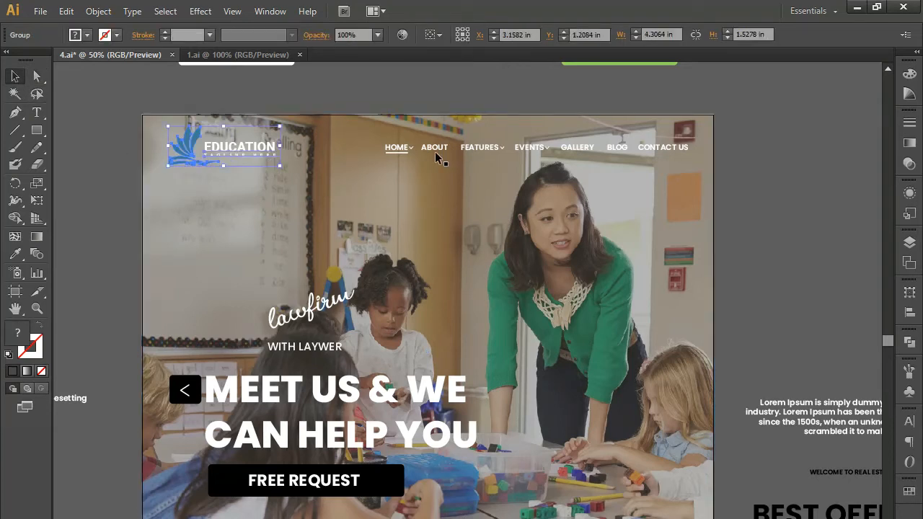
pyautogui.click(408, 153)
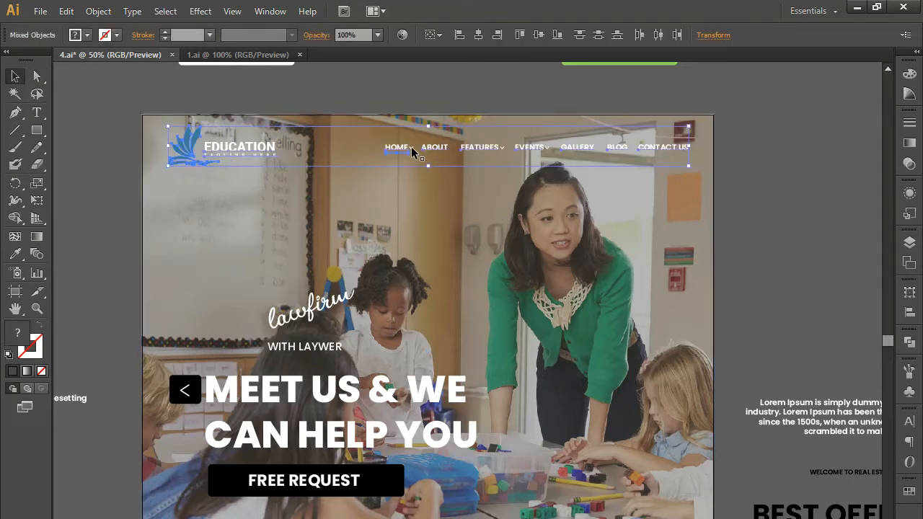
pyautogui.hotkey('shift', 'Down')
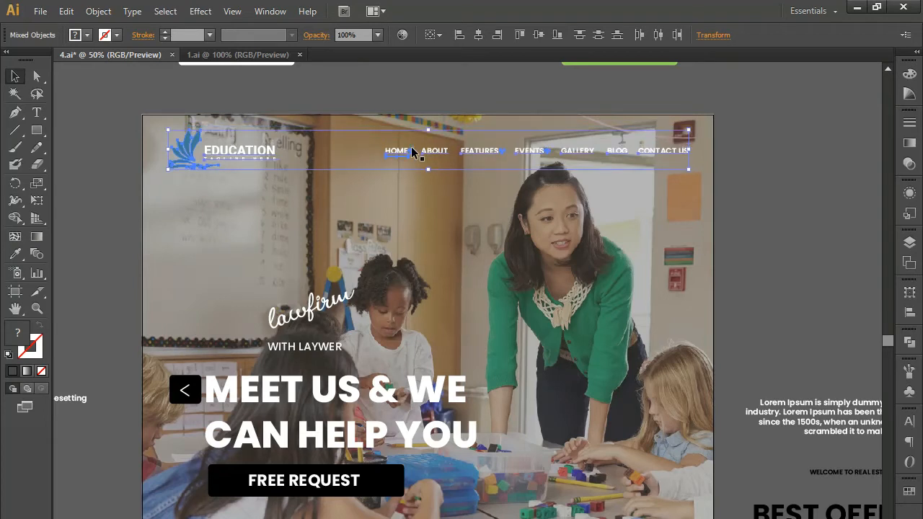
# Step: Set the opacity of the dark overlay on the hero photo to 50%
pyautogui.click(204, 293)
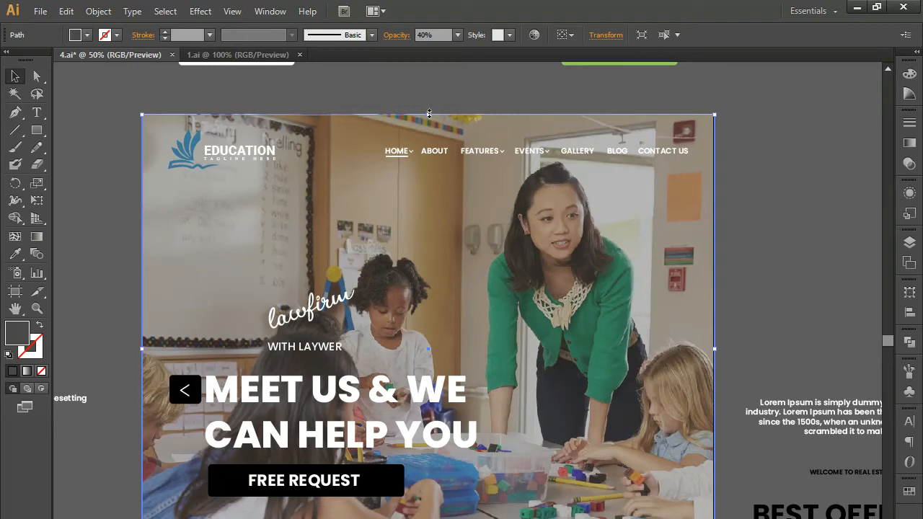
pyautogui.click(458, 35)
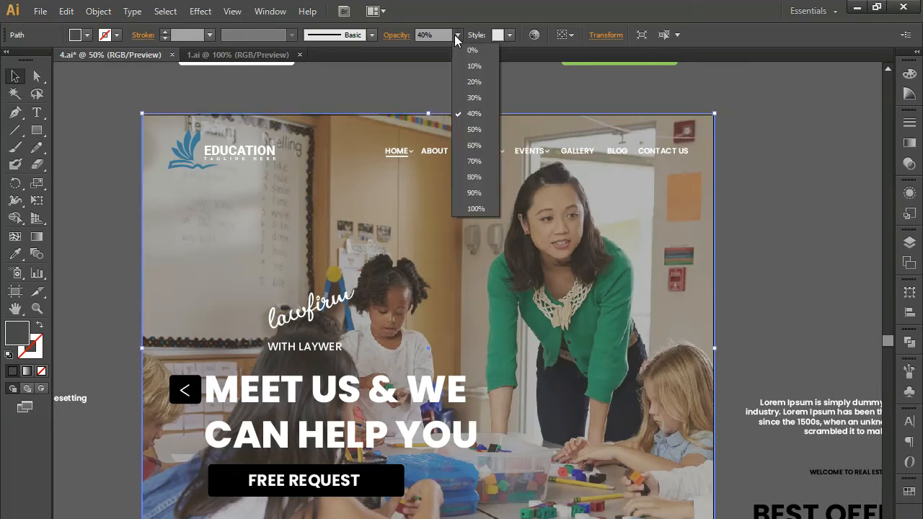
pyautogui.click(468, 132)
pyautogui.click(385, 101)
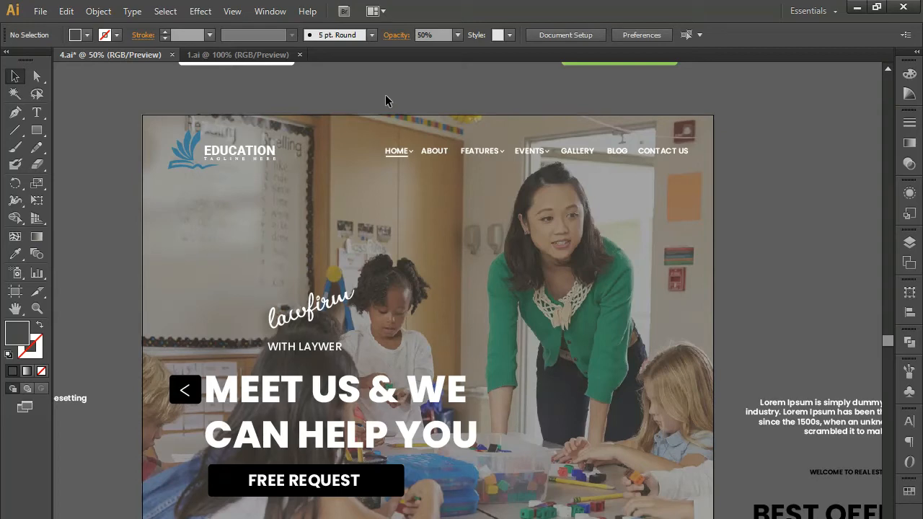
# Step: Isolate the hero text group and delete the "lawfirm" and "WITH LAYWER" text above the headline
pyautogui.click(326, 331)
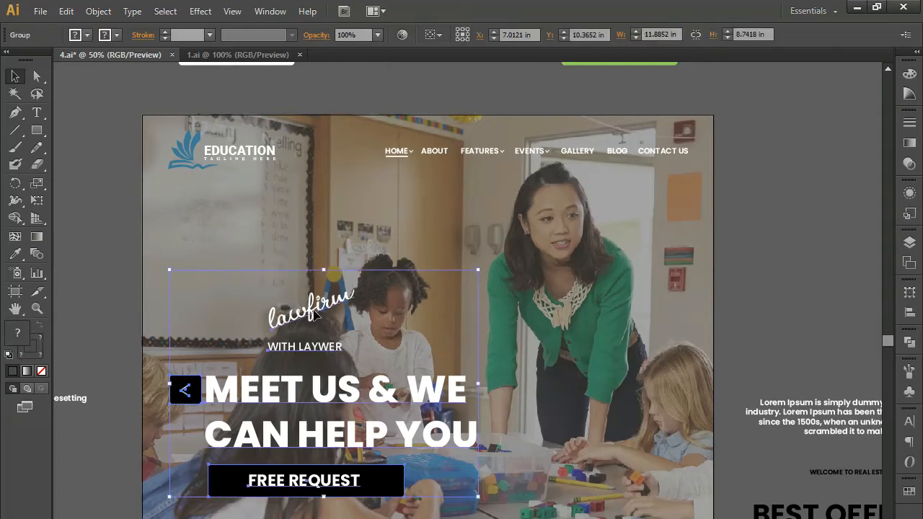
pyautogui.doubleClick(315, 311)
pyautogui.click(323, 350)
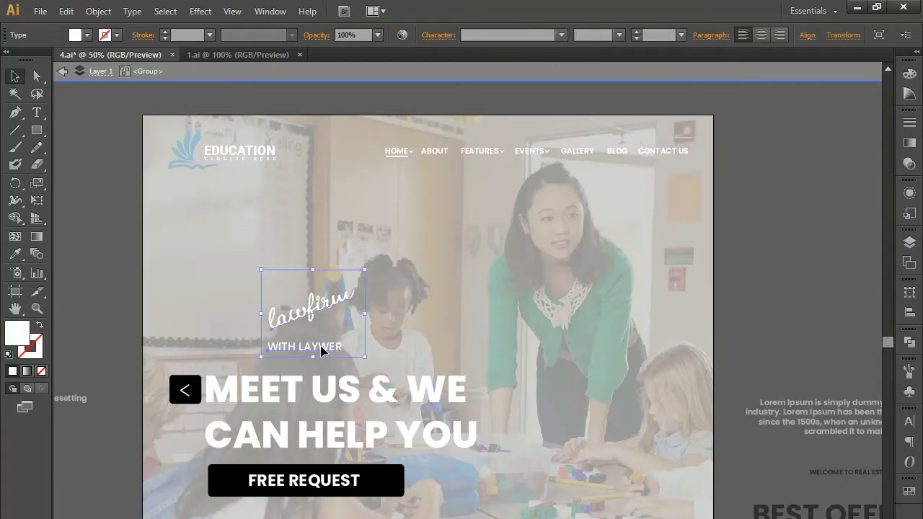
pyautogui.press('Delete')
# Step: Replace the hero headline "MEET US & WE CAN HELP YOU" with "THE BEST THEME FOR EDUCATION"
pyautogui.moveTo(298, 437); pyautogui.dragTo(439, 401)
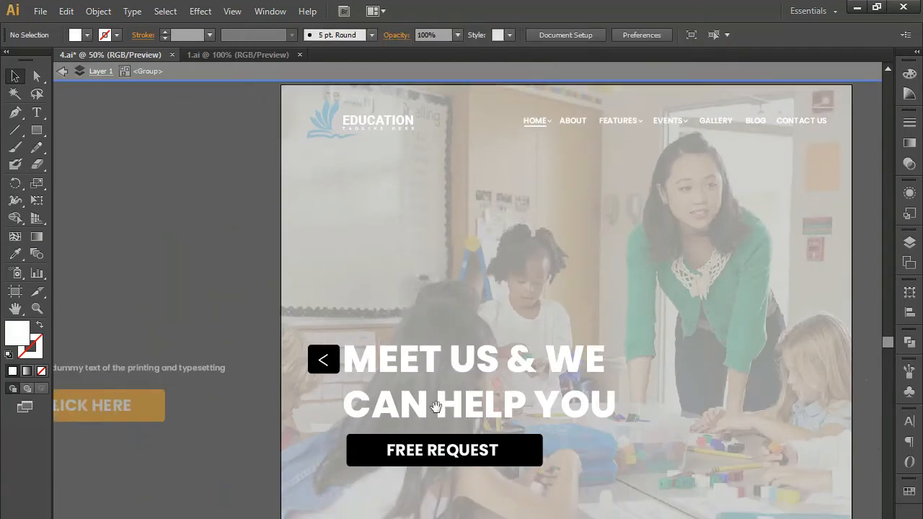
pyautogui.scroll(3, 438, 411)
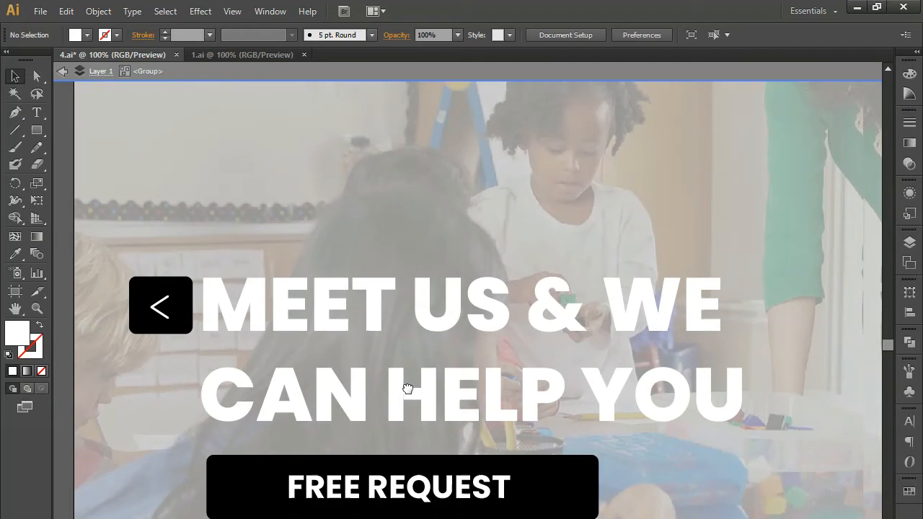
pyautogui.scroll(-1, 408, 394)
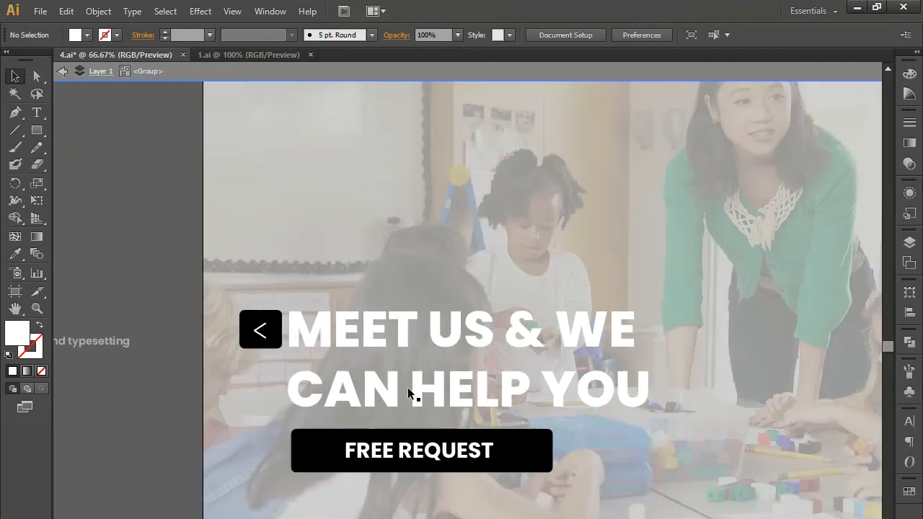
pyautogui.doubleClick(412, 324)
pyautogui.hotkey('ctrl', 'a')
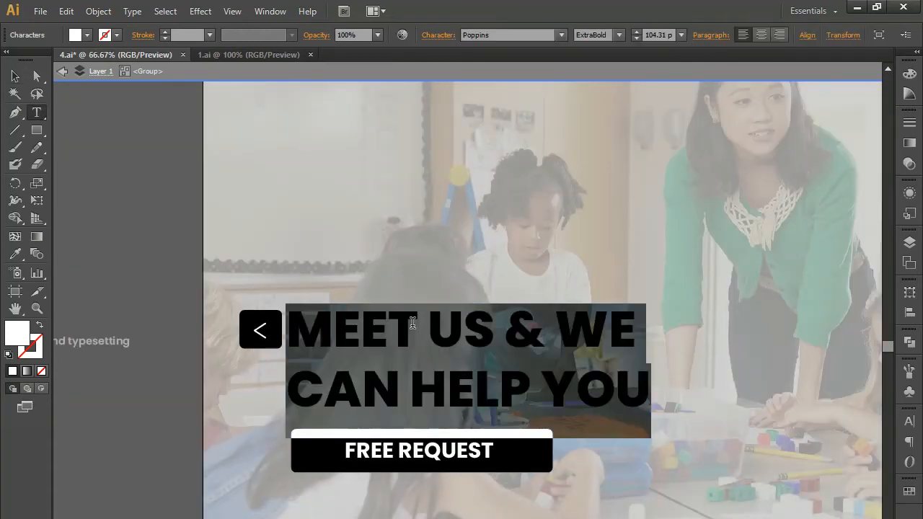
pyautogui.write('TH')
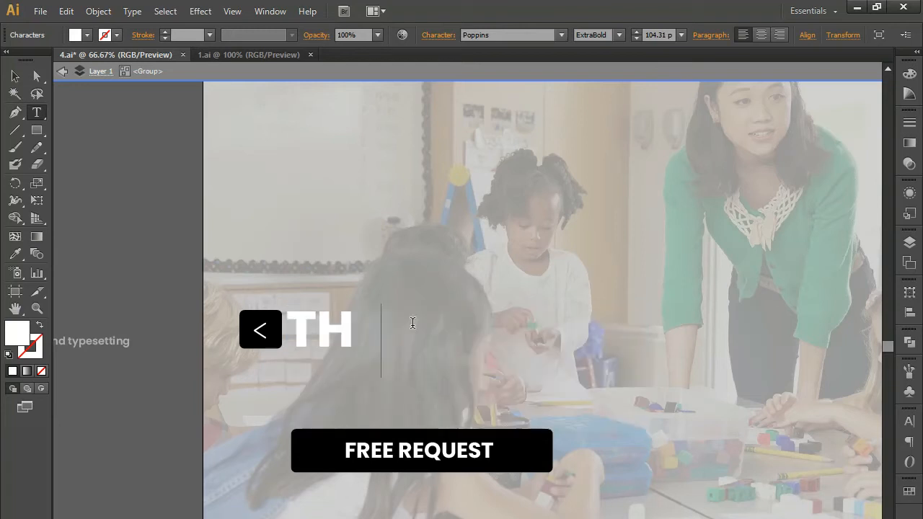
pyautogui.write('E BEST THEME')
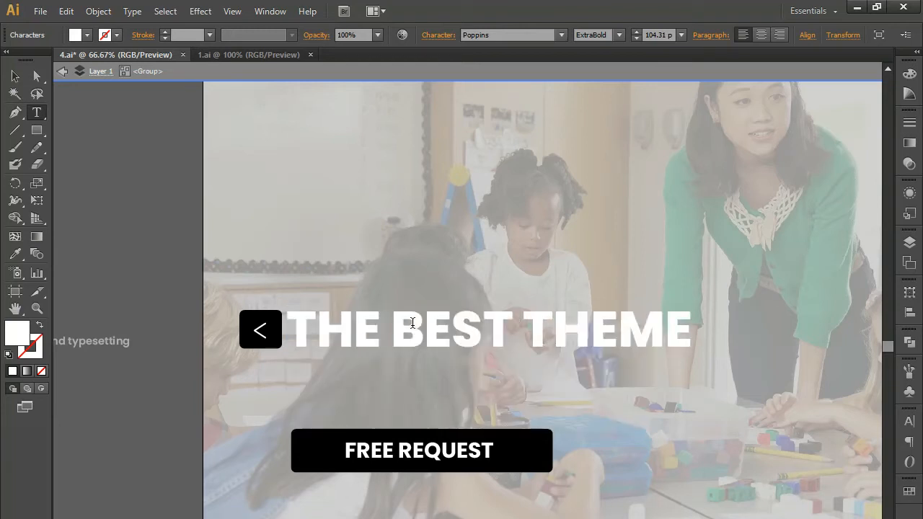
pyautogui.write(' FOR')
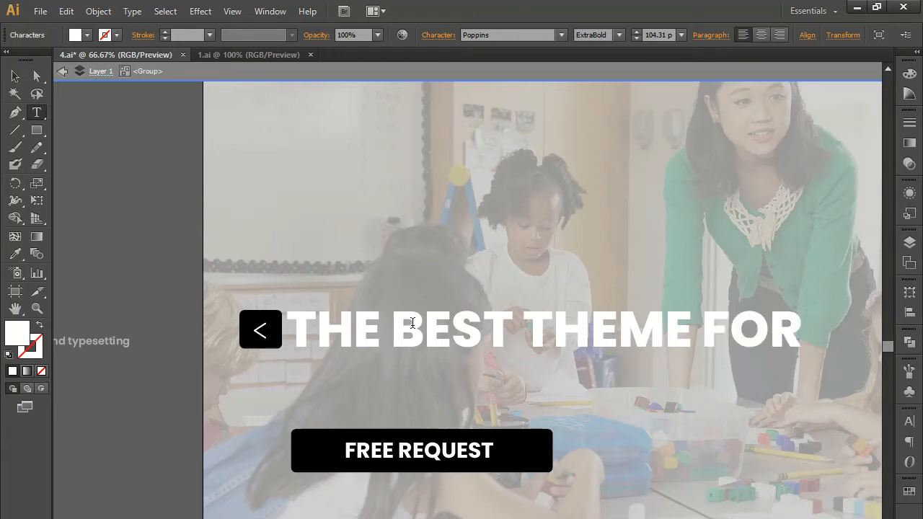
pyautogui.write(' EDUCA')
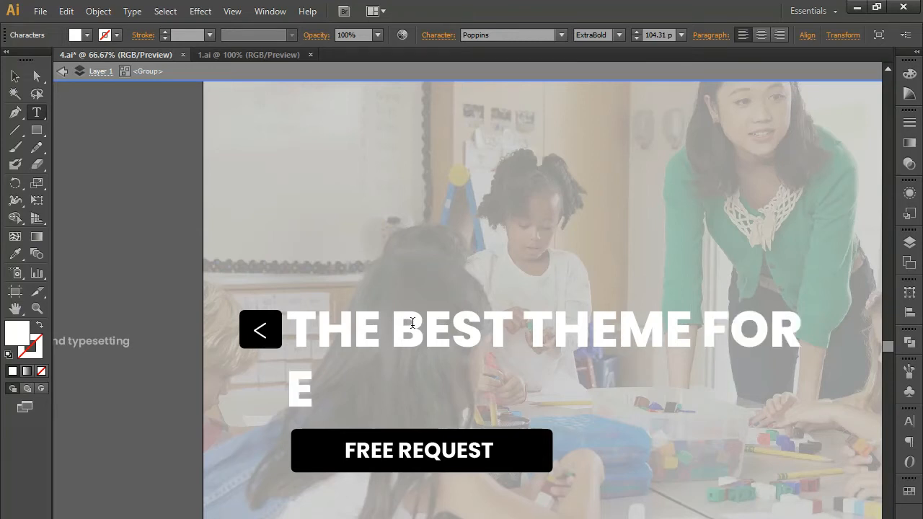
pyautogui.write('TION')
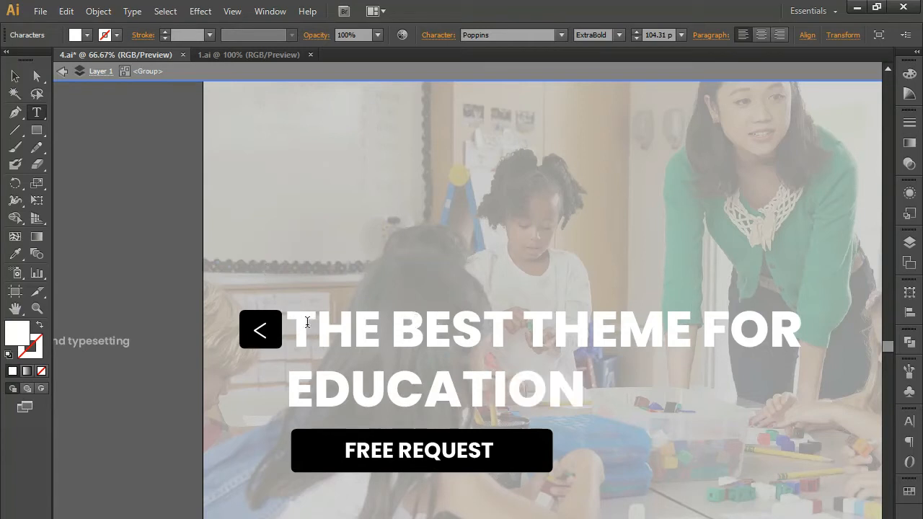
# Step: Reduce the font size of the headline's first line, "THE BEST THEME FOR", to 85 pt
pyautogui.moveTo(292, 314); pyautogui.dragTo(401, 316)
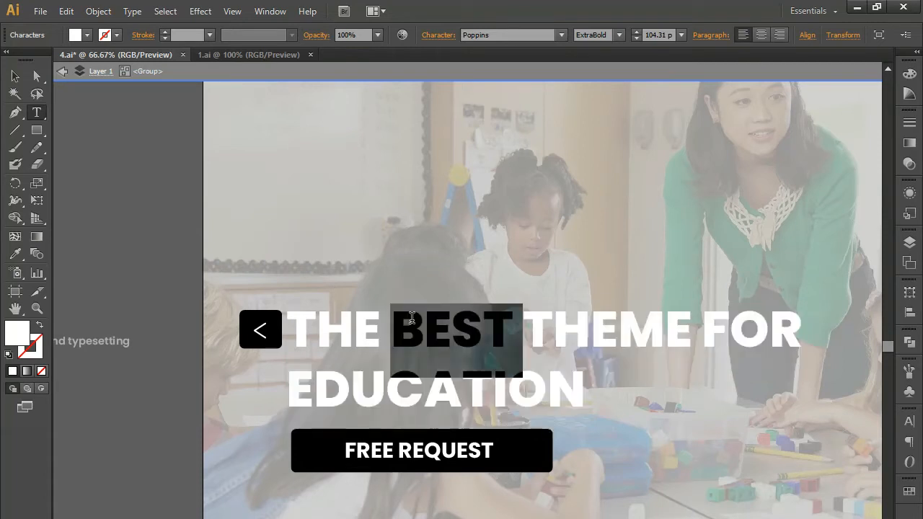
pyautogui.tripleClick(406, 326)
pyautogui.click(656, 36)
pyautogui.scroll(-20, 655, 36)
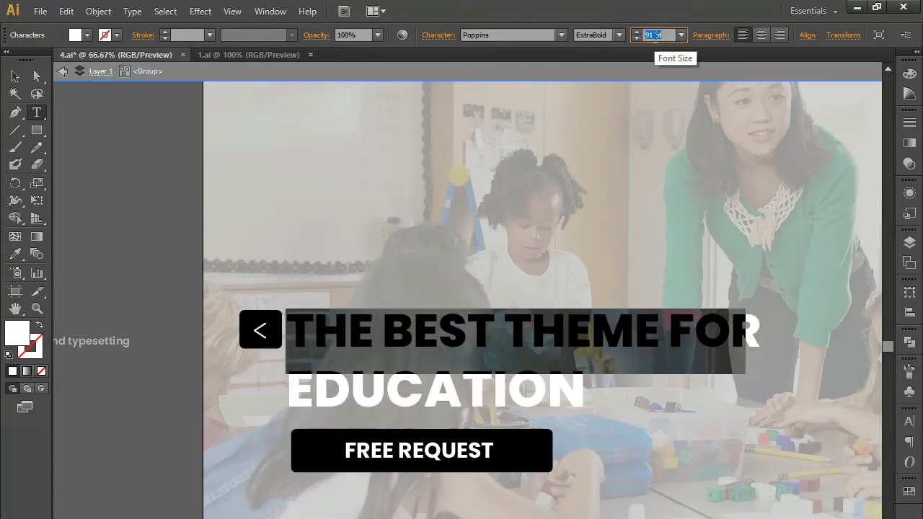
# Step: Enlarge the word "EDUCATION" in the headline's second line to 140 pt
pyautogui.moveTo(290, 391); pyautogui.dragTo(601, 370)
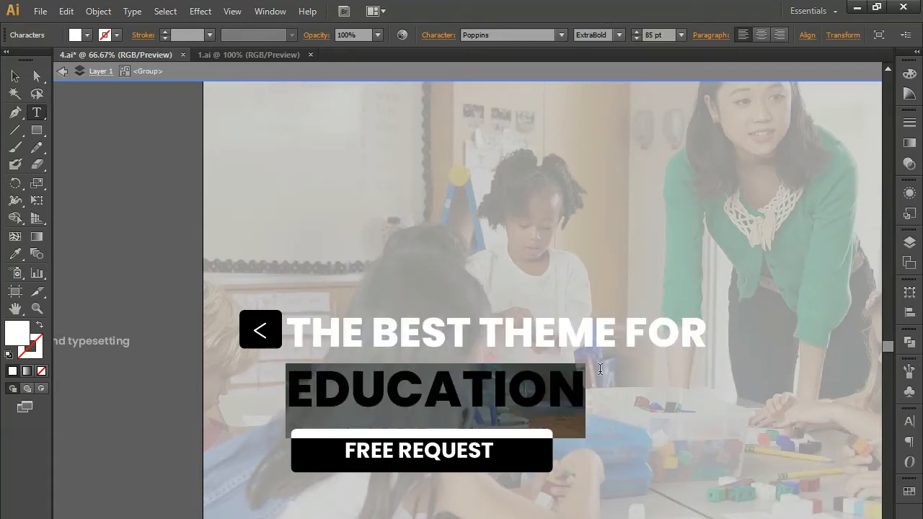
pyautogui.click(654, 36)
pyautogui.scroll(20, 654, 36)
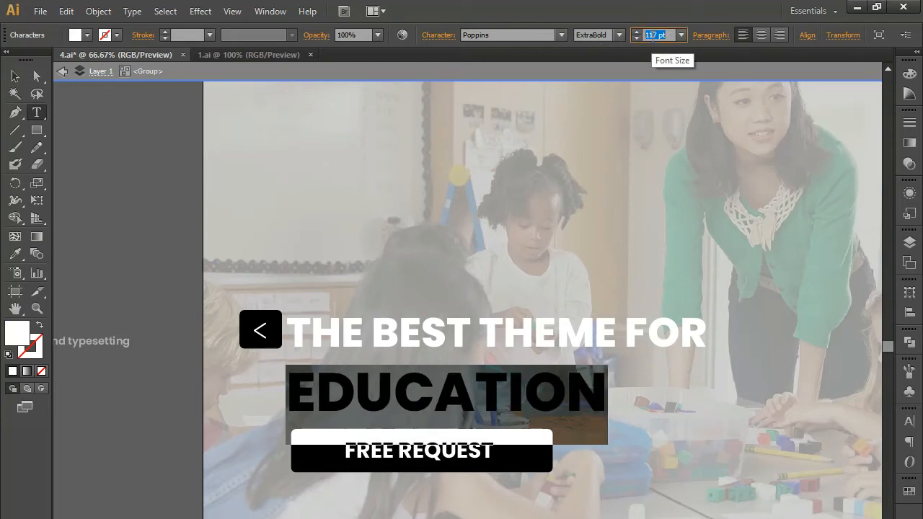
pyautogui.scroll(16, 653, 36)
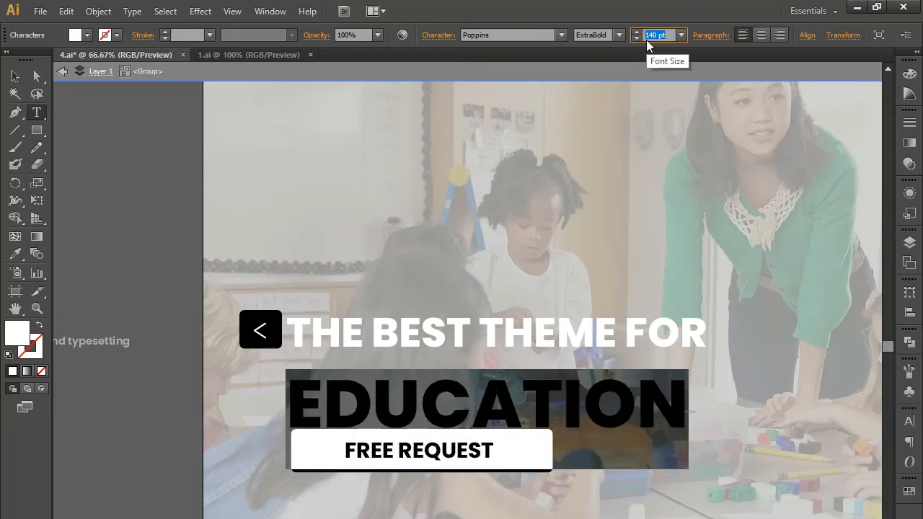
# Step: Move the headline text up so that "EDUCATION" has some space above the FREE REQUEST button
pyautogui.click(14, 77)
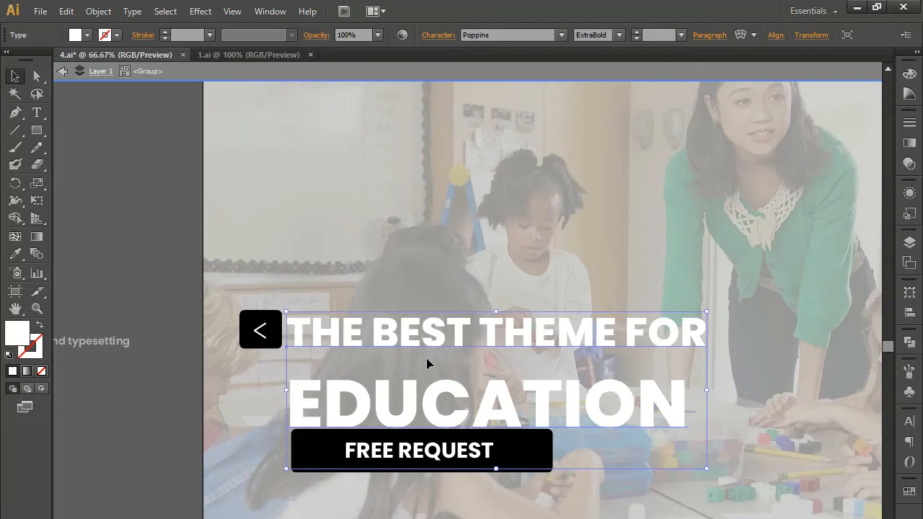
pyautogui.hotkey('shift', 'Up')
pyautogui.hotkey('shift', 'Up')
pyautogui.hotkey('shift', 'Up')
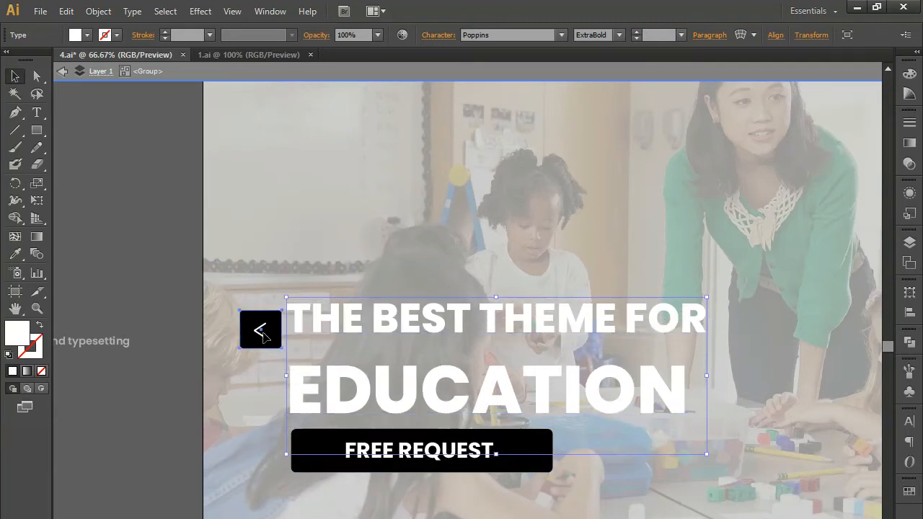
# Step: Delete the black square and its white arrow beside the hero headline
pyautogui.click(261, 333)
pyautogui.press('Delete')
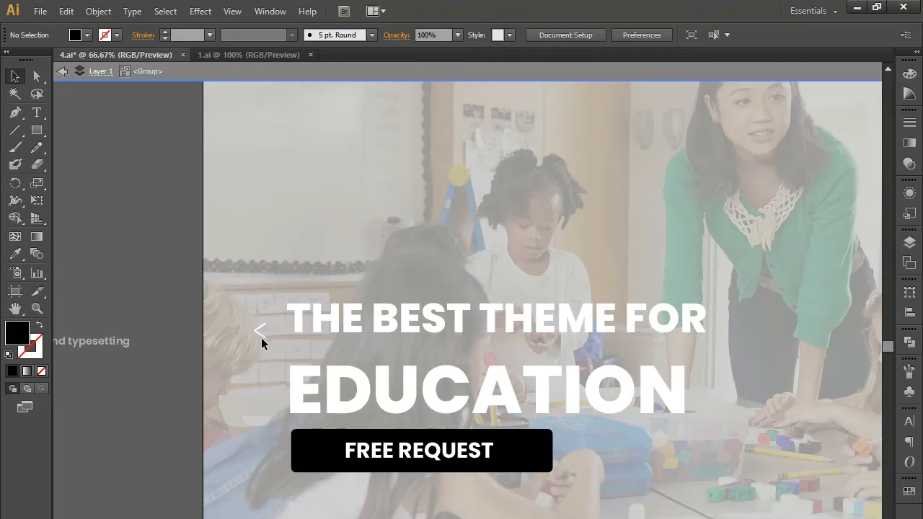
pyautogui.click(262, 336)
pyautogui.press('Delete')
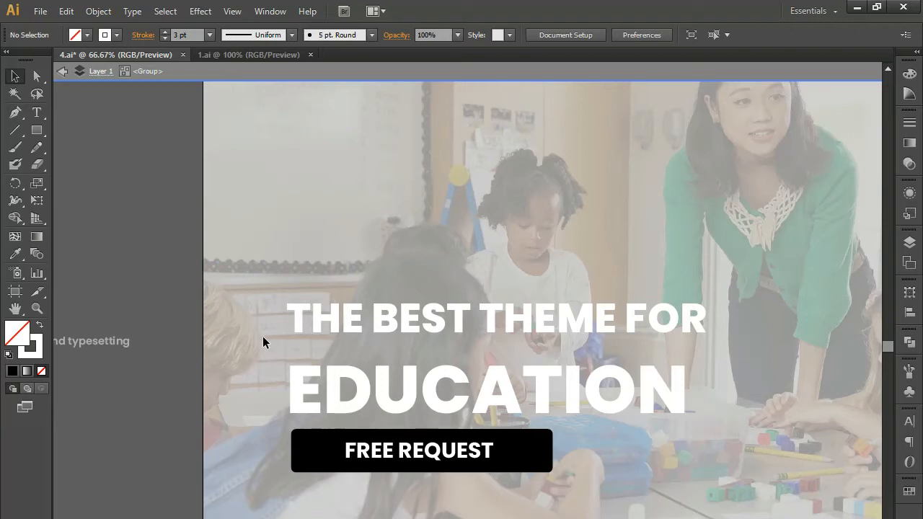
# Step: Reduce the line spacing of the two-line hero headline to 140 pt
pyautogui.click(355, 368)
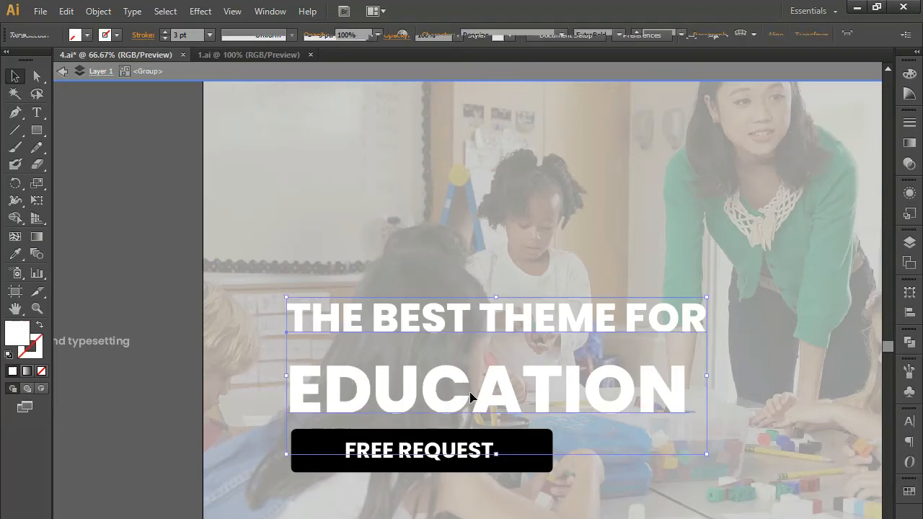
pyautogui.click(910, 421)
pyautogui.click(854, 472)
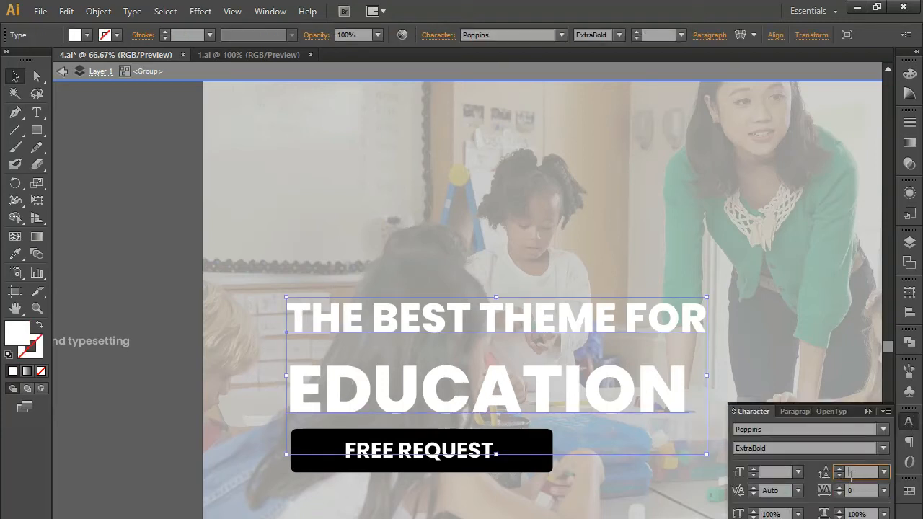
pyautogui.scroll(-20, 851, 476)
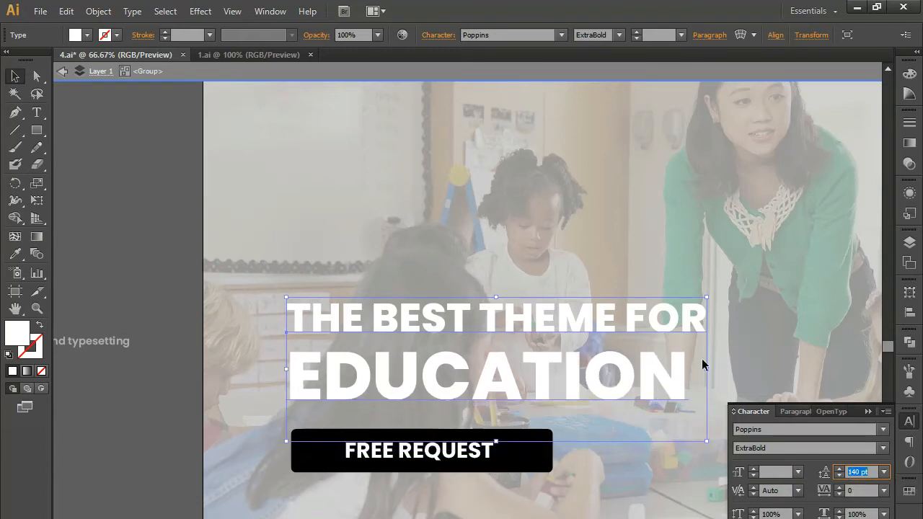
# Step: Reduce the font size of the headline's first line, "THE BEST THEME FOR", to 71 pt
pyautogui.tripleClick(623, 330)
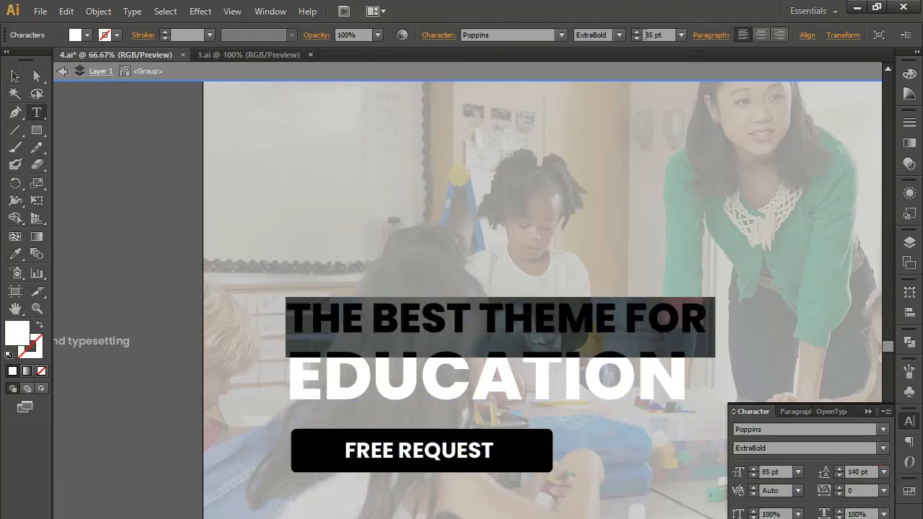
pyautogui.click(651, 35)
pyautogui.scroll(-14, 651, 35)
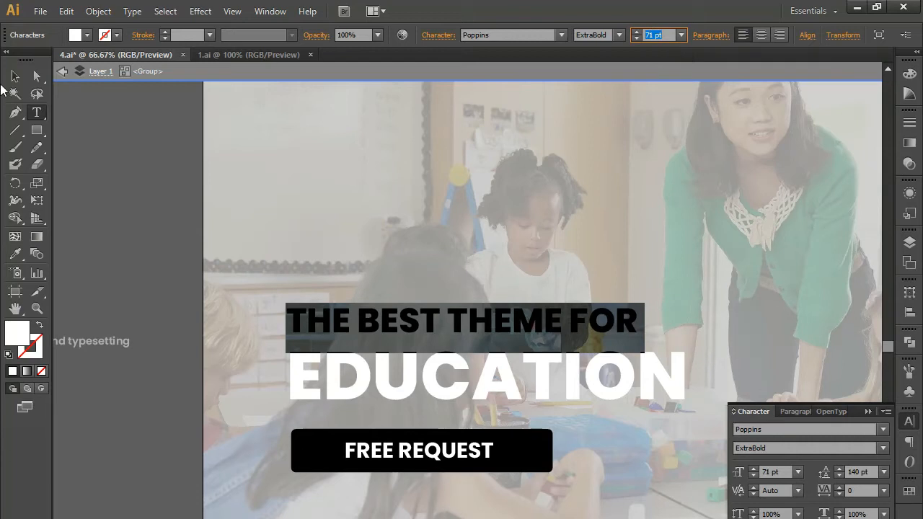
pyautogui.click(16, 76)
pyautogui.click(383, 488)
# Step: Replace the hero button's label "FREE REQUEST" with "BUY NOW"
pyautogui.click(468, 452)
pyautogui.tripleClick(466, 450)
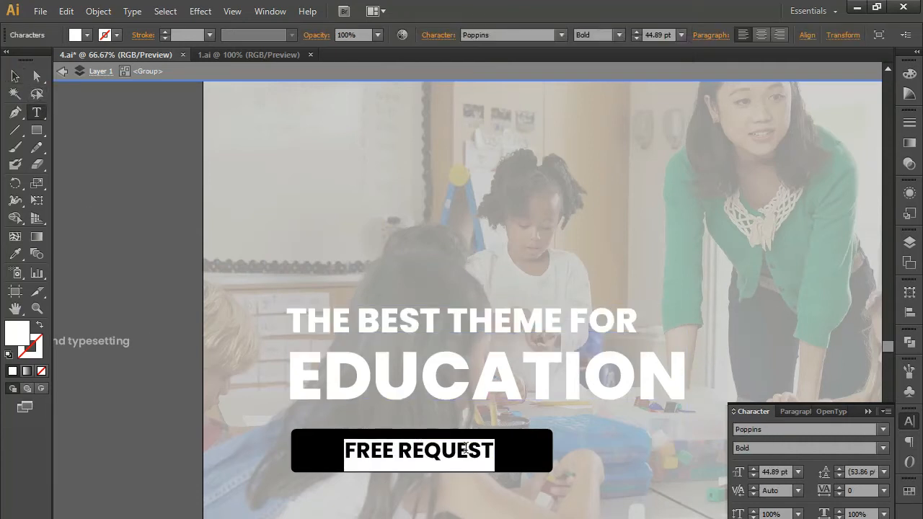
pyautogui.write('B')
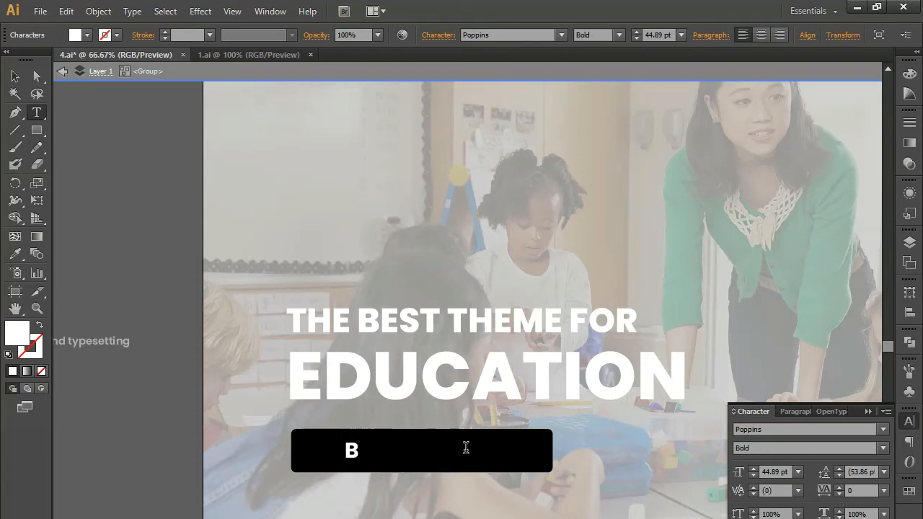
pyautogui.write('UY NOI')
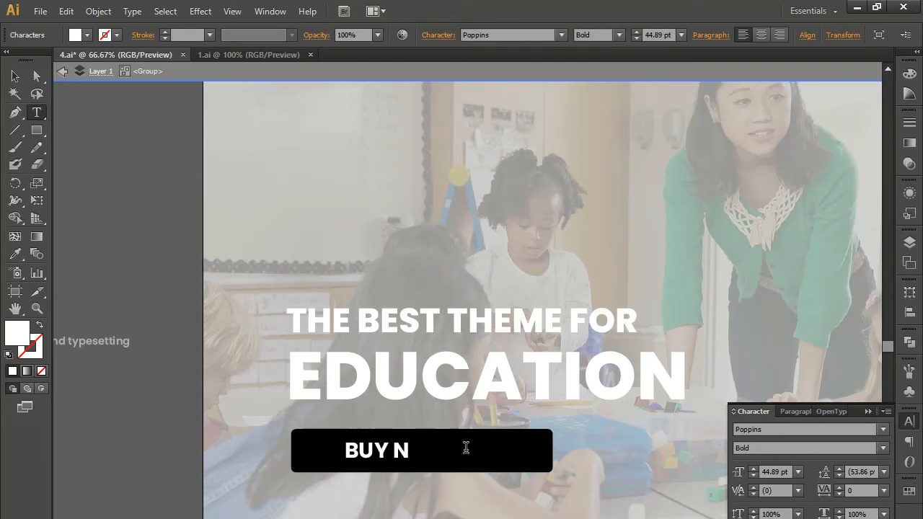
pyautogui.press('BackSpace')
pyautogui.write('W')
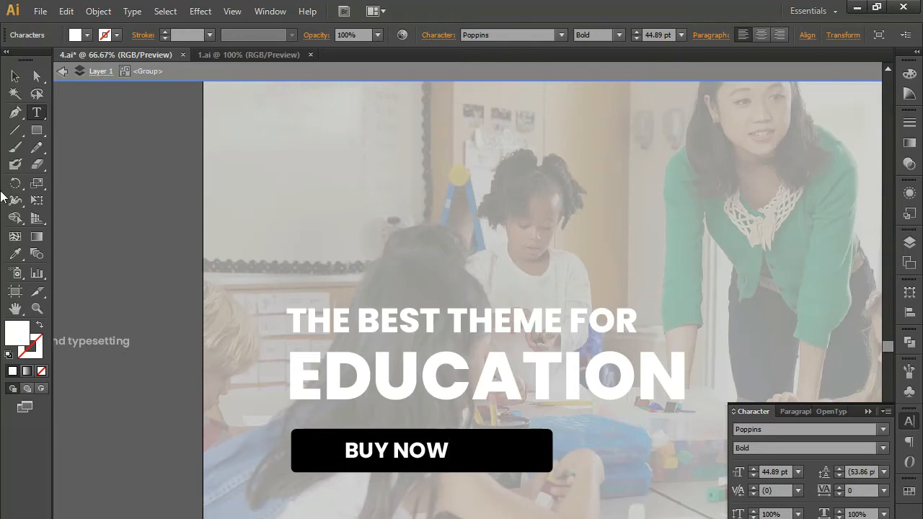
pyautogui.click(15, 76)
# Step: Narrow the black hero button to fit its shorter label, centre "BUY NOW" inside it, and leave the group's isolation mode
pyautogui.moveTo(398, 462)
pyautogui.mouseDown()
pyautogui.moveTo(364, 458)
pyautogui.moveTo(401, 459)
pyautogui.mouseUp()
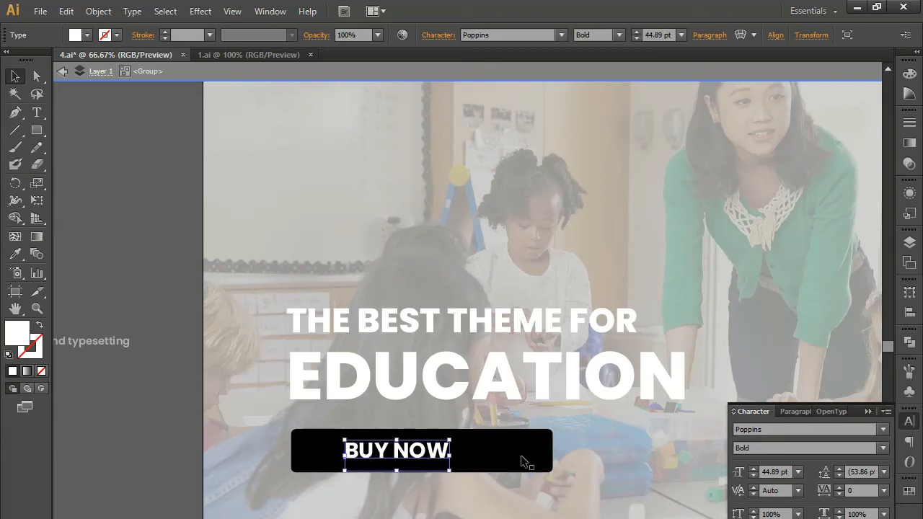
pyautogui.click(546, 458)
pyautogui.moveTo(555, 452); pyautogui.dragTo(435, 450)
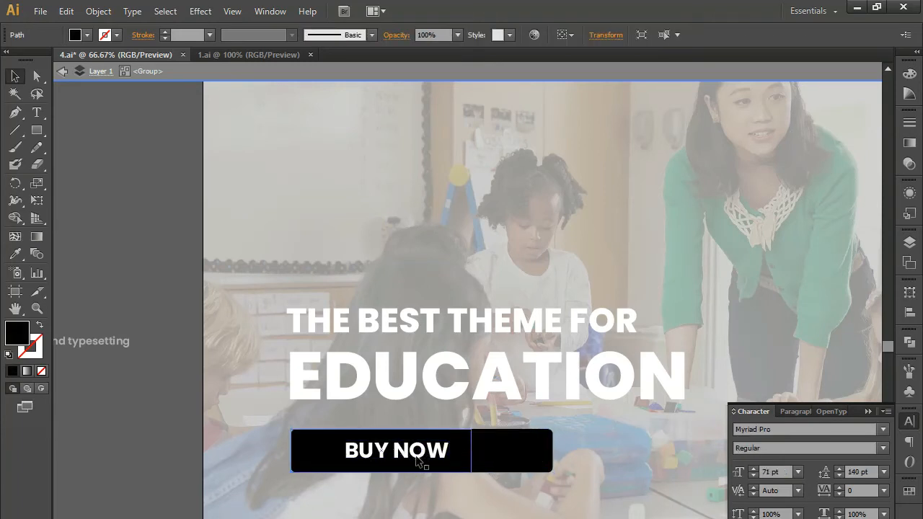
pyautogui.click(420, 457)
pyautogui.moveTo(421, 457); pyautogui.dragTo(405, 461)
pyautogui.click(464, 467)
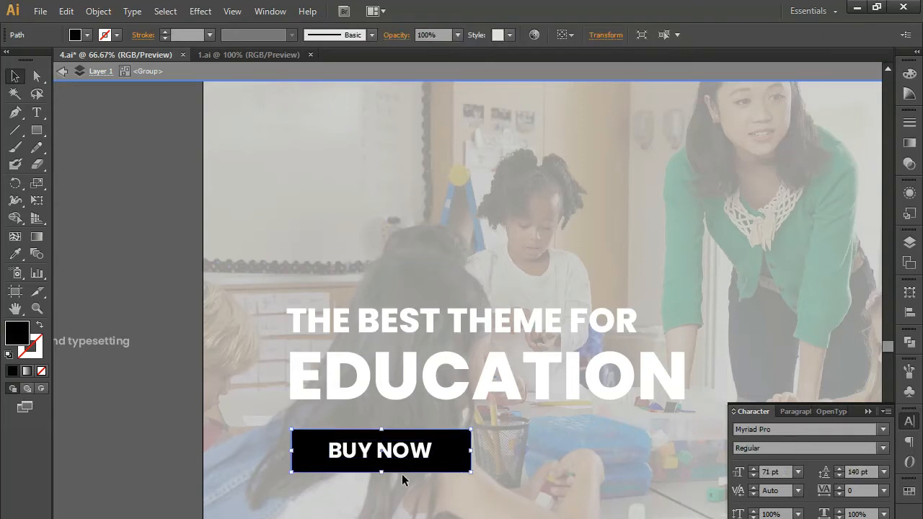
pyautogui.moveTo(469, 451); pyautogui.dragTo(459, 452)
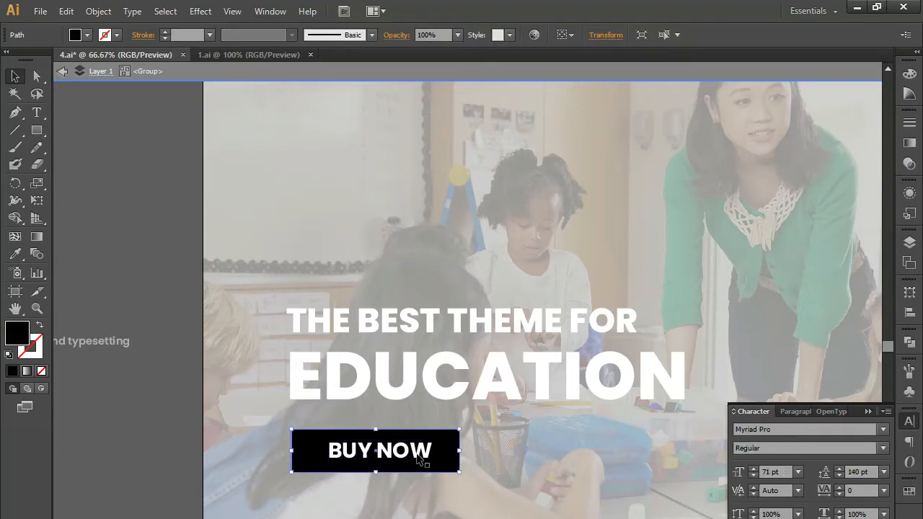
pyautogui.click(420, 459)
pyautogui.doubleClick(125, 433)
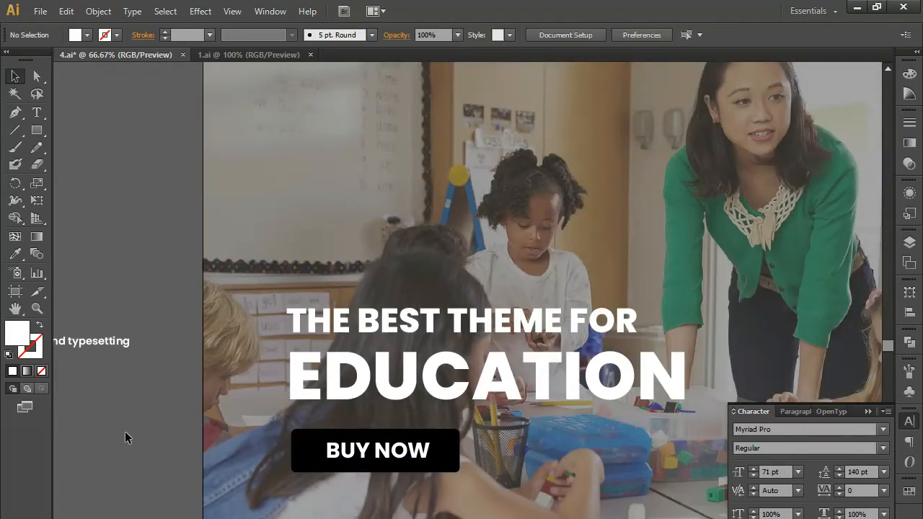
# Step: Recolour the BUY NOW button's background with the blue sampled from the book logo
pyautogui.click(289, 429)
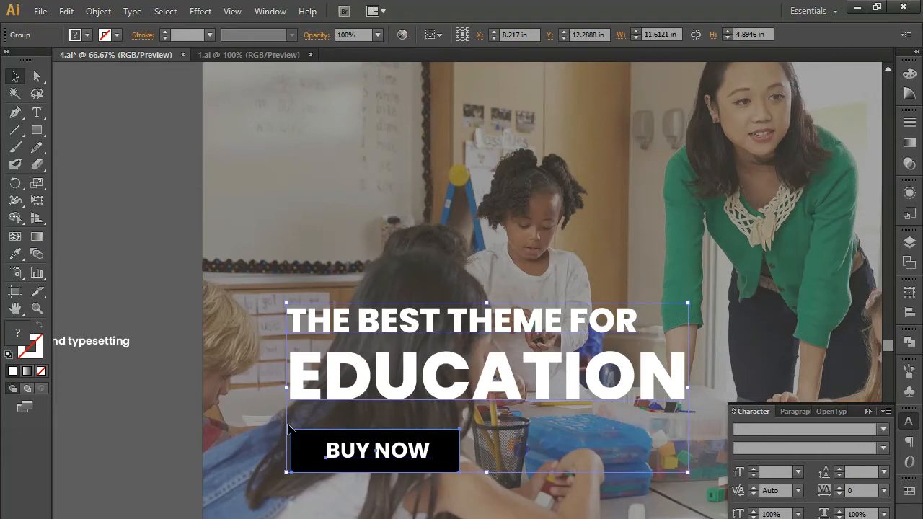
pyautogui.click(149, 331)
pyautogui.press('a')
pyautogui.click(298, 445)
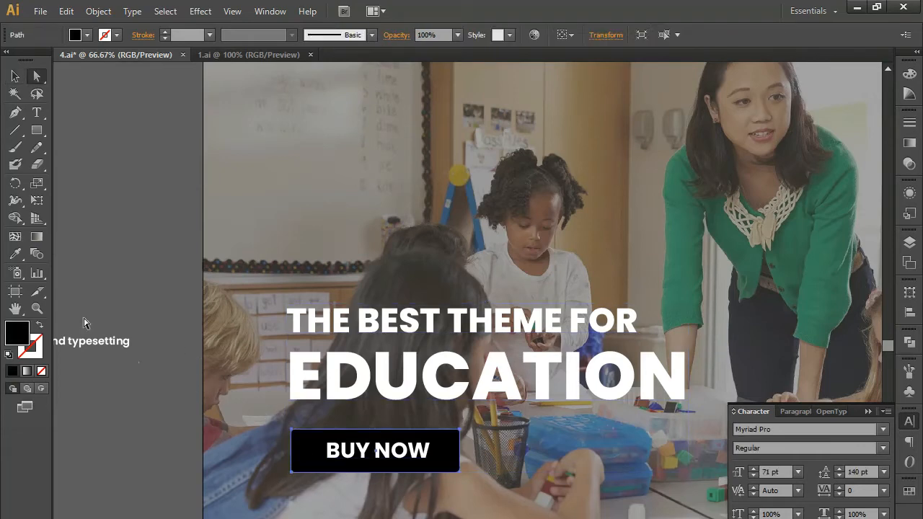
pyautogui.click(15, 253)
pyautogui.scroll(3, 122, 257)
pyautogui.click(276, 111)
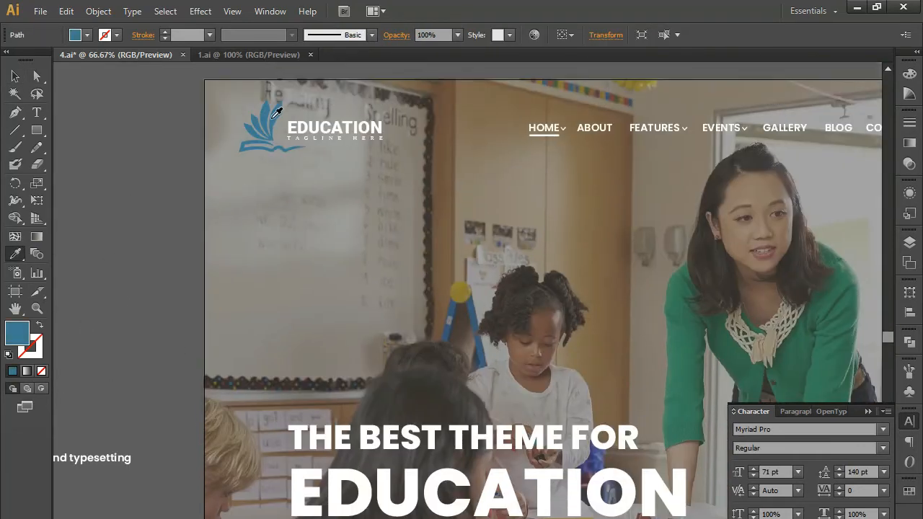
pyautogui.click(16, 76)
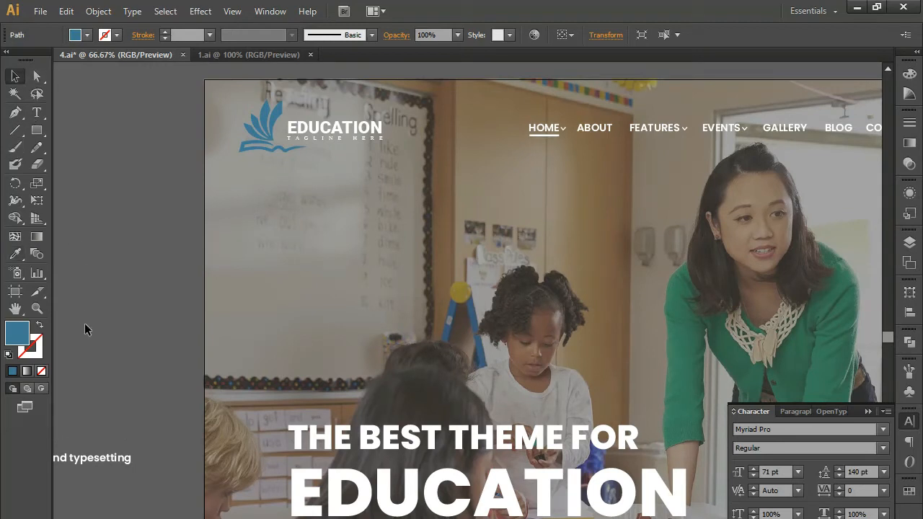
pyautogui.click(124, 338)
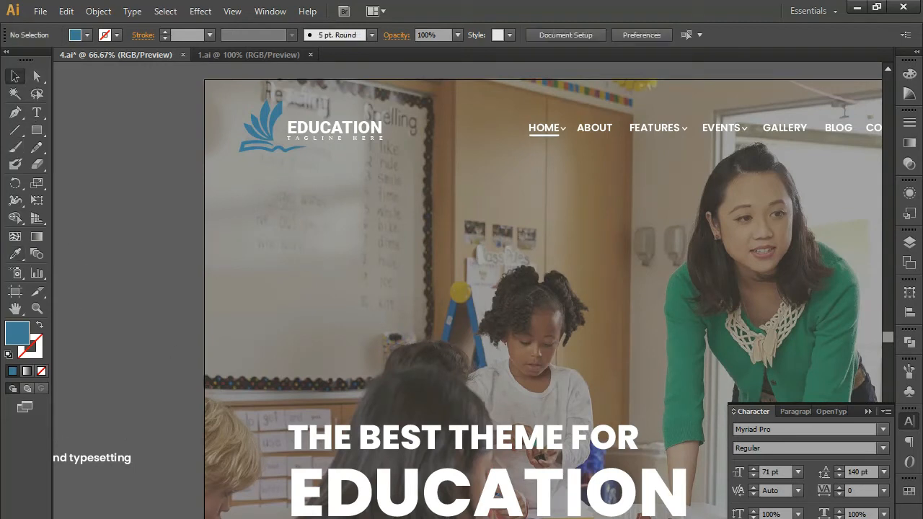
# Step: Nudge the hero headline and button group up slightly to a Y position of 12.0111 in
pyautogui.click(487, 494)
pyautogui.hotkey('shift', 'Up')
pyautogui.hotkey('shift', 'Up')
pyautogui.hotkey('ctrl', '-')
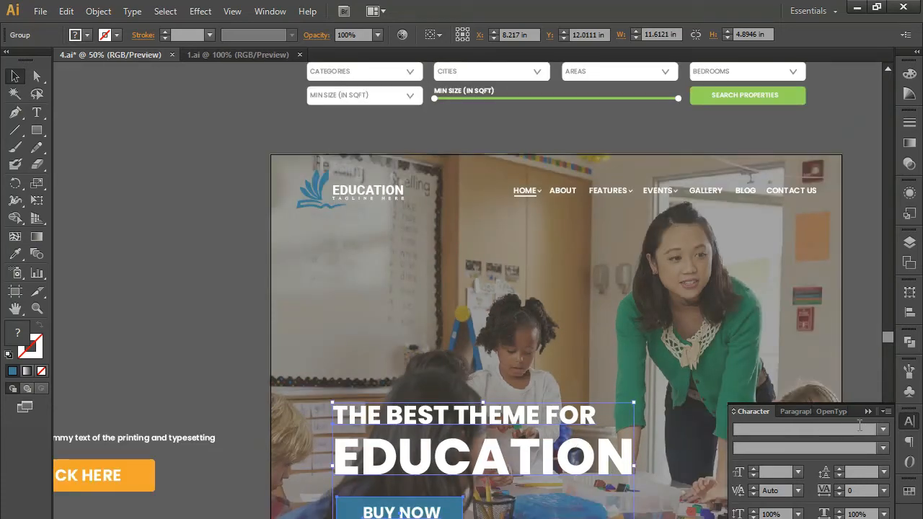
pyautogui.moveTo(696, 472); pyautogui.dragTo(613, 410)
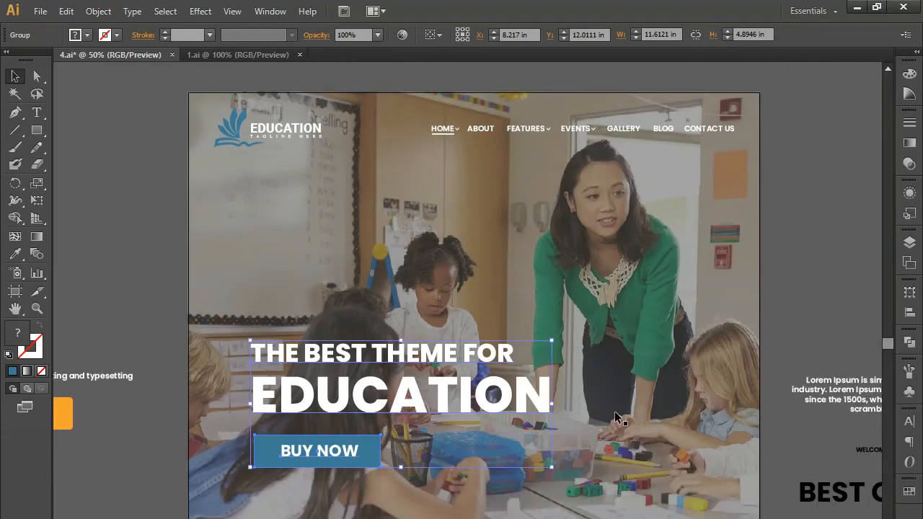
pyautogui.click(593, 463)
# Step: Delete the three client statistics and their vertical divider lines from the white panel below the hero photo
pyautogui.scroll(-5, 432, 497)
pyautogui.click(375, 511)
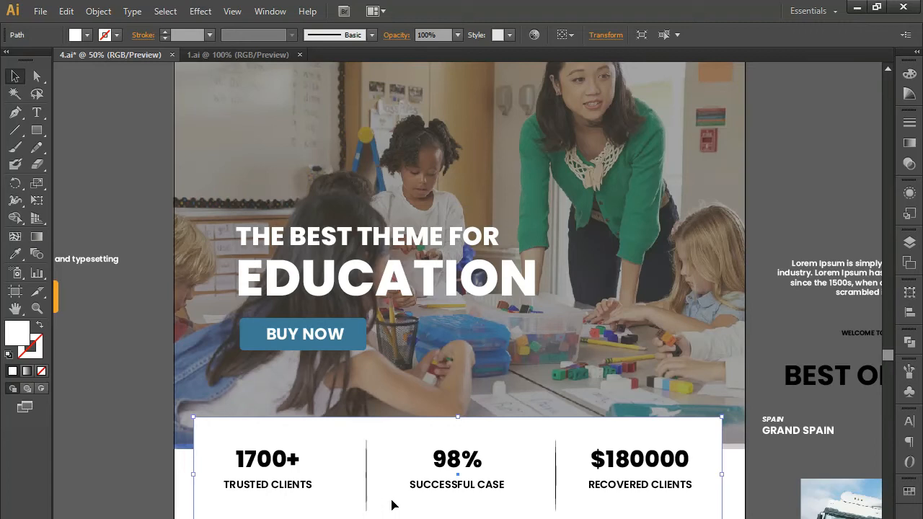
pyautogui.click(247, 488)
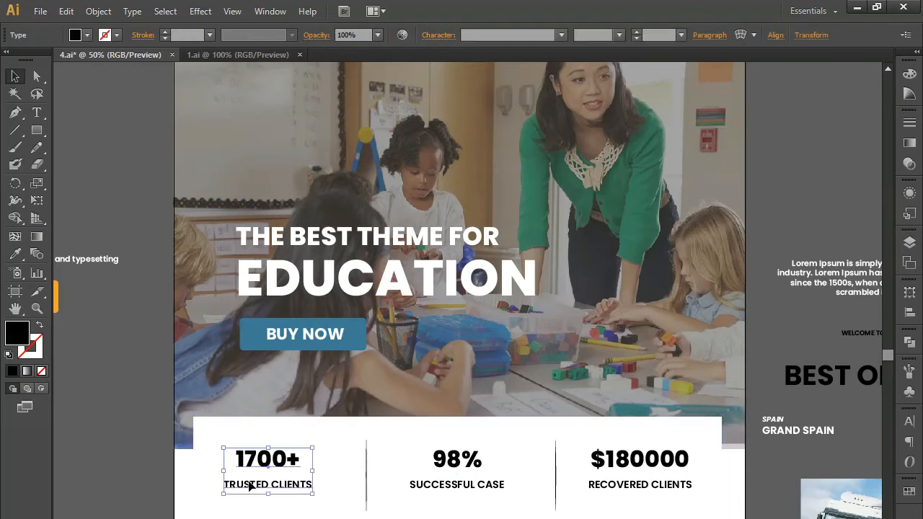
pyautogui.keyDown('shift'); pyautogui.click(462, 468); pyautogui.keyUp('shift')
pyautogui.keyDown('shift'); pyautogui.click(626, 485); pyautogui.keyUp('shift')
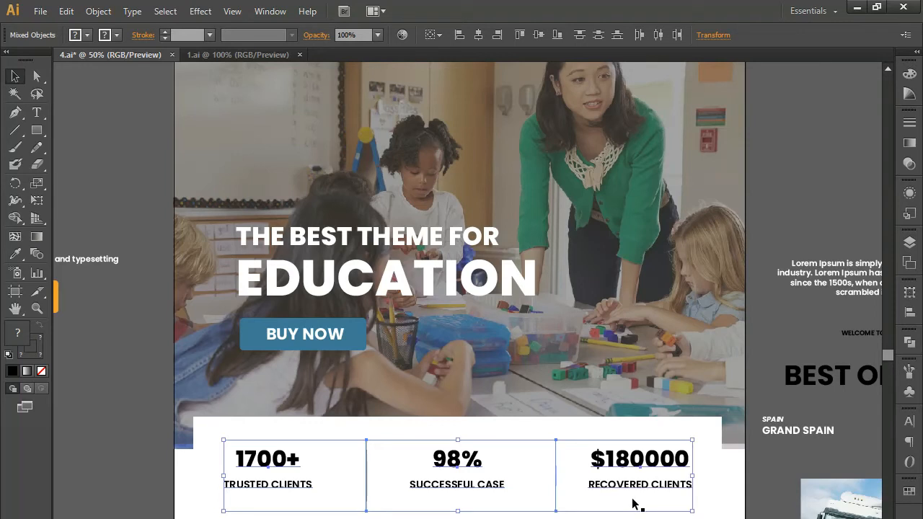
pyautogui.press('Delete')
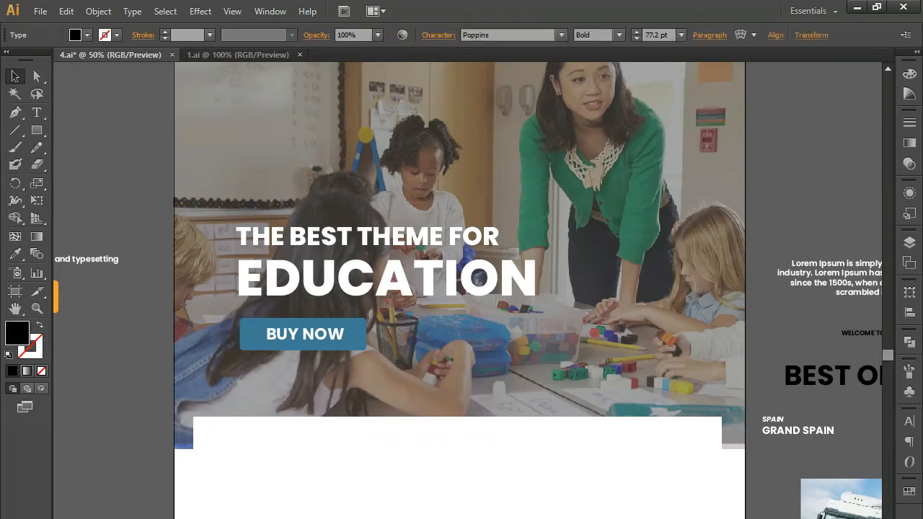
# Step: Move the empty white panel up over the lower part of the hero photo and place it behind the headline group
pyautogui.click(534, 478)
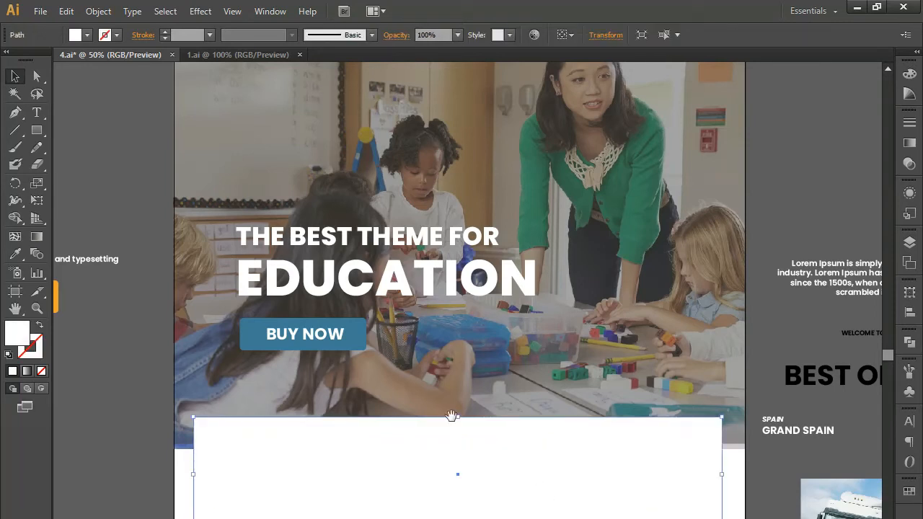
pyautogui.scroll(3, 452, 413)
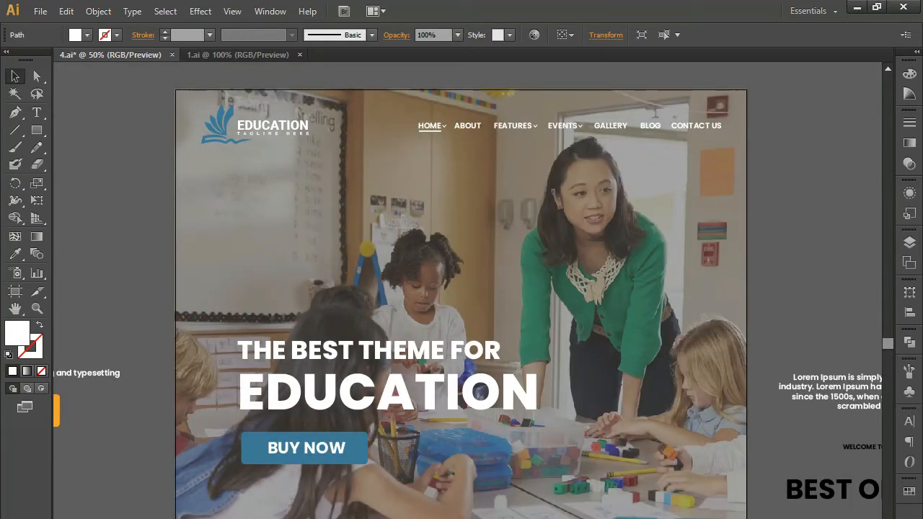
pyautogui.moveTo(465, 518); pyautogui.dragTo(466, 486)
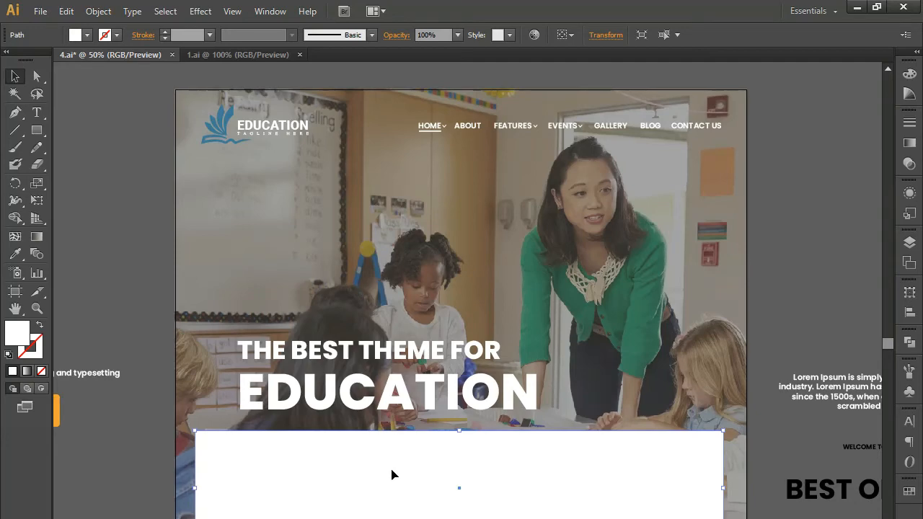
pyautogui.hotkey('ctrl', 'x')
pyautogui.click(312, 454)
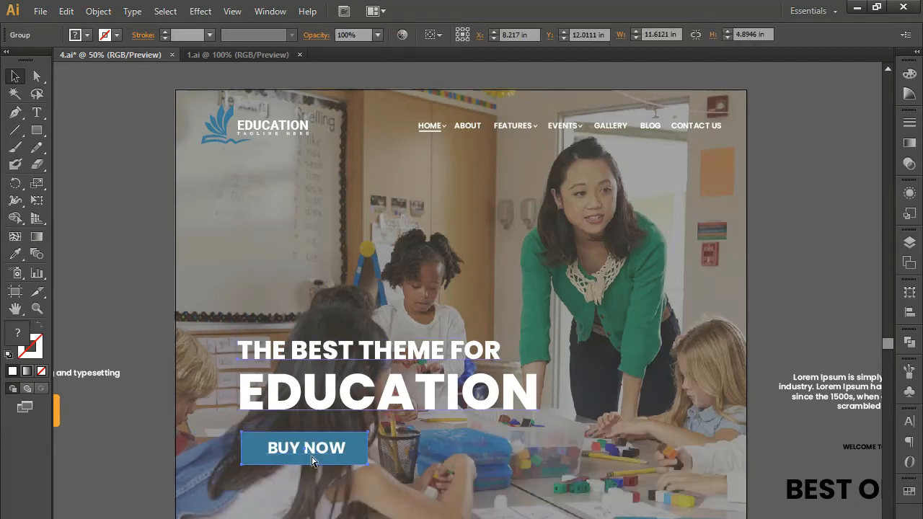
pyautogui.hotkey('ctrl', 'b')
# Step: Move the headline and button group above the white panel near its left edge, and nudge the logo slightly left
pyautogui.moveTo(312, 456); pyautogui.dragTo(324, 404)
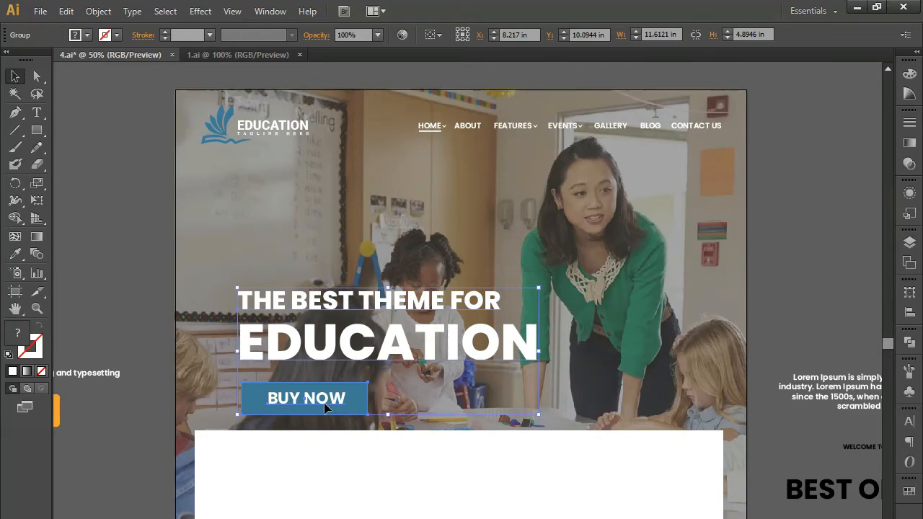
pyautogui.moveTo(326, 394); pyautogui.dragTo(282, 393)
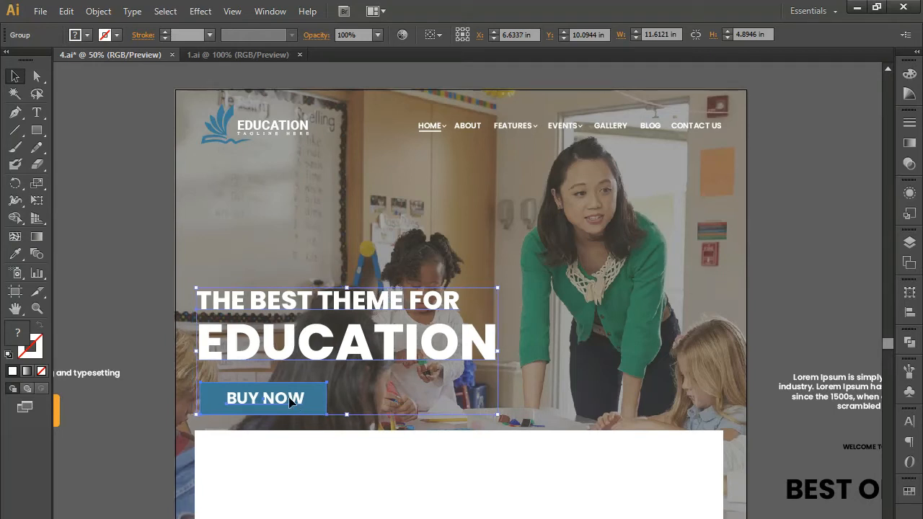
pyautogui.click(253, 129)
pyautogui.press('Left')
pyautogui.press('Left')
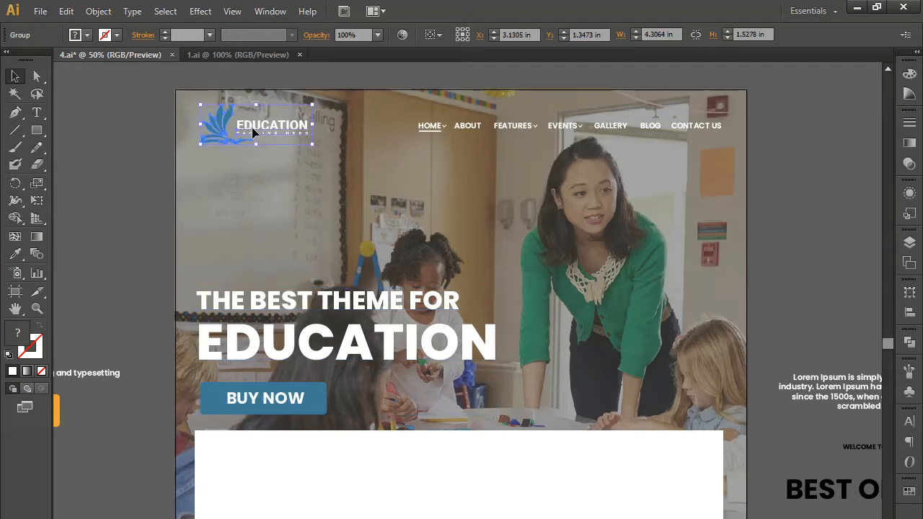
# Step: Widen the white panel slightly to the right and nudge the headline group left to line up with the panel's left edge
pyautogui.click(700, 471)
pyautogui.moveTo(723, 489); pyautogui.dragTo(725, 489)
pyautogui.click(221, 397)
pyautogui.press('Left')
pyautogui.press('Left')
pyautogui.press('Left')
pyautogui.press('Left')
pyautogui.press('Left')
pyautogui.press('Left')
pyautogui.press('Left')
pyautogui.press('Left')
pyautogui.press('Left')
pyautogui.press('Left')
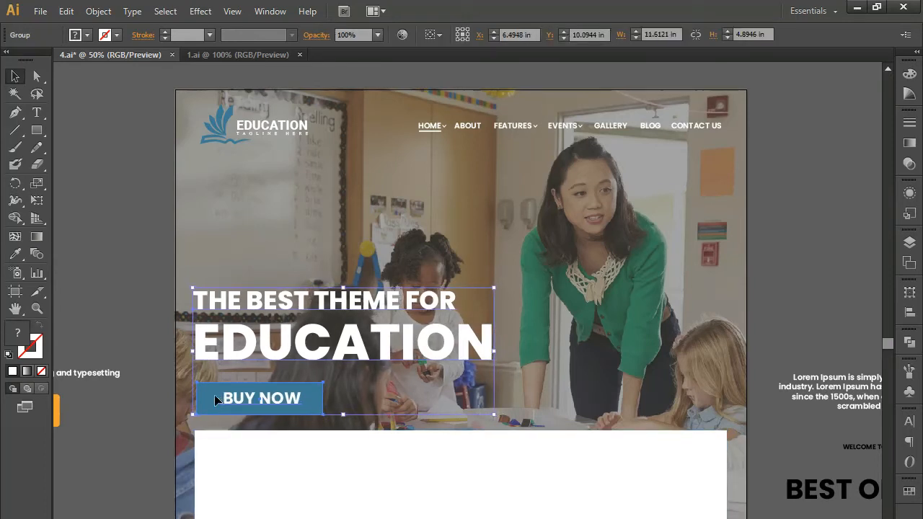
# Step: Nudge the Education logo left to an X position of 3.0332 in, closer to the white panel's left edge
pyautogui.click(247, 139)
pyautogui.press('Left')
pyautogui.press('Left')
pyautogui.press('Left')
pyautogui.press('Left')
pyautogui.press('Left')
pyautogui.press('Left')
pyautogui.press('Left')
pyautogui.press('Left')
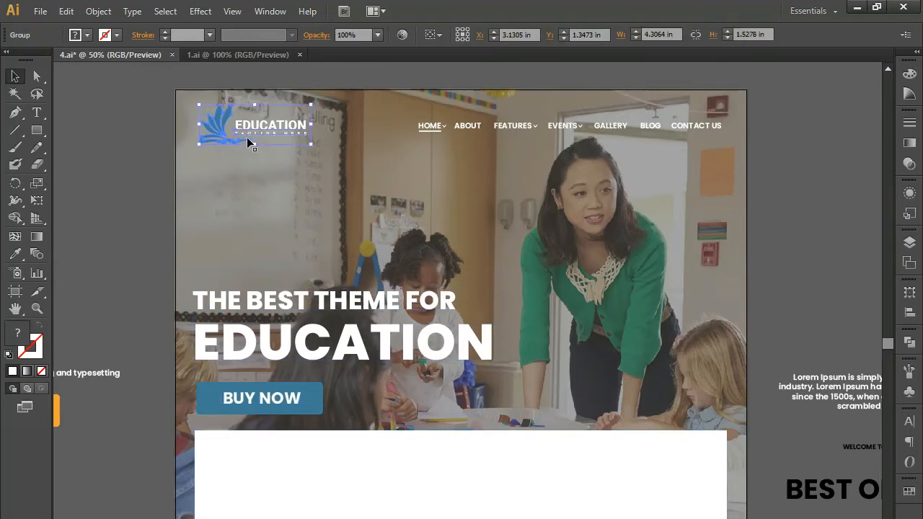
pyautogui.press('Left')
pyautogui.press('Left')
pyautogui.press('Left')
pyautogui.press('Left')
pyautogui.press('Left')
pyautogui.press('Left')
pyautogui.press('Left')
pyautogui.moveTo(381, 427); pyautogui.dragTo(354, 393)
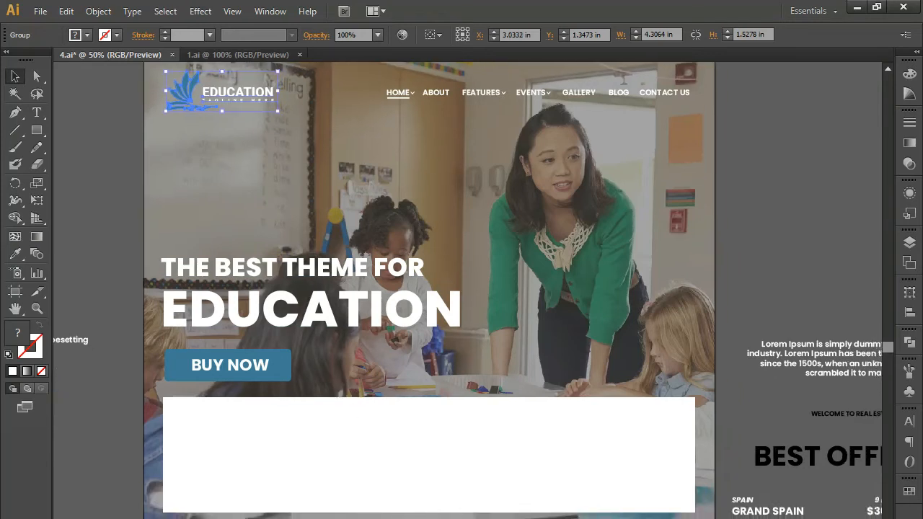
# Step: Narrow the empty white panel to about a third of the hero's width and lower its top edge for more space below BUY NOW
pyautogui.click(355, 390)
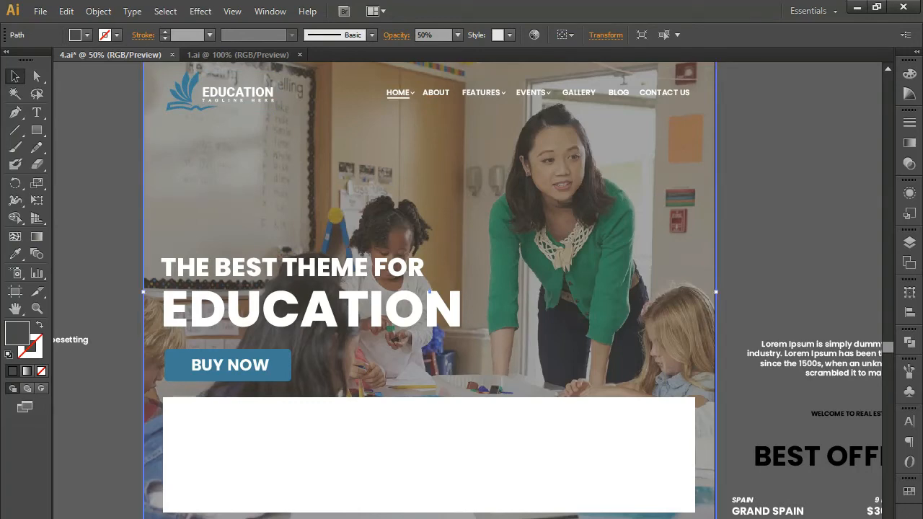
pyautogui.scroll(2, 429, 509)
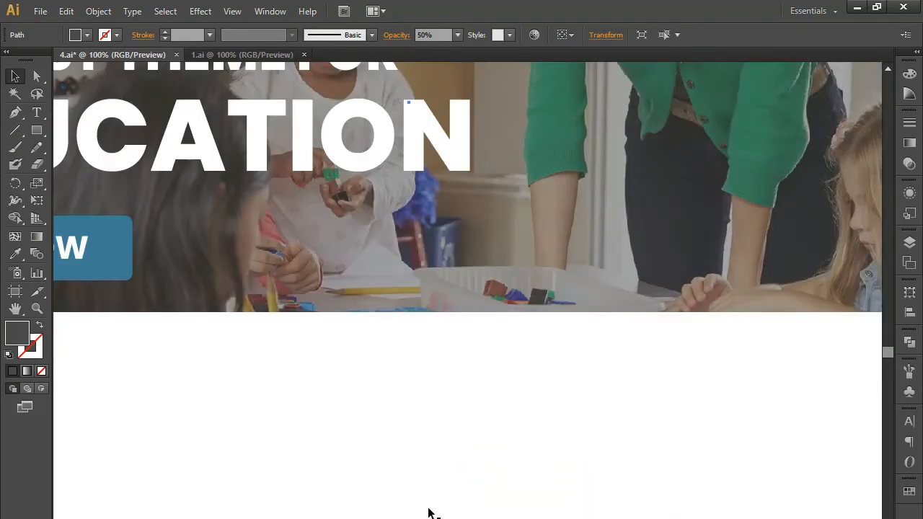
pyautogui.moveTo(442, 482); pyautogui.dragTo(584, 441)
pyautogui.hotkey('ctrl', 'shift', 'a')
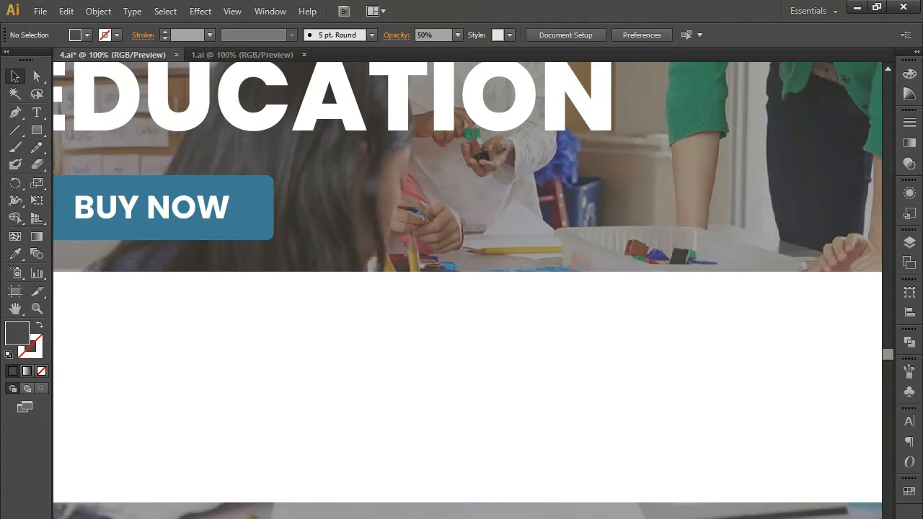
pyautogui.hotkey('ctrl', '-')
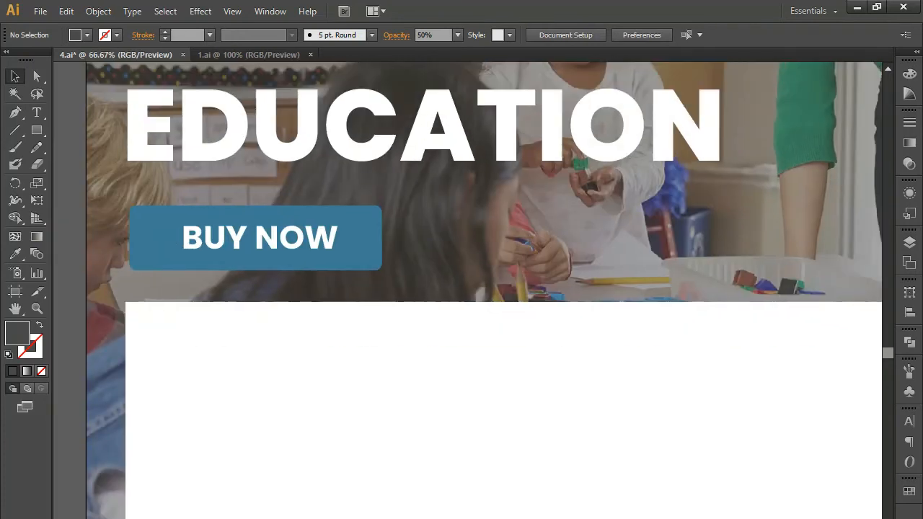
pyautogui.hotkey('ctrl', '-')
pyautogui.click(612, 490)
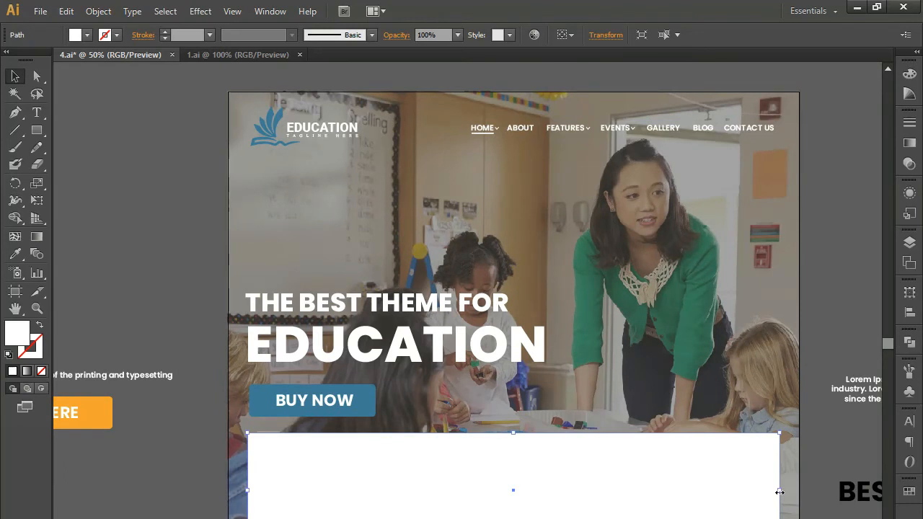
pyautogui.moveTo(780, 492); pyautogui.dragTo(455, 485)
pyautogui.moveTo(353, 433); pyautogui.dragTo(356, 457)
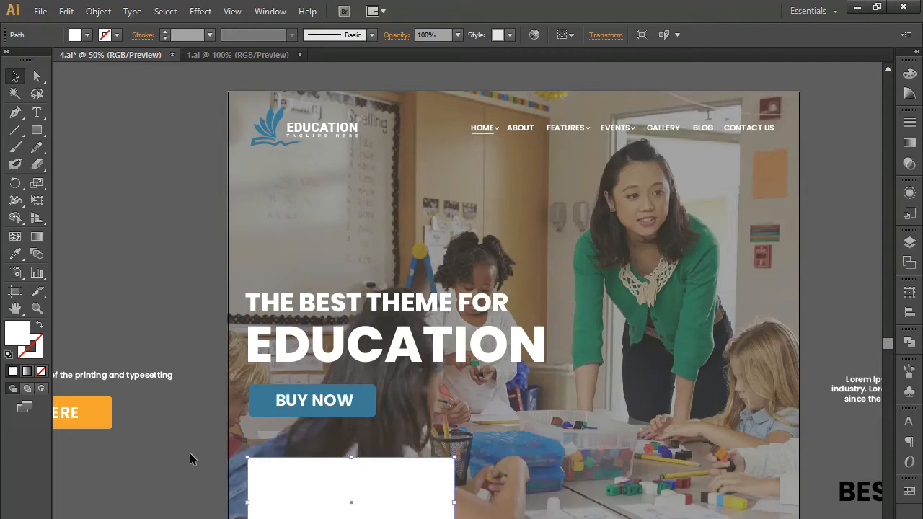
pyautogui.click(191, 460)
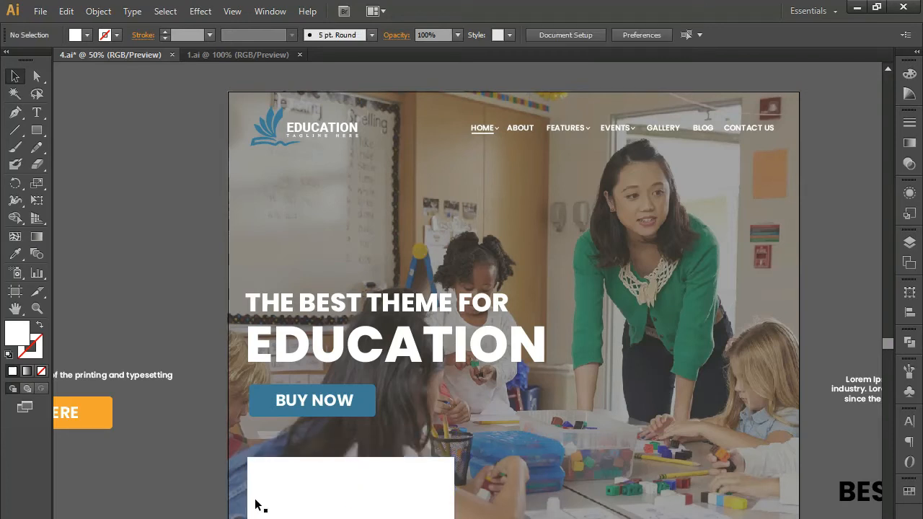
# Step: Recolour the narrowed white panel black with the Eyedropper and set its opacity to 70%
pyautogui.moveTo(264, 518); pyautogui.dragTo(313, 470)
pyautogui.hotkey('ctrl', '+')
pyautogui.click(317, 476)
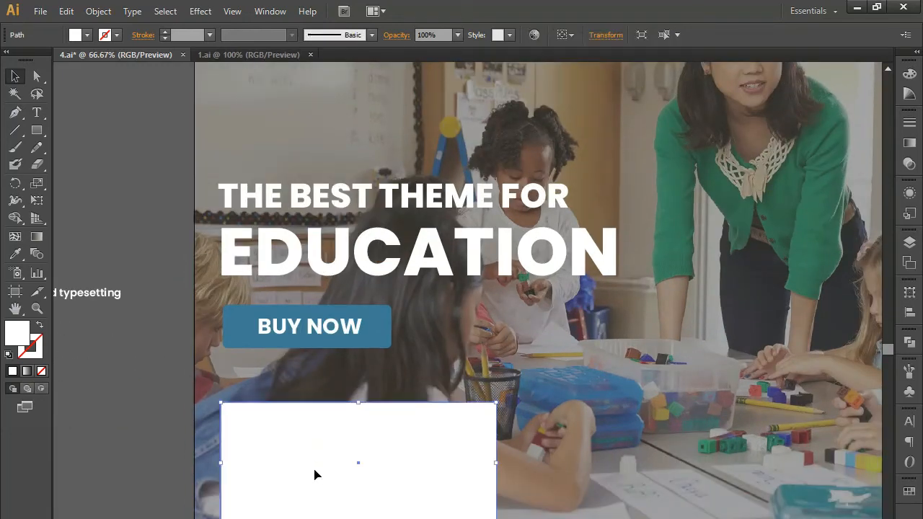
pyautogui.click(15, 254)
pyautogui.scroll(-3, 262, 350)
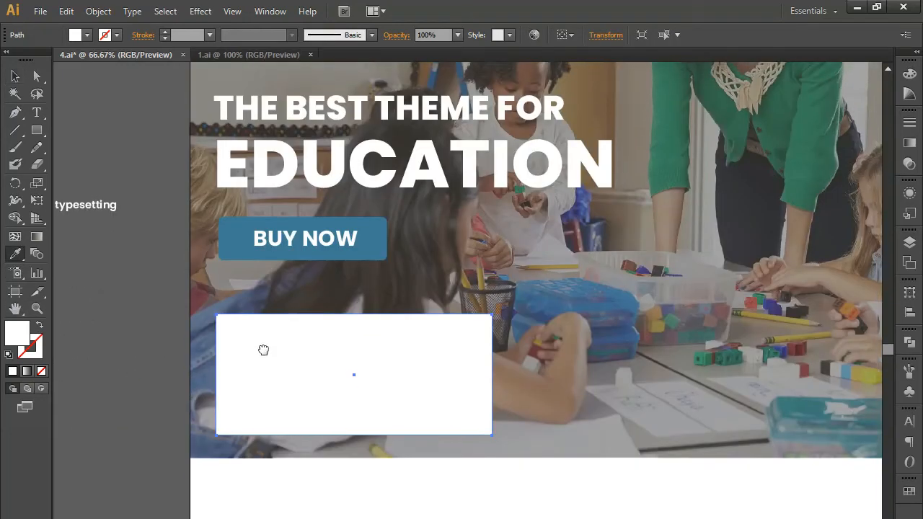
pyautogui.click(268, 381)
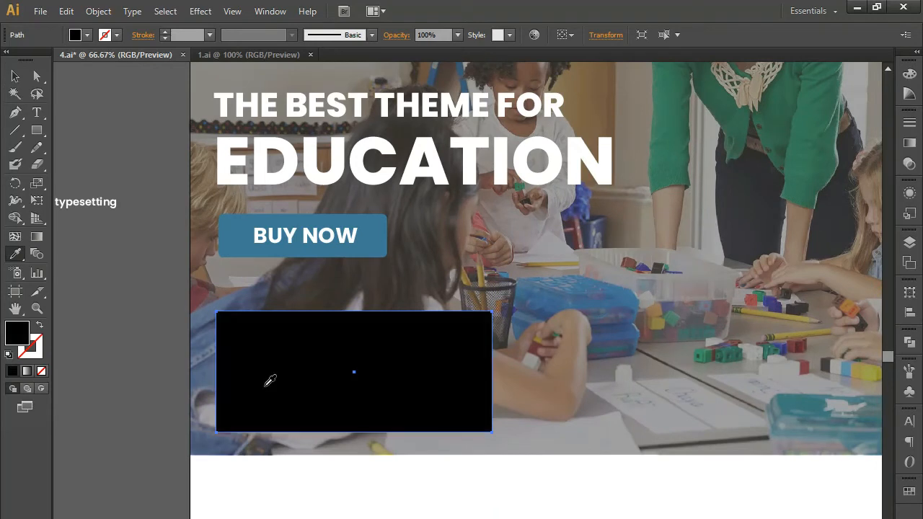
pyautogui.click(15, 77)
pyautogui.click(458, 35)
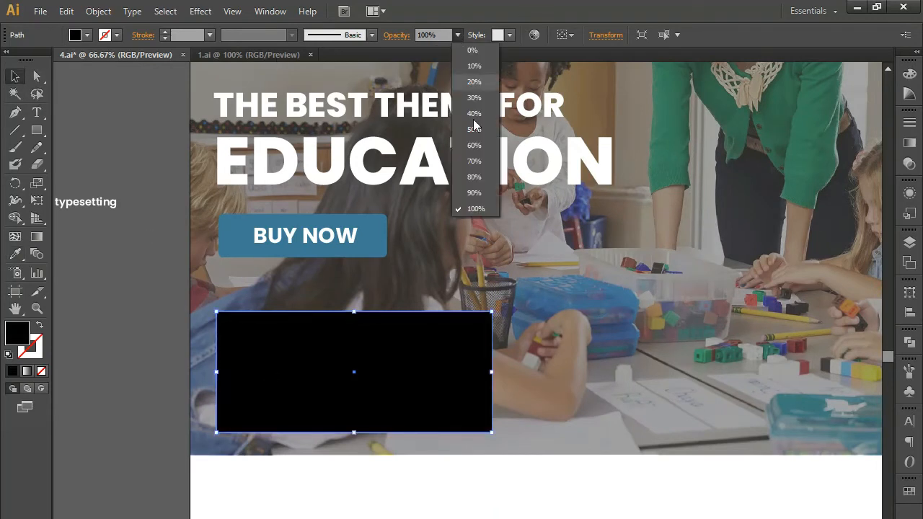
pyautogui.click(475, 167)
pyautogui.click(146, 350)
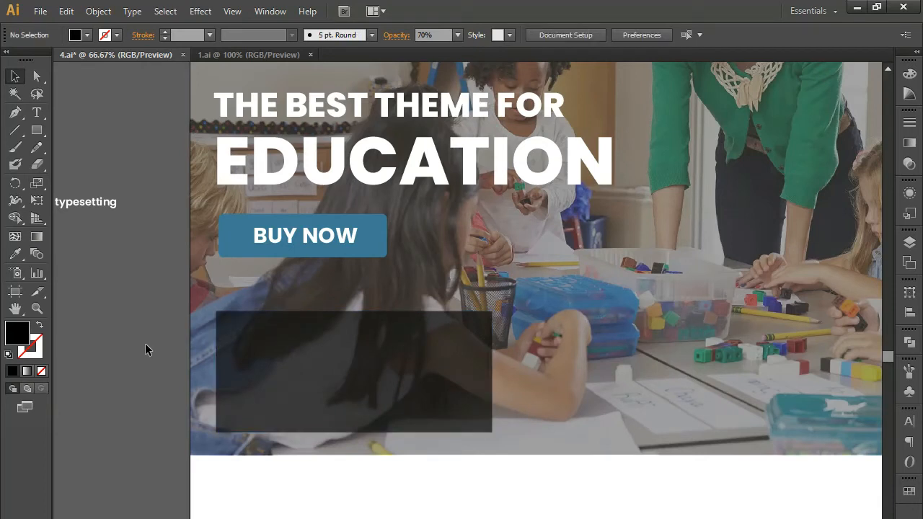
# Step: Place a copy of the SPAIN / GRAND SPAIN text over the dark panel and bring it to the front
pyautogui.moveTo(634, 453); pyautogui.dragTo(421, 425)
pyautogui.moveTo(781, 405); pyautogui.dragTo(425, 364)
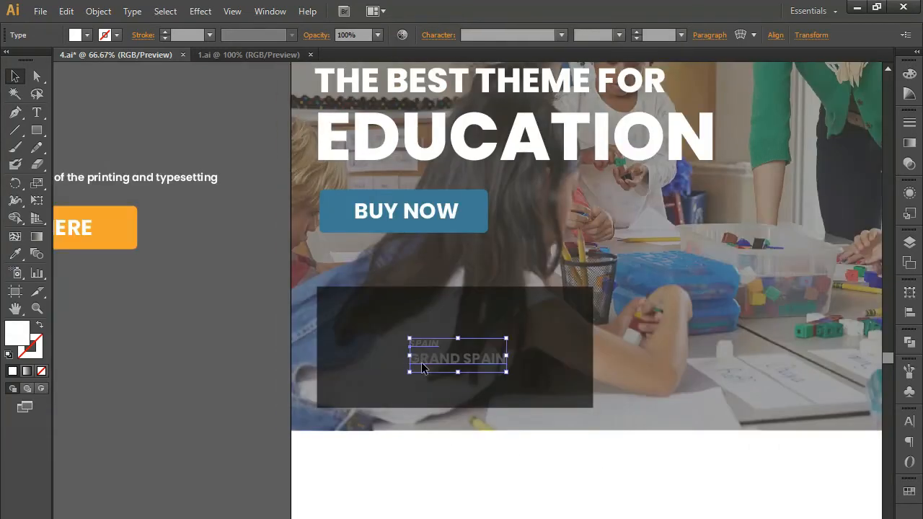
pyautogui.rightClick(423, 365)
pyautogui.moveTo(459, 503)
pyautogui.click(562, 499)
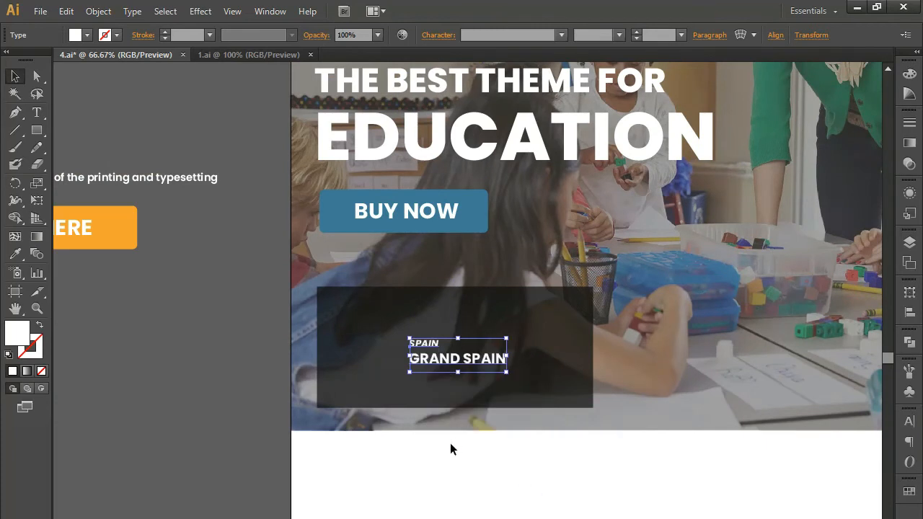
# Step: Replace the copied SPAIN / GRAND SPAIN text with BEST INDUSTRY, broken onto two lines
pyautogui.doubleClick(451, 360)
pyautogui.moveTo(437, 349); pyautogui.dragTo(368, 341)
pyautogui.press('BackSpace')
pyautogui.hotkey('ctrl', 'a')
pyautogui.write('BES')
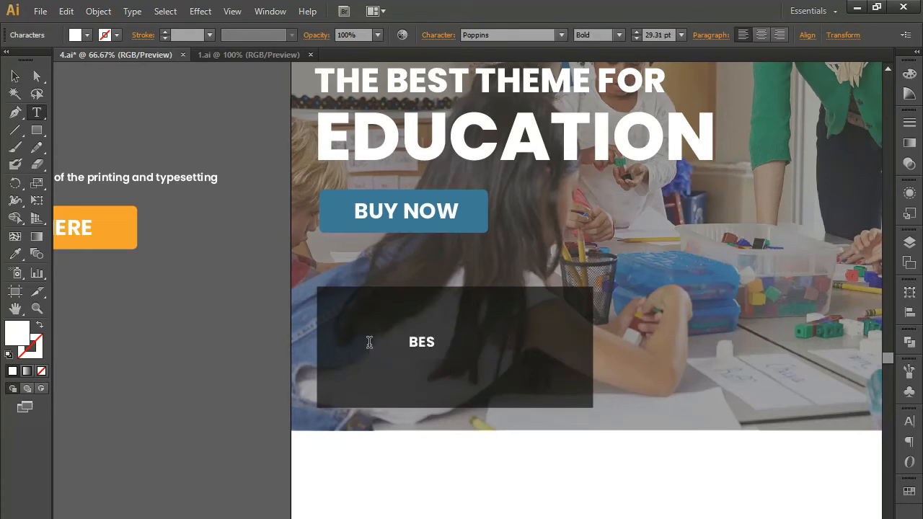
pyautogui.write('T INDUSTRY')
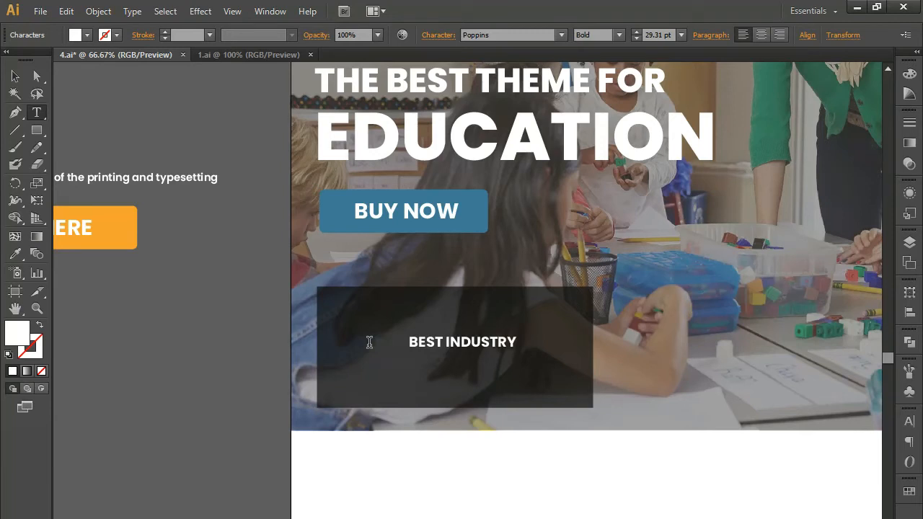
pyautogui.click(447, 342)
pyautogui.press('Return')
# Step: Shift the BEST INDUSTRY text up and right within the dark panel and enlarge it to about 38.6 pt
pyautogui.click(15, 76)
pyautogui.moveTo(481, 335); pyautogui.dragTo(503, 324)
pyautogui.moveTo(463, 365); pyautogui.dragTo(480, 358)
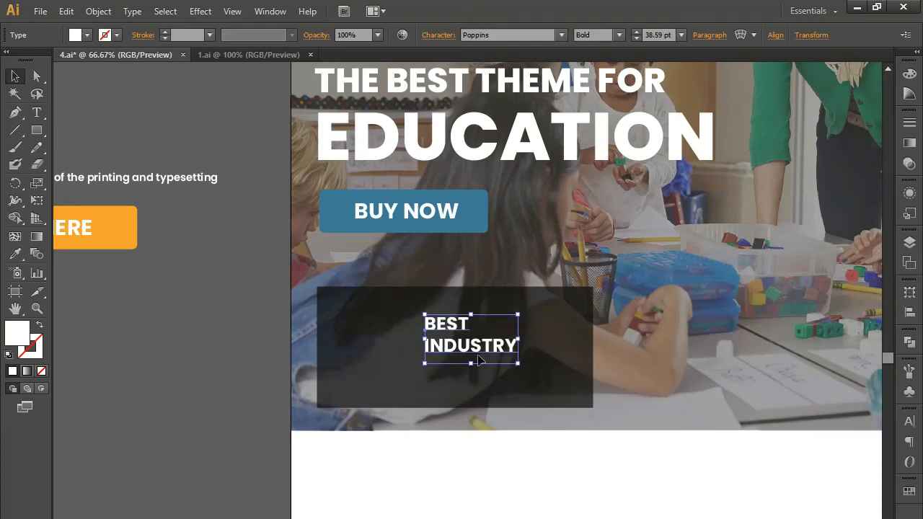
pyautogui.click(247, 428)
# Step: Copy a READ MORE label from the MY BLOG & GALLERY section onto the empty canvas beside the page
pyautogui.scroll(-10, 376, 505)
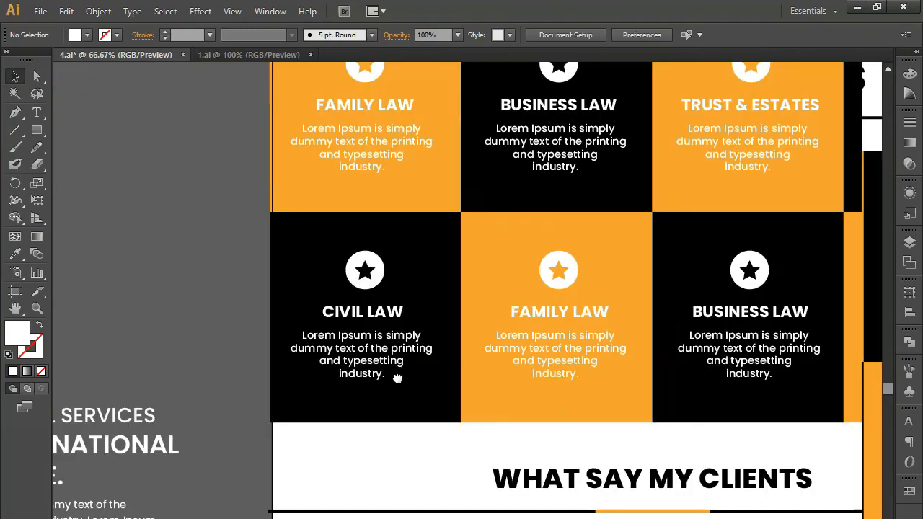
pyautogui.scroll(-4, 397, 378)
pyautogui.click(333, 516)
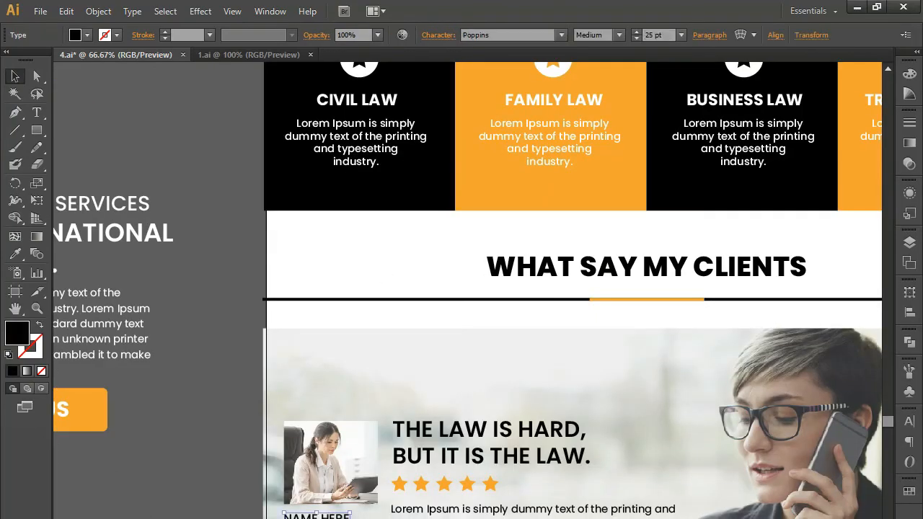
pyautogui.moveTo(345, 518); pyautogui.dragTo(315, 280)
pyautogui.moveTo(346, 403); pyautogui.dragTo(342, 299)
pyautogui.moveTo(351, 490); pyautogui.dragTo(348, 336)
pyautogui.moveTo(352, 504); pyautogui.dragTo(354, 435)
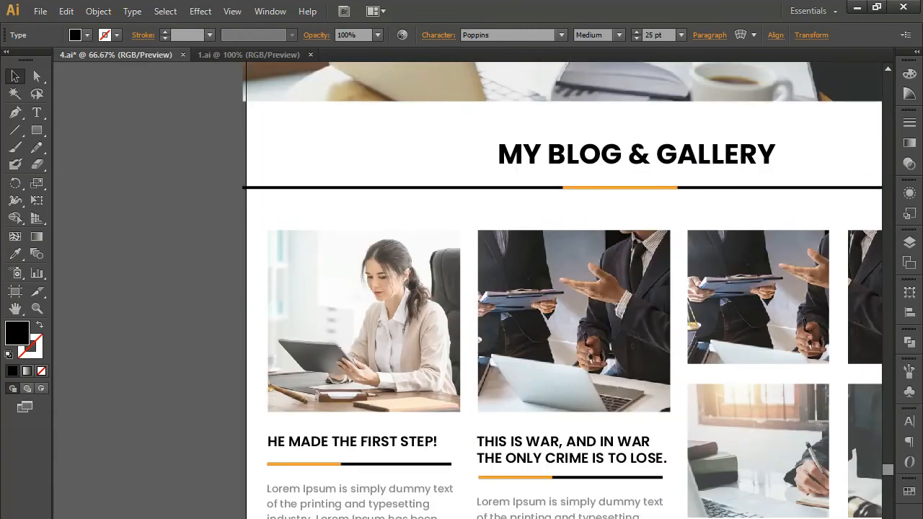
pyautogui.hotkey('ctrl', '-')
pyautogui.hotkey('ctrl', '-')
pyautogui.hotkey('ctrl', 'shift', 'a')
pyautogui.moveTo(382, 462); pyautogui.dragTo(272, 120)
# Step: Move the copied READ MORE label up to the dark hero panel, left-aligned beneath BEST INDUSTRY
pyautogui.scroll(10, 220, 389)
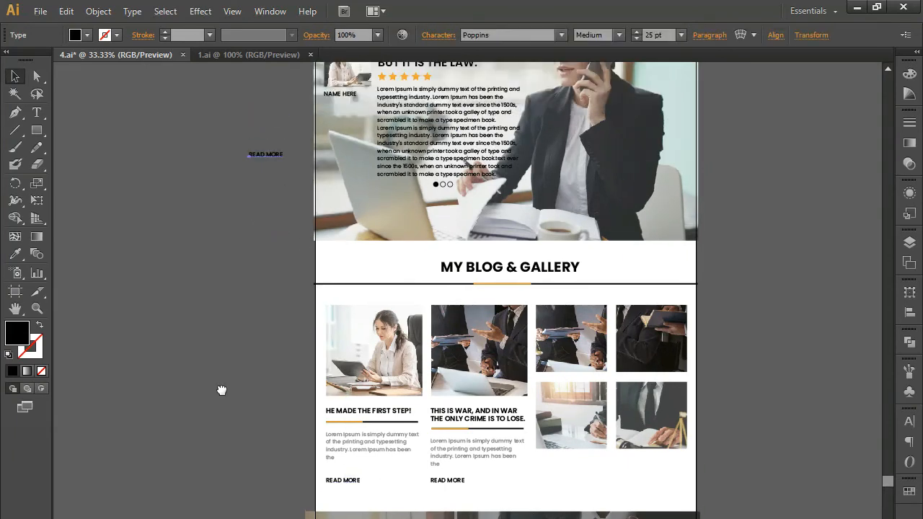
pyautogui.moveTo(278, 516); pyautogui.dragTo(246, 160)
pyautogui.moveTo(246, 126); pyautogui.dragTo(244, 396)
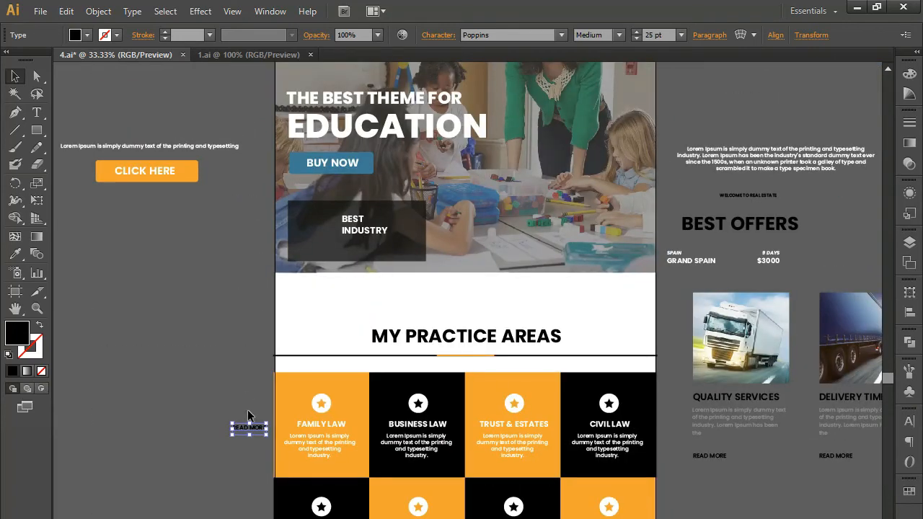
pyautogui.moveTo(248, 430); pyautogui.dragTo(357, 258)
pyautogui.hotkey('ctrl', '+')
pyautogui.moveTo(315, 165); pyautogui.dragTo(489, 458)
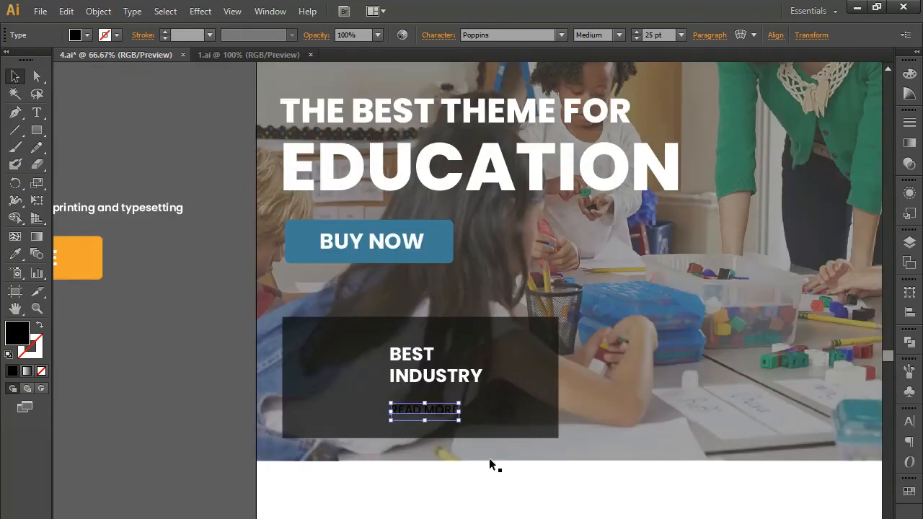
# Step: Colour the READ MORE label in the dark panel white with the Eyedropper and bring it to the front
pyautogui.click(18, 254)
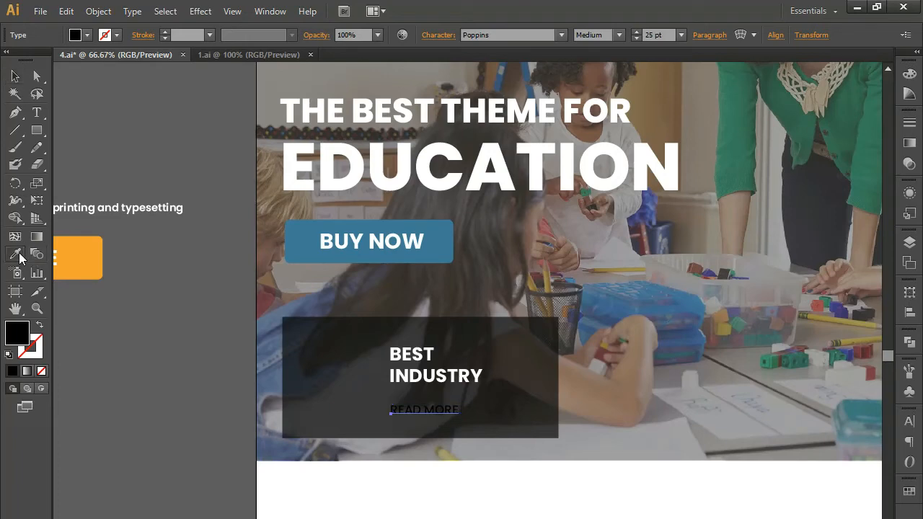
pyautogui.click(369, 497)
pyautogui.hotkey('ctrl', '+')
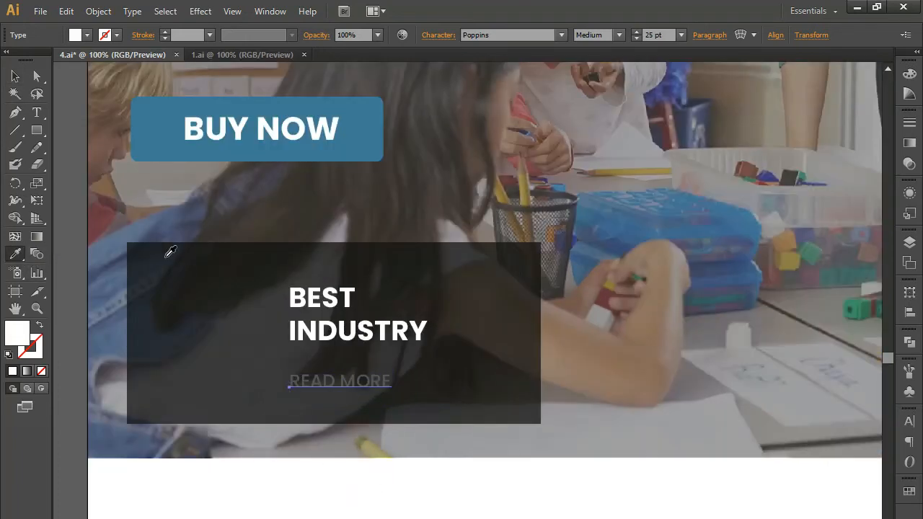
pyautogui.click(15, 76)
pyautogui.rightClick(316, 388)
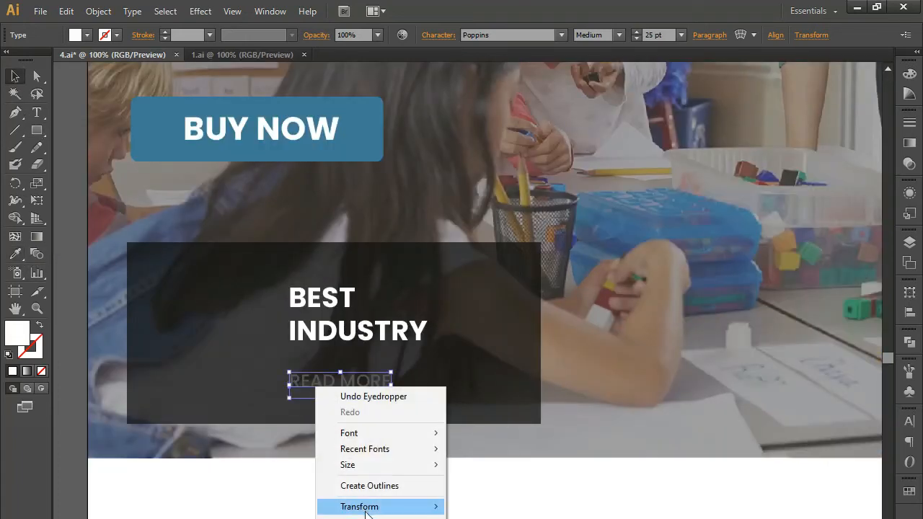
pyautogui.moveTo(369, 518)
pyautogui.click(491, 518)
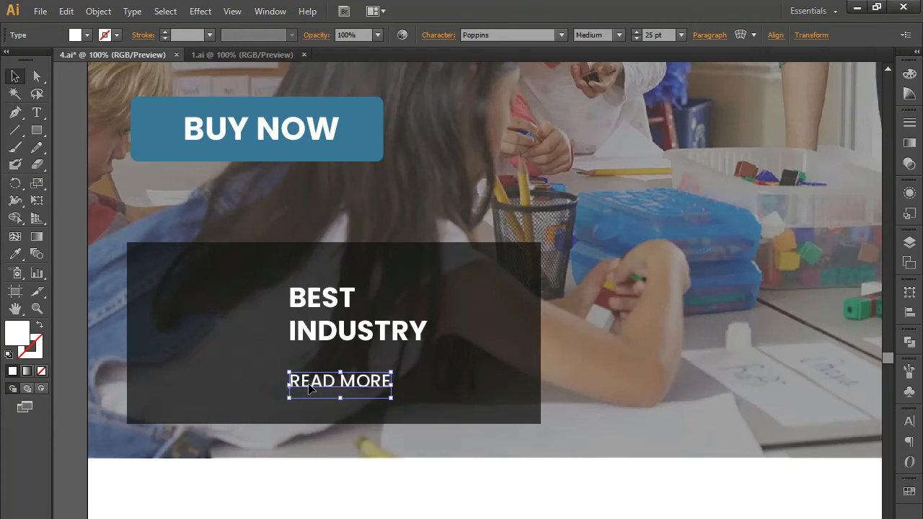
# Step: Change the READ MORE label in the dark panel to VIEW MORE
pyautogui.tripleClick(309, 386)
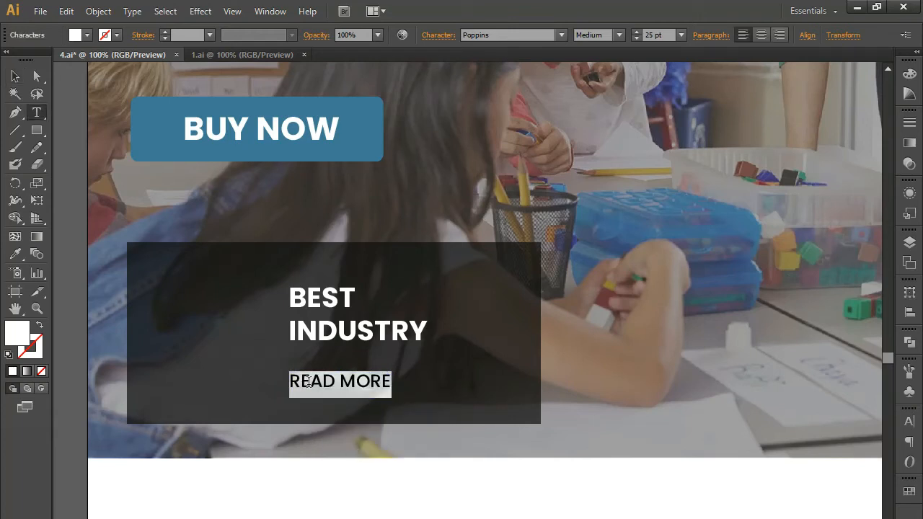
pyautogui.moveTo(335, 381); pyautogui.dragTo(282, 375)
pyautogui.write('B')
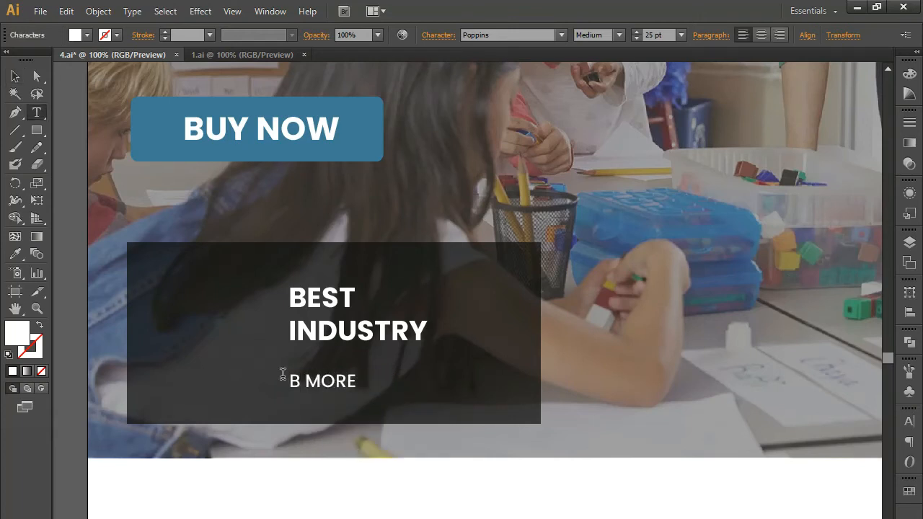
pyautogui.press('BackSpace')
pyautogui.write('VIEW')
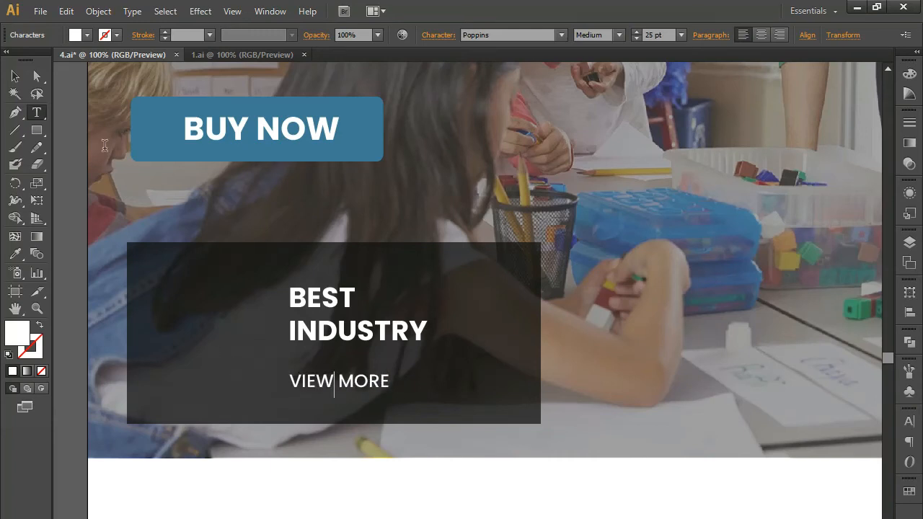
pyautogui.click(15, 75)
# Step: Draw a small right-pointing chevron after VIEW MORE with the Pen tool, with a white stroke and no fill, and select it
pyautogui.click(16, 112)
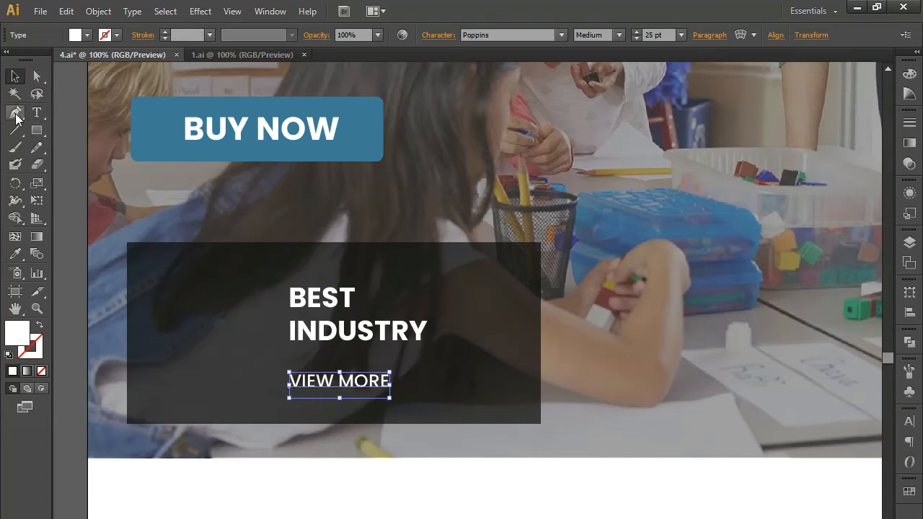
pyautogui.click(398, 377)
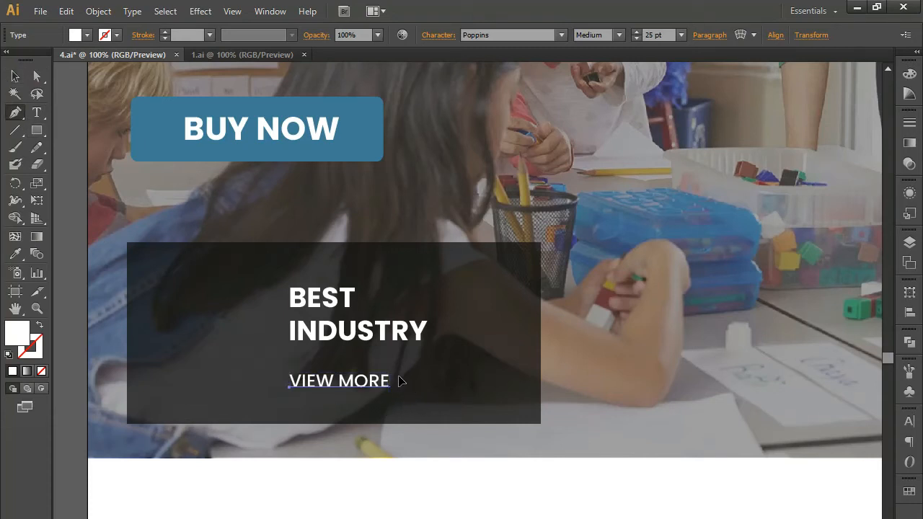
pyautogui.click(405, 381)
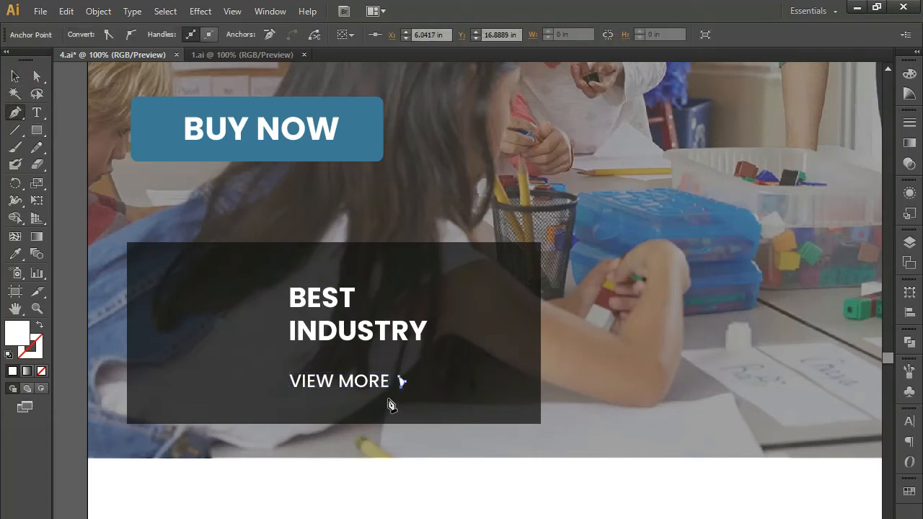
pyautogui.click(398, 387)
pyautogui.click(40, 327)
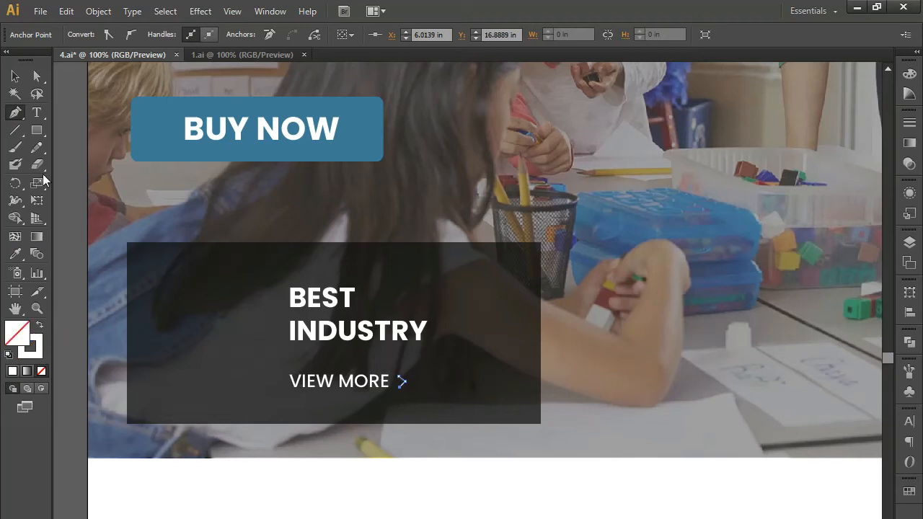
pyautogui.click(15, 77)
pyautogui.hotkey('ctrl', '+')
pyautogui.hotkey('ctrl', '+')
pyautogui.hotkey('ctrl', '+')
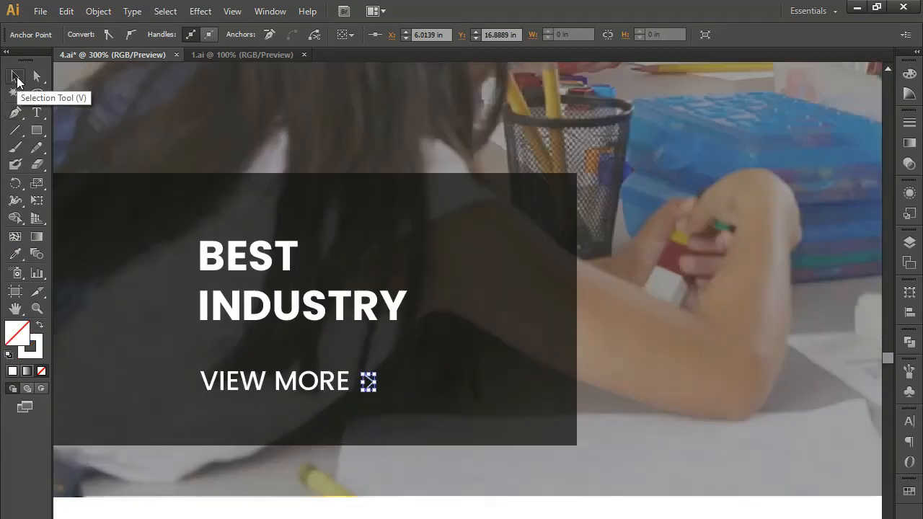
# Step: Straighten the lower point of the chevron after VIEW MORE and set the chevron's stroke weight to 1.5 pt
pyautogui.moveTo(324, 313); pyautogui.dragTo(487, 294)
pyautogui.press('a')
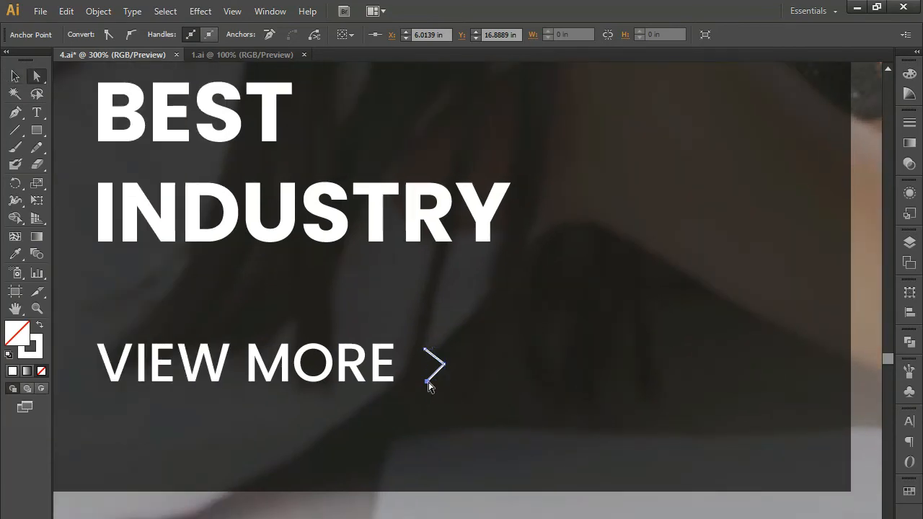
pyautogui.moveTo(426, 381); pyautogui.dragTo(425, 380)
pyautogui.click(36, 346)
pyautogui.click(910, 122)
pyautogui.click(798, 132)
pyautogui.write('1.5')
pyautogui.press('Return')
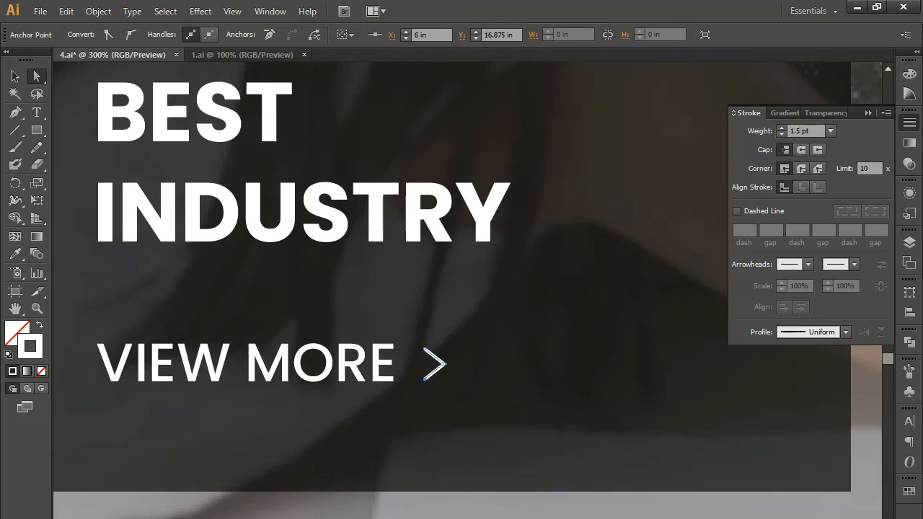
pyautogui.click(124, 275)
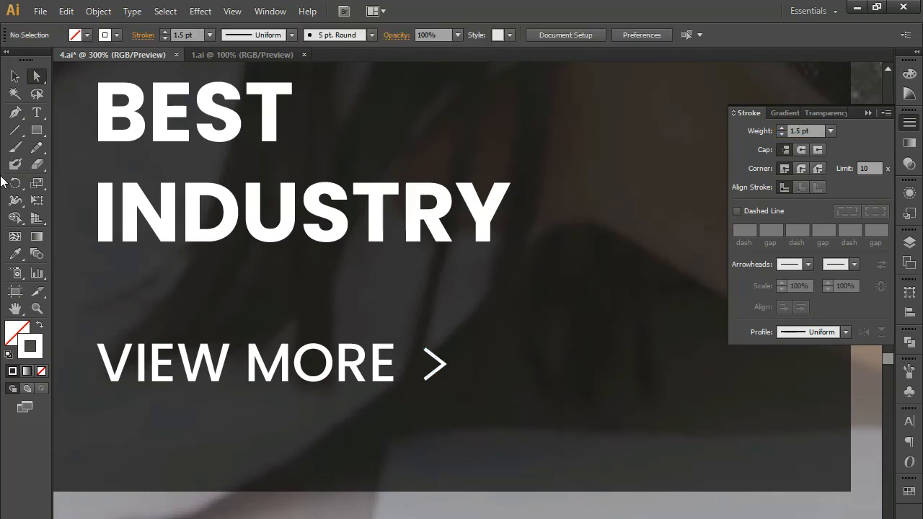
pyautogui.click(14, 80)
pyautogui.click(405, 225)
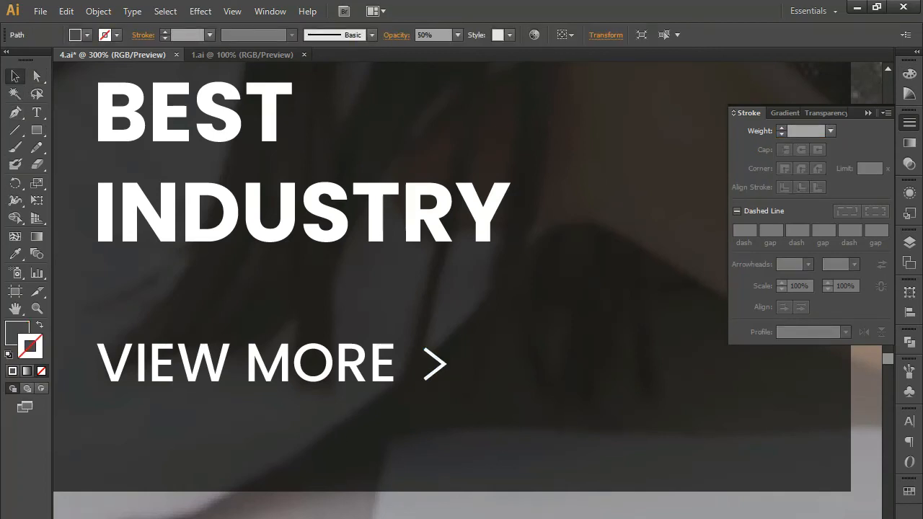
pyautogui.moveTo(822, 403); pyautogui.dragTo(68, 347)
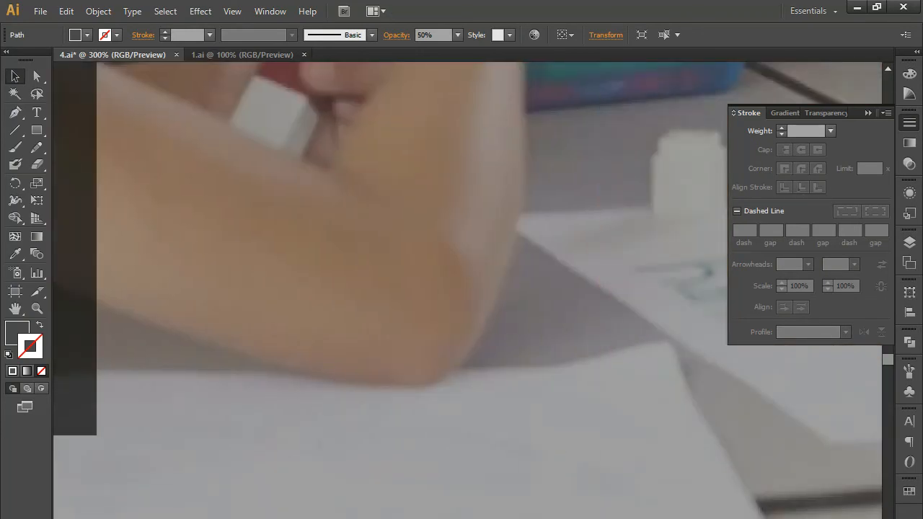
pyautogui.click(238, 432)
pyautogui.moveTo(108, 487); pyautogui.dragTo(451, 476)
pyautogui.moveTo(65, 413); pyautogui.dragTo(482, 509)
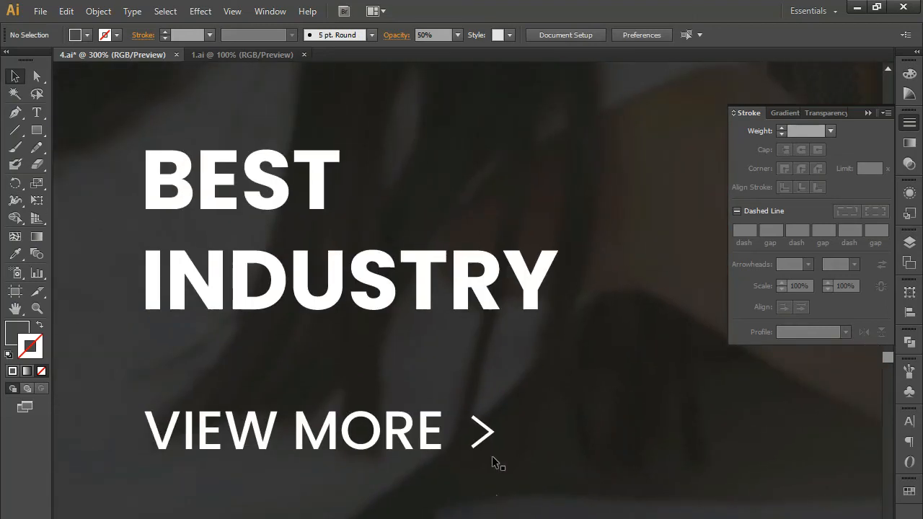
pyautogui.click(488, 433)
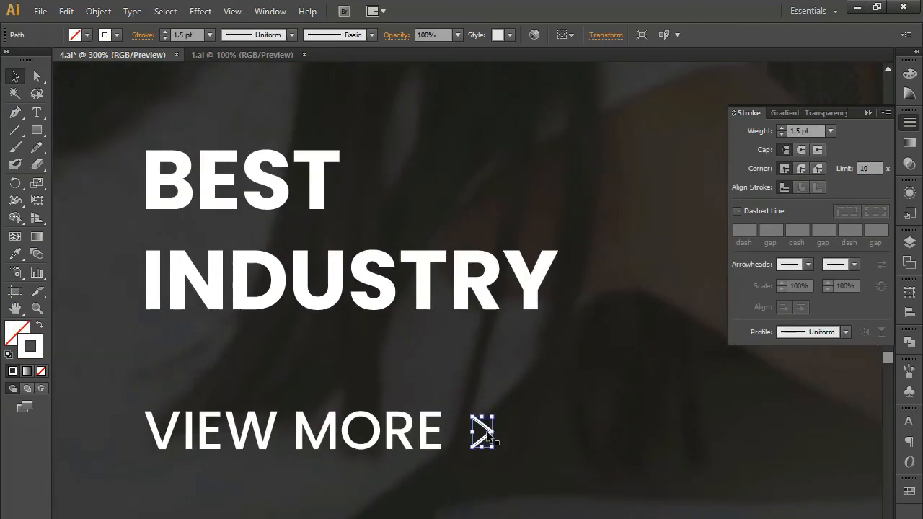
# Step: Recolour the VIEW MORE label with the BUY NOW button's blue using the Eyedropper
pyautogui.click(365, 441)
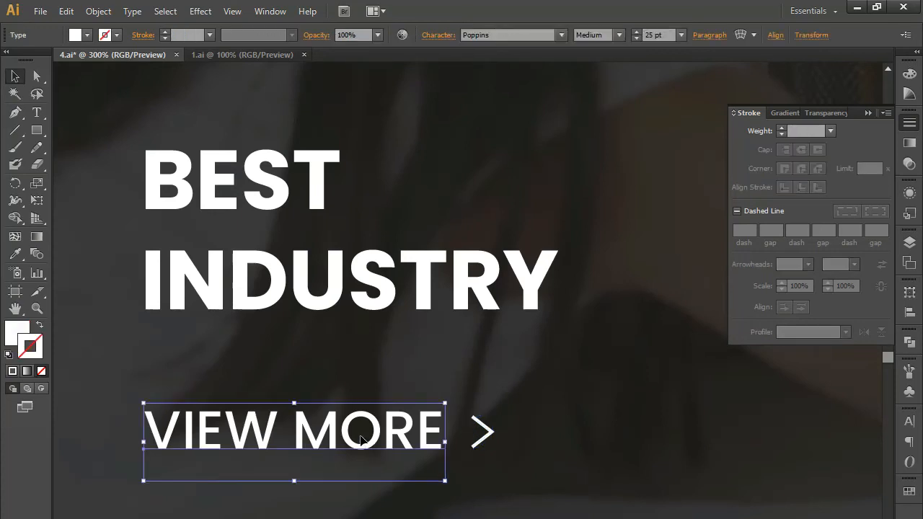
pyautogui.hotkey('ctrl', '-')
pyautogui.hotkey('ctrl', '-')
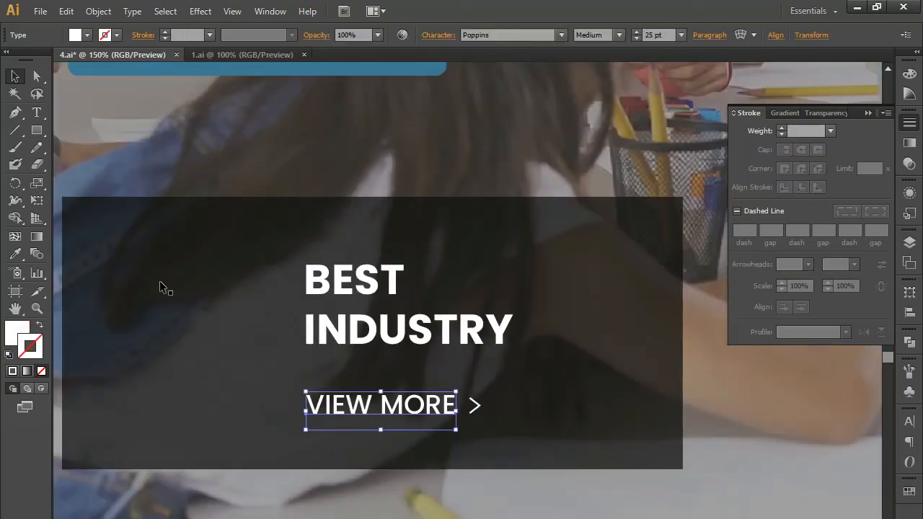
pyautogui.moveTo(89, 119); pyautogui.dragTo(96, 180)
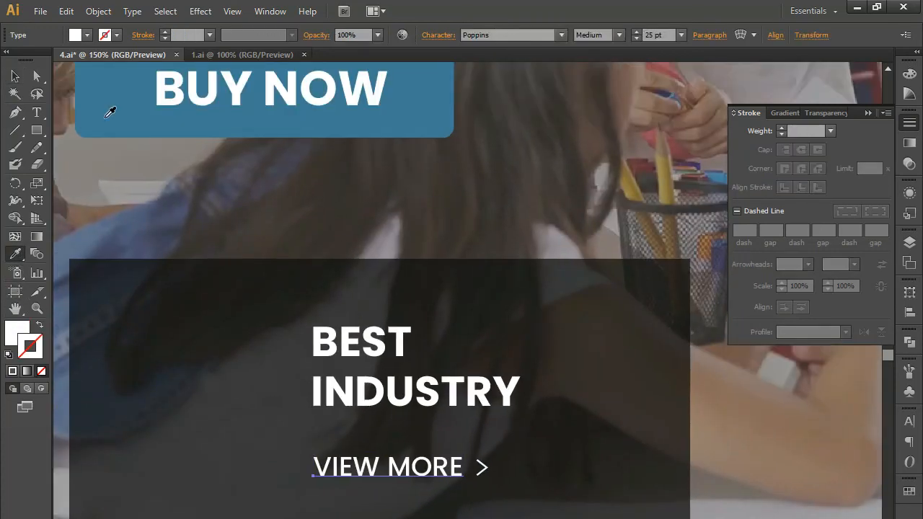
pyautogui.click(104, 133)
# Step: Give the chevron after VIEW MORE the same blue as its label for the stroke, keeping it without a fill
pyautogui.click(37, 75)
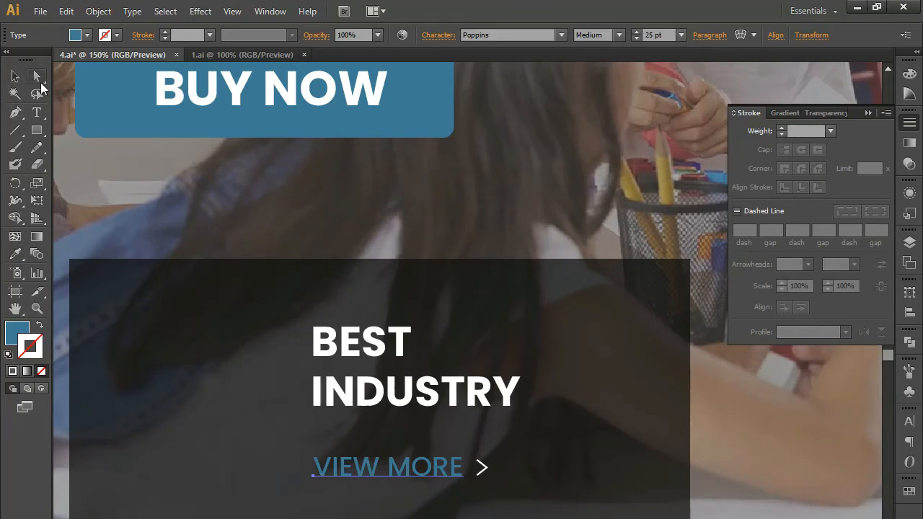
pyautogui.click(482, 469)
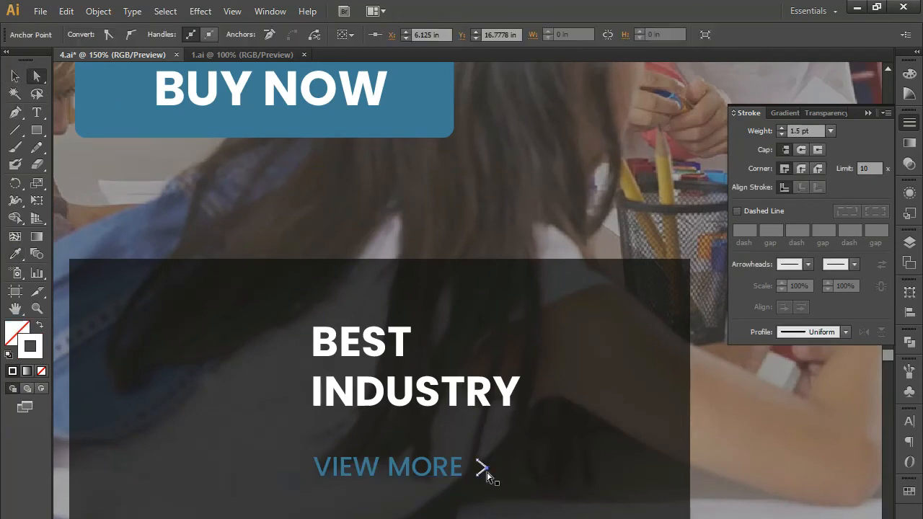
pyautogui.click(383, 476)
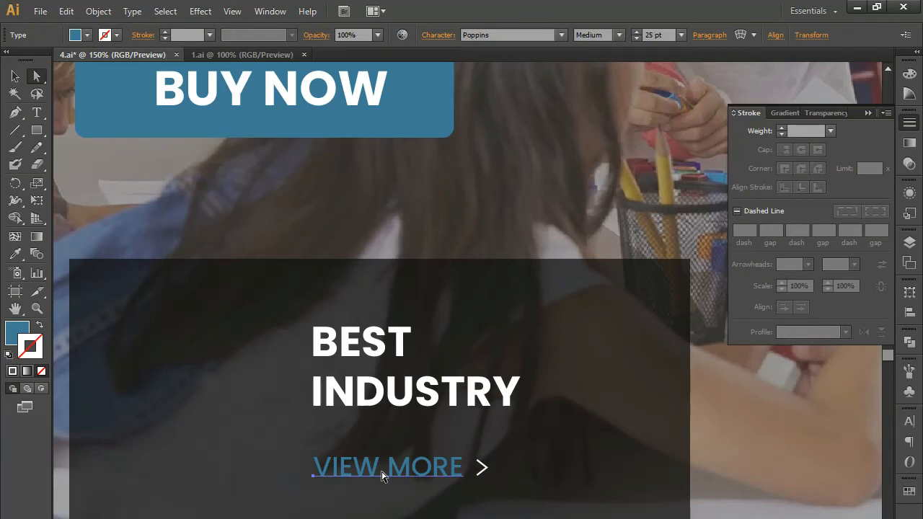
pyautogui.click(22, 326)
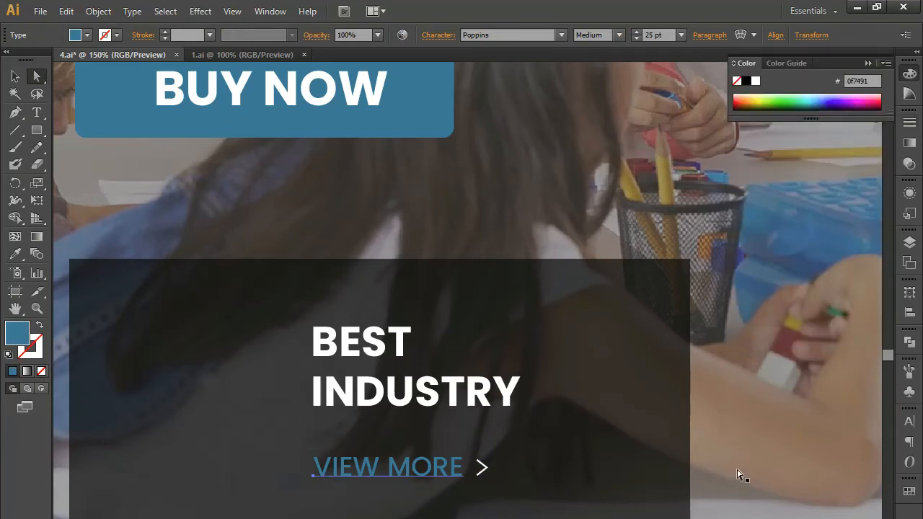
pyautogui.click(909, 491)
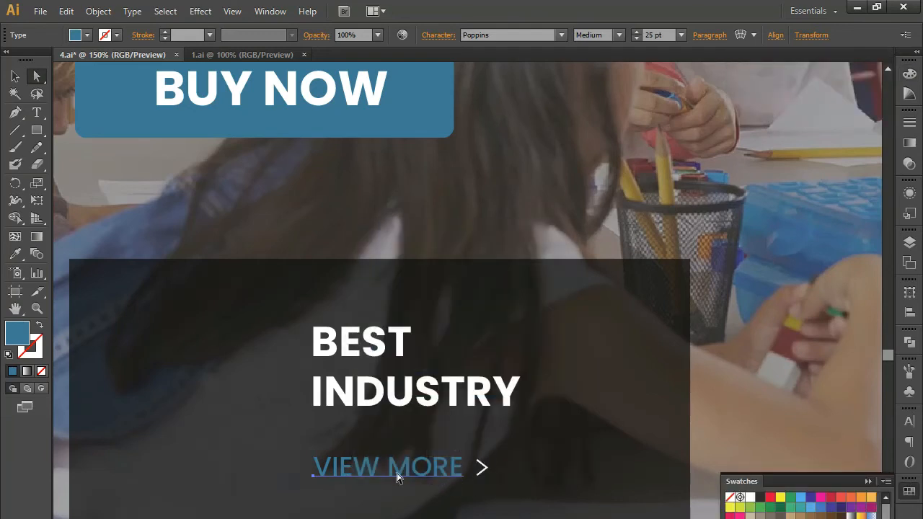
pyautogui.click(483, 470)
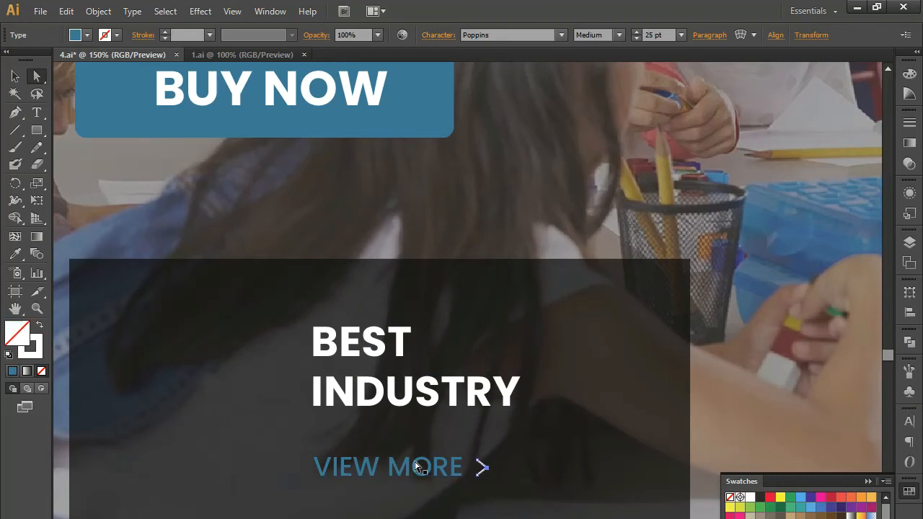
pyautogui.click(12, 371)
pyautogui.click(39, 326)
pyautogui.click(41, 371)
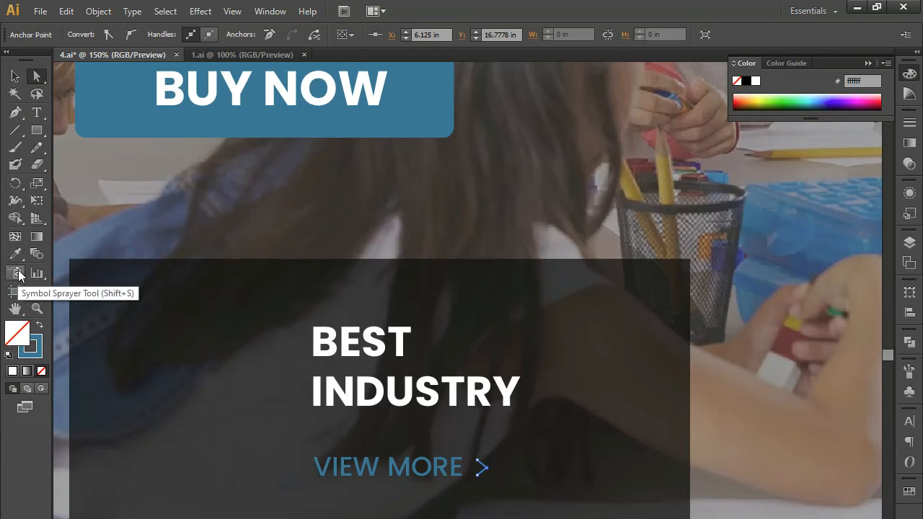
# Step: Nudge the BEST INDUSTRY heading slightly down towards the VIEW MORE label
pyautogui.click(15, 75)
pyautogui.click(349, 398)
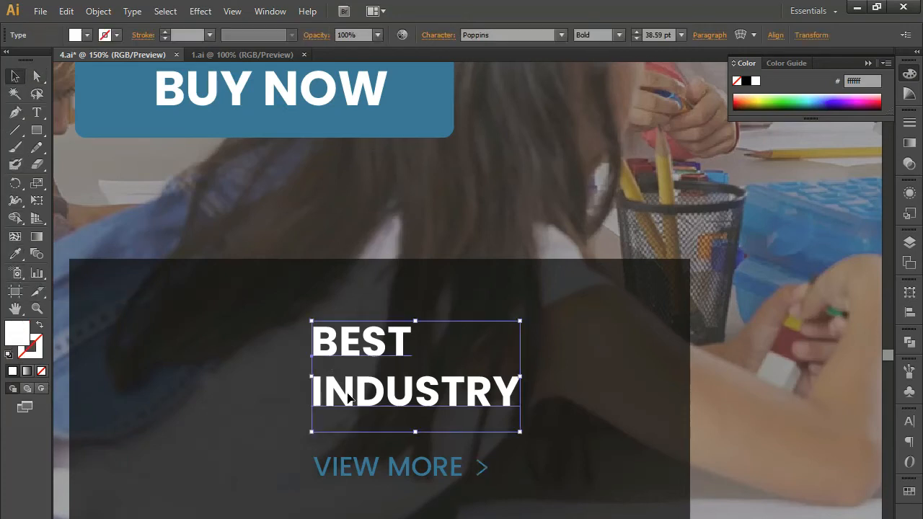
pyautogui.press('Down')
pyautogui.press('Down')
pyautogui.press('Down')
pyautogui.press('Down')
pyautogui.press('Down')
# Step: Draw a white five-pointed star in the dark panel beside the BEST INDUSTRY heading and shift it slightly down
pyautogui.press('space')
pyautogui.moveTo(227, 394); pyautogui.dragTo(283, 392)
pyautogui.moveTo(37, 130); pyautogui.dragTo(91, 199)
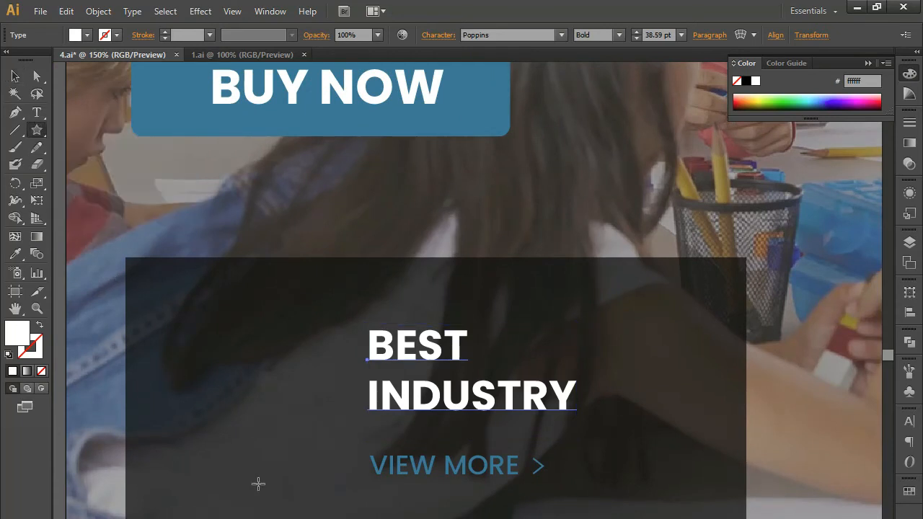
pyautogui.moveTo(214, 381); pyautogui.dragTo(272, 433)
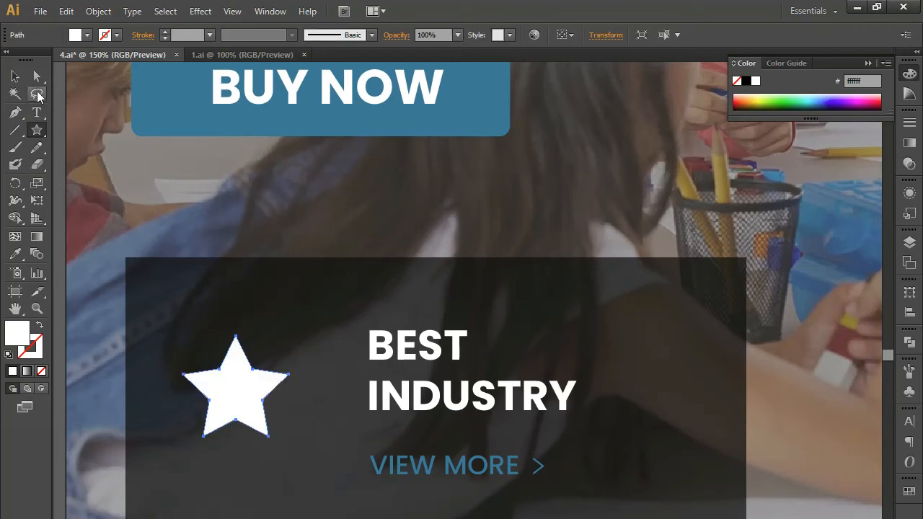
pyautogui.click(14, 78)
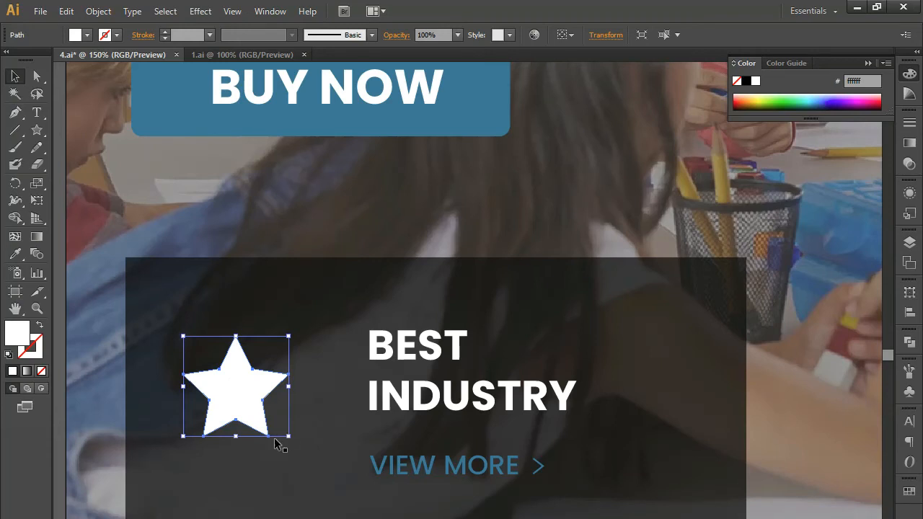
pyautogui.moveTo(246, 411); pyautogui.dragTo(249, 417)
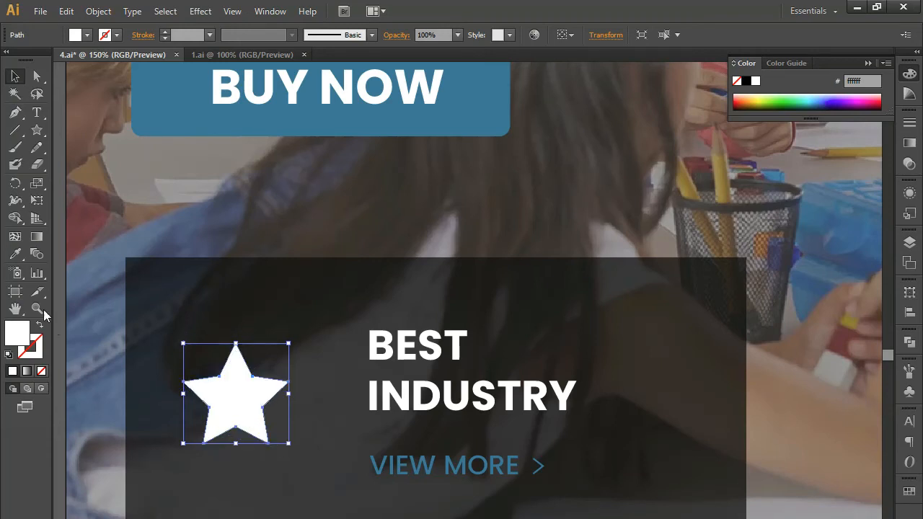
# Step: Fill the star with the BUY NOW button's blue using the Eyedropper
pyautogui.click(15, 254)
pyautogui.click(172, 94)
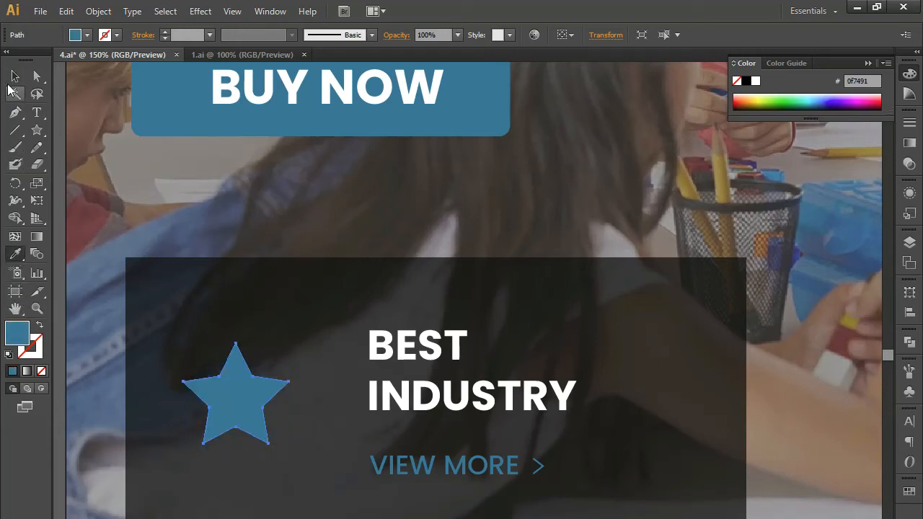
pyautogui.click(13, 77)
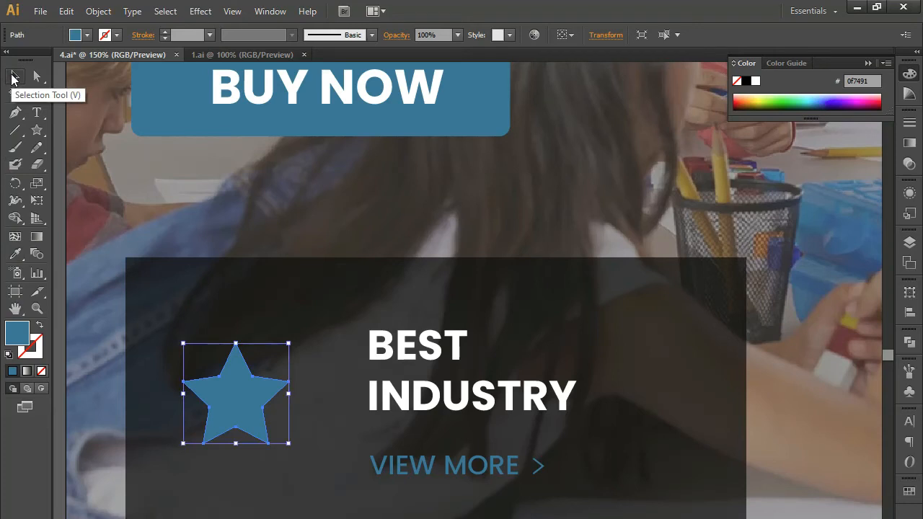
# Step: Narrow the dark panel from its right edge to about 7 in wide
pyautogui.hotkey('ctrl', '-')
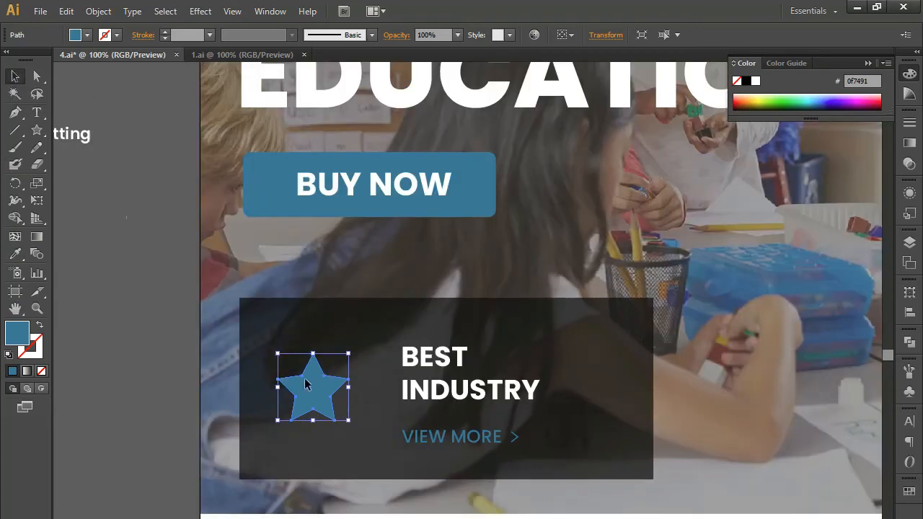
pyautogui.click(568, 412)
pyautogui.moveTo(653, 388); pyautogui.dragTo(603, 390)
# Step: Group the dark panel with its star, BEST INDUSTRY heading, VIEW MORE label and chevron
pyautogui.moveTo(507, 442); pyautogui.dragTo(376, 445)
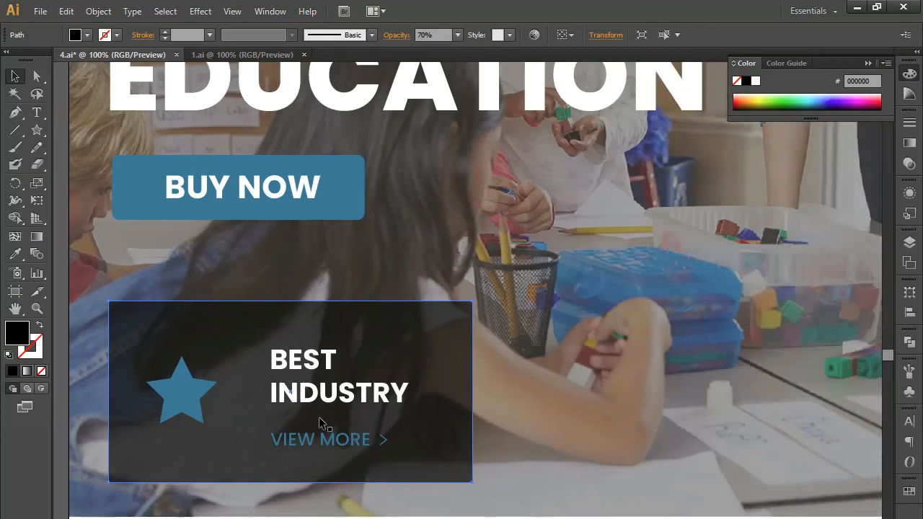
pyautogui.keyDown('shift'); pyautogui.click(309, 393); pyautogui.keyUp('shift')
pyautogui.click(383, 440)
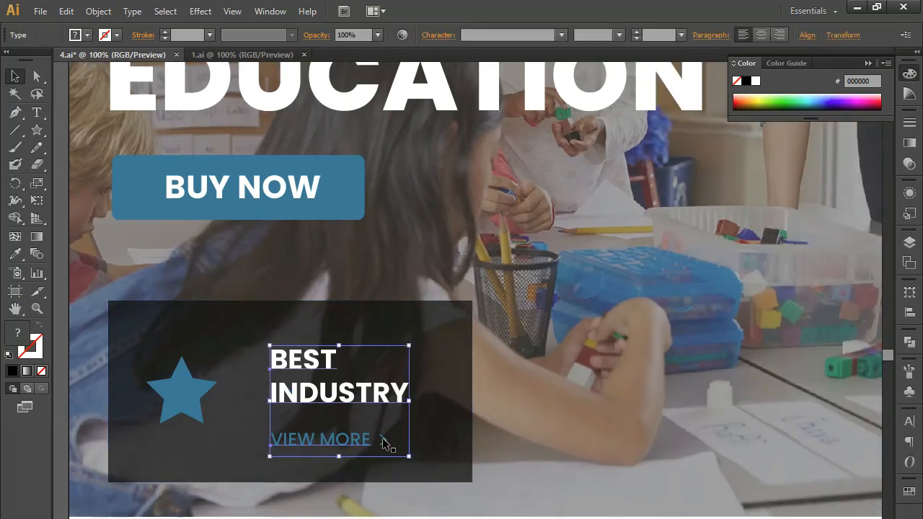
pyautogui.keyDown('shift'); pyautogui.click(218, 411); pyautogui.keyUp('shift')
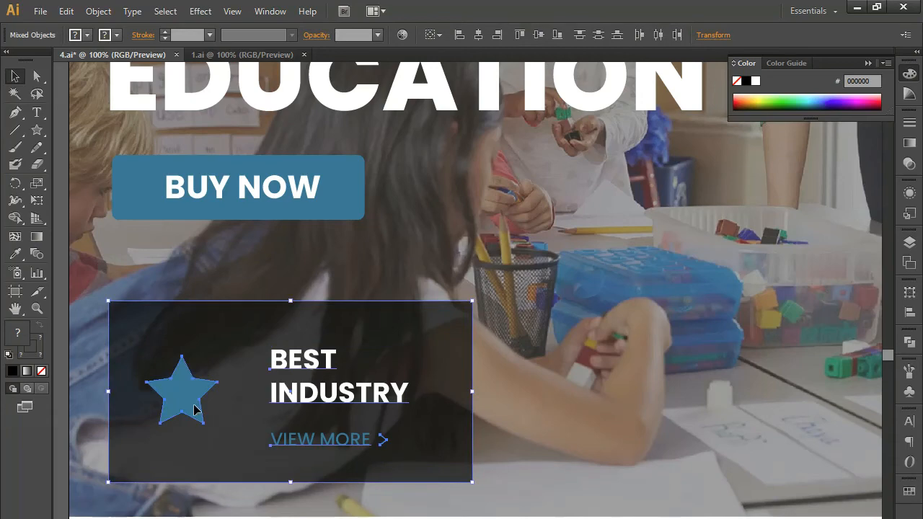
pyautogui.hotkey('ctrl', 'g')
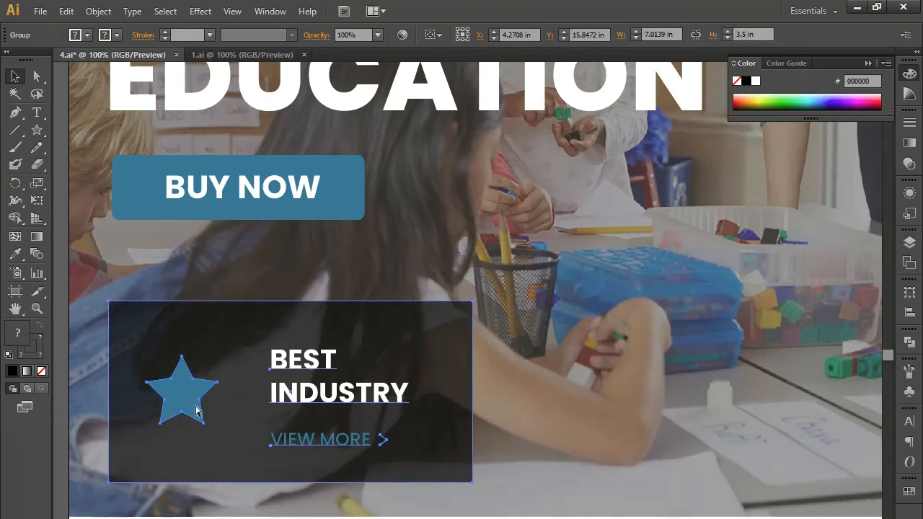
# Step: Duplicate the grouped panel twice to the right, making an evenly spaced row of three panels across the hero
pyautogui.hotkey('ctrl', '-')
pyautogui.moveTo(342, 409); pyautogui.dragTo(196, 421)
pyautogui.moveTo(125, 399); pyautogui.dragTo(607, 412)
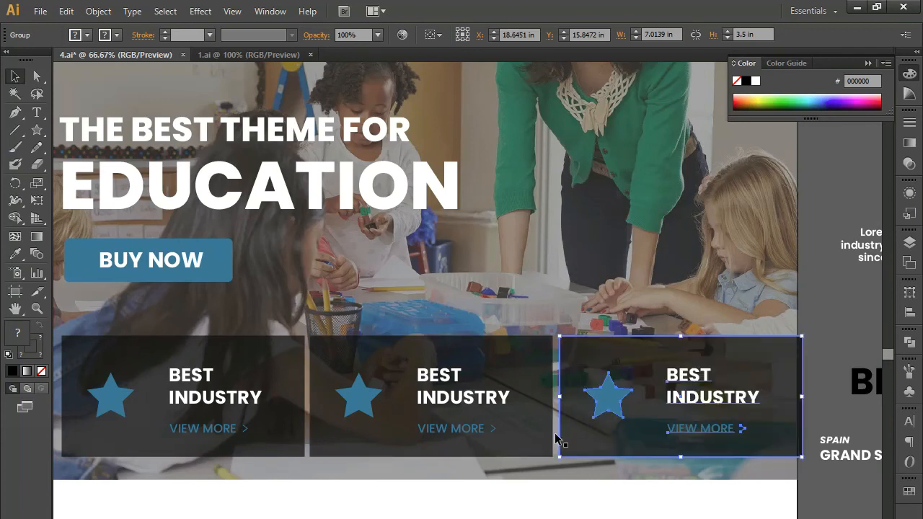
# Step: Scale the three panel groups down together so the row fits inside the hero with matching side margins
pyautogui.keyDown('shift'); pyautogui.click(474, 406); pyautogui.keyUp('shift')
pyautogui.keyDown('shift'); pyautogui.click(253, 394); pyautogui.keyUp('shift')
pyautogui.moveTo(800, 457); pyautogui.dragTo(799, 462)
pyautogui.moveTo(477, 411); pyautogui.dragTo(505, 417)
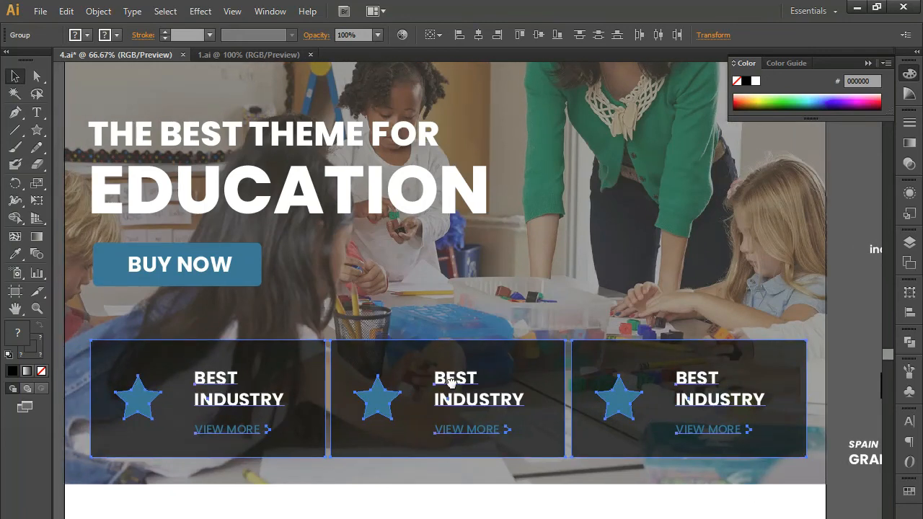
pyautogui.moveTo(451, 382); pyautogui.dragTo(473, 394)
pyautogui.moveTo(827, 470); pyautogui.dragTo(828, 469)
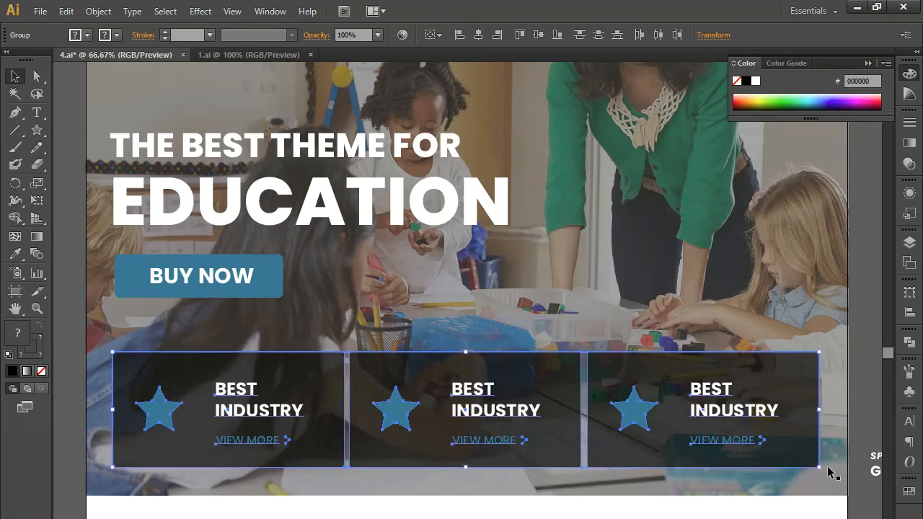
pyautogui.click(764, 508)
# Step: Set the opacity of the three panels' black background rectangles to 80%
pyautogui.moveTo(764, 505); pyautogui.dragTo(750, 514)
pyautogui.press('a')
pyautogui.click(317, 411)
pyautogui.keyDown('shift'); pyautogui.click(457, 378); pyautogui.keyUp('shift')
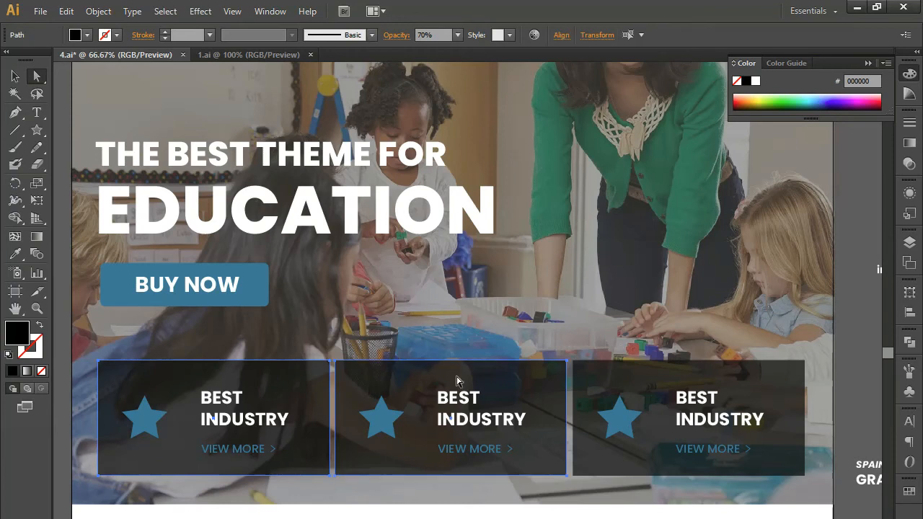
pyautogui.keyDown('shift'); pyautogui.click(592, 382); pyautogui.keyUp('shift')
pyautogui.click(458, 35)
pyautogui.click(473, 188)
pyautogui.press('8')
pyautogui.hotkey('ctrl', 'shift', 'a')
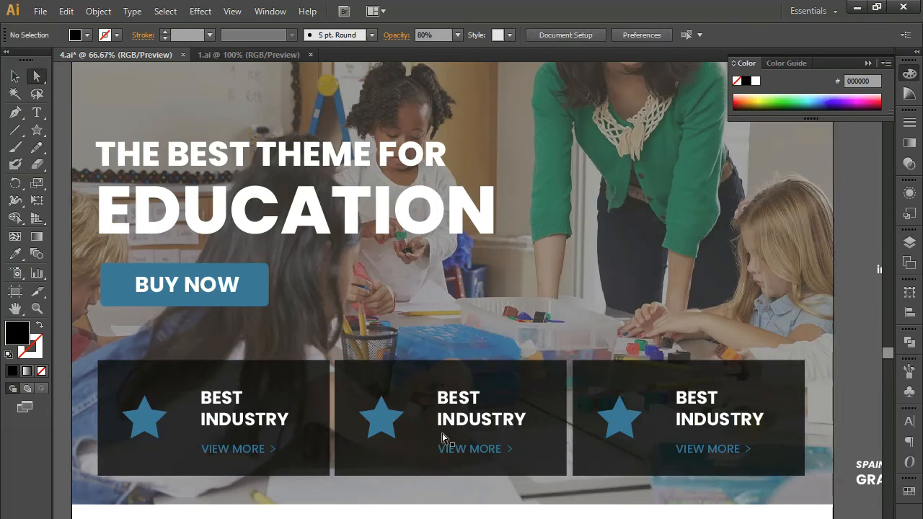
# Step: Replace the middle panel's heading with LEARN COURSES on the first line and ONLINE on the second
pyautogui.doubleClick(458, 405)
pyautogui.hotkey('ctrl', 'a')
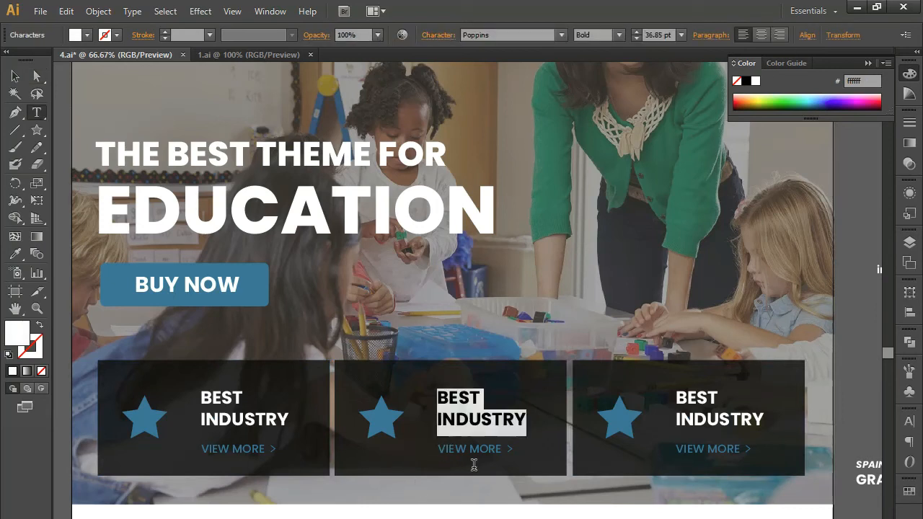
pyautogui.write('LEA')
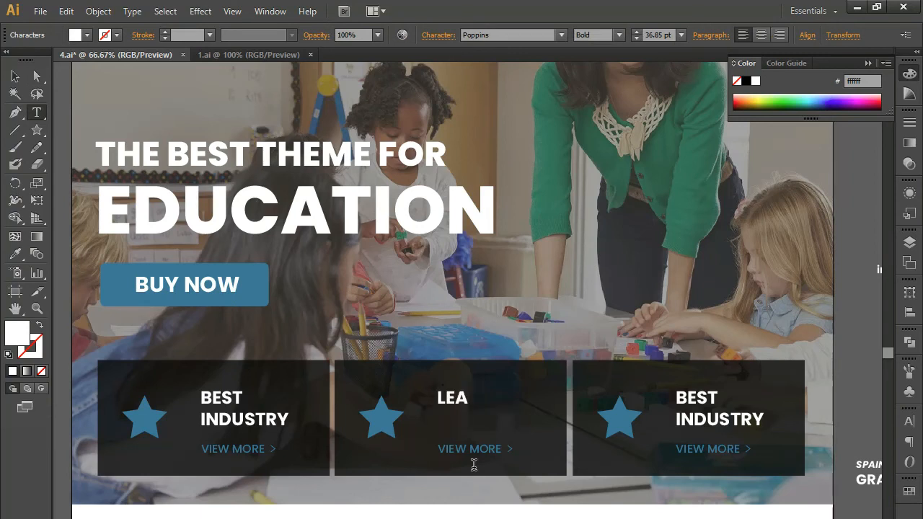
pyautogui.write('T')
pyautogui.press('BackSpace')
pyautogui.write('RN COURSER')
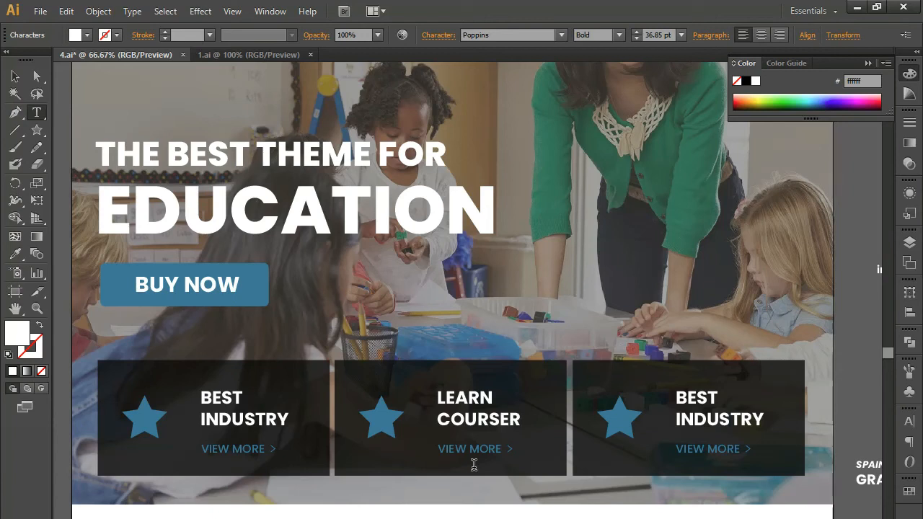
pyautogui.press('BackSpace')
pyautogui.write('S ONLINE')
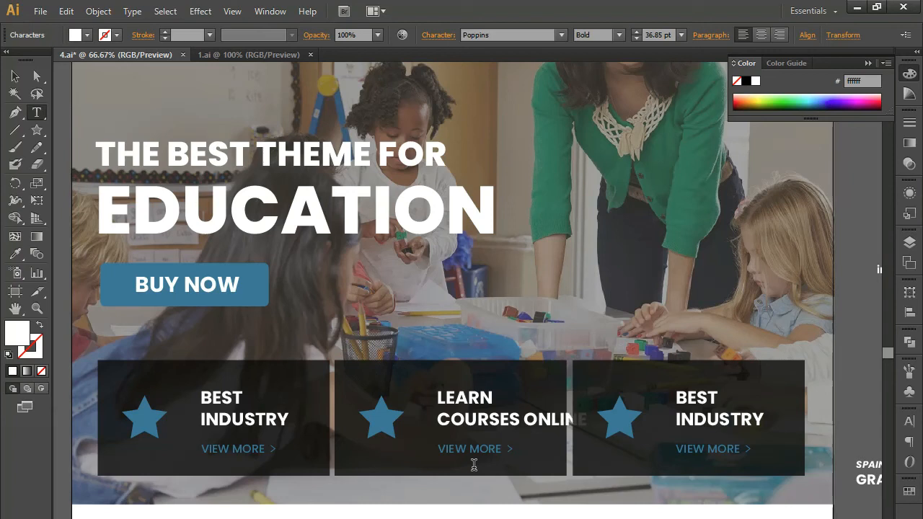
pyautogui.press('BackSpace')
pyautogui.press('Return')
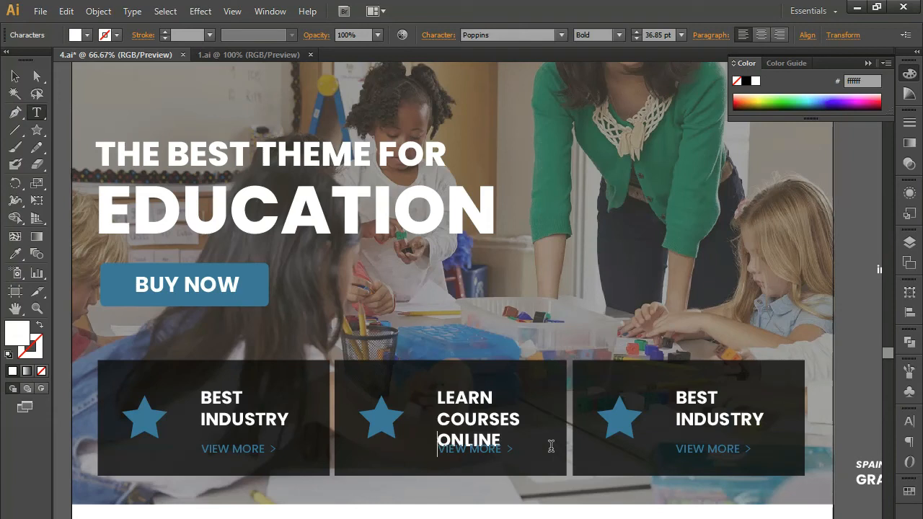
pyautogui.press('Up')
pyautogui.press('BackSpace')
pyautogui.press('Escape')
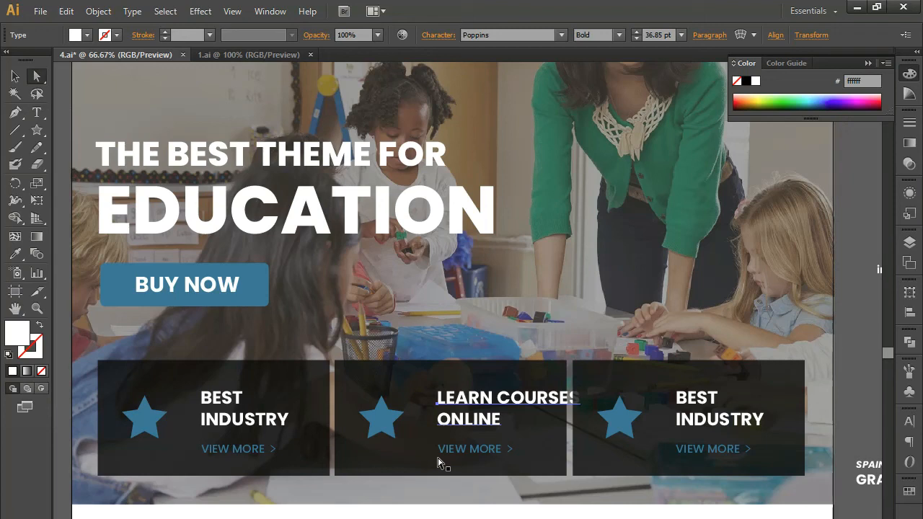
# Step: Shift the middle panel's heading, VIEW MORE label and chevron left, and its star left by less, so the heading fits inside the panel
pyautogui.keyDown('shift'); pyautogui.click(476, 452); pyautogui.keyUp('shift')
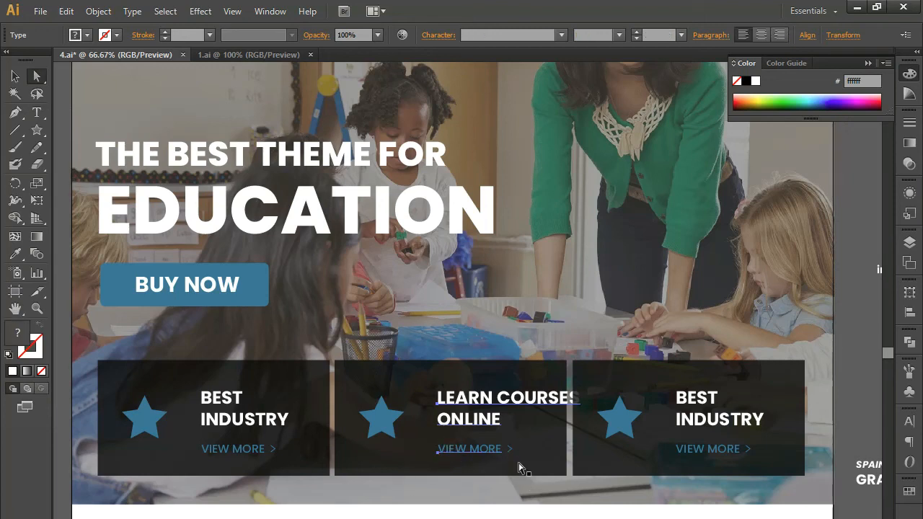
pyautogui.keyDown('shift'); pyautogui.click(510, 451); pyautogui.keyUp('shift')
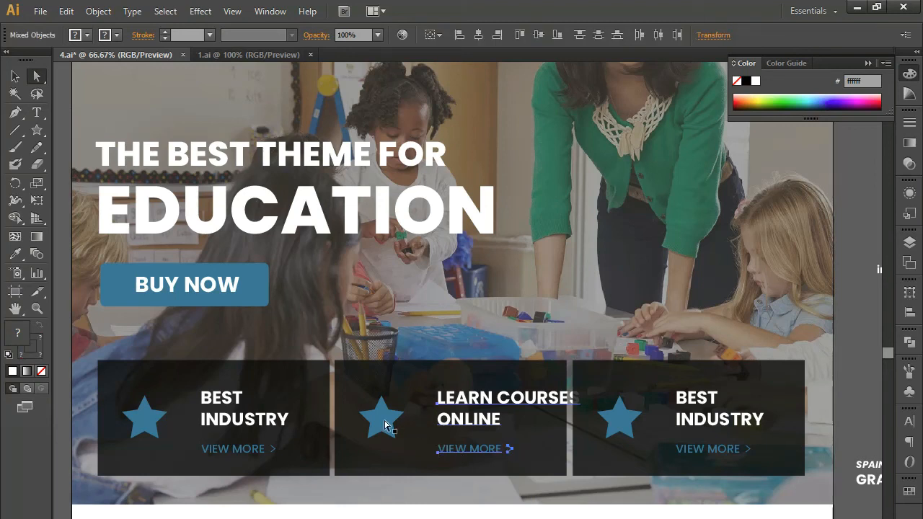
pyautogui.hotkey('shift', 'Left')
pyautogui.hotkey('shift', 'Left')
pyautogui.hotkey('shift', 'Left')
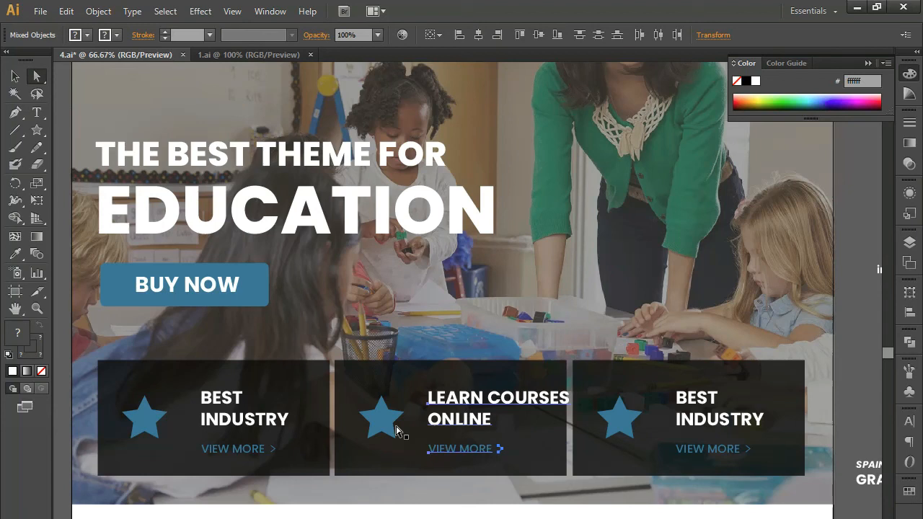
pyautogui.keyDown('shift'); pyautogui.click(385, 426); pyautogui.keyUp('shift')
pyautogui.hotkey('shift', 'Left')
pyautogui.hotkey('shift', 'Left')
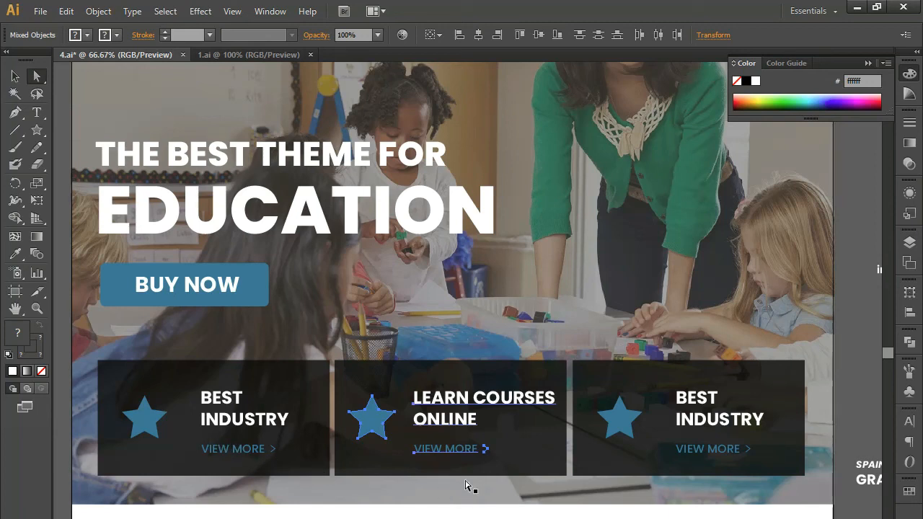
pyautogui.click(846, 404)
# Step: Replace the third panel's BEST INDUSTRY heading with BOOK STORE on two lines
pyautogui.moveTo(643, 406); pyautogui.dragTo(548, 397)
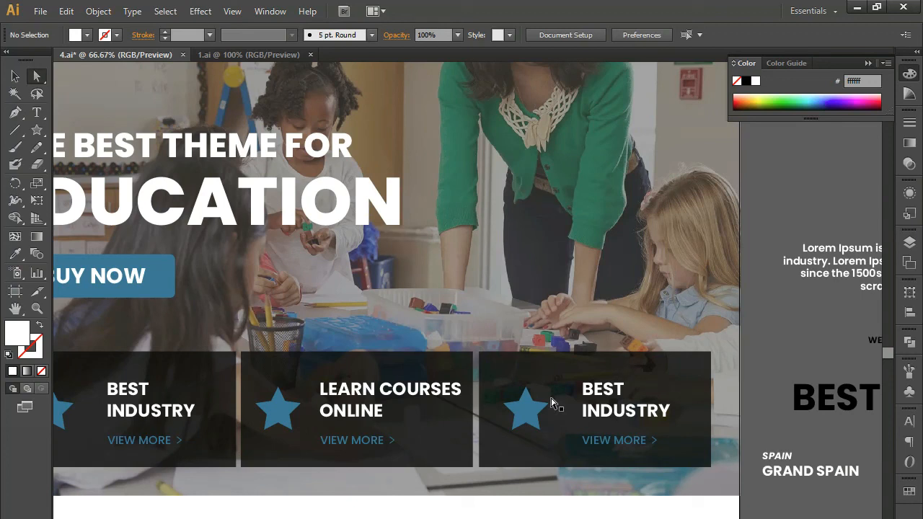
pyautogui.moveTo(556, 412); pyautogui.dragTo(613, 349)
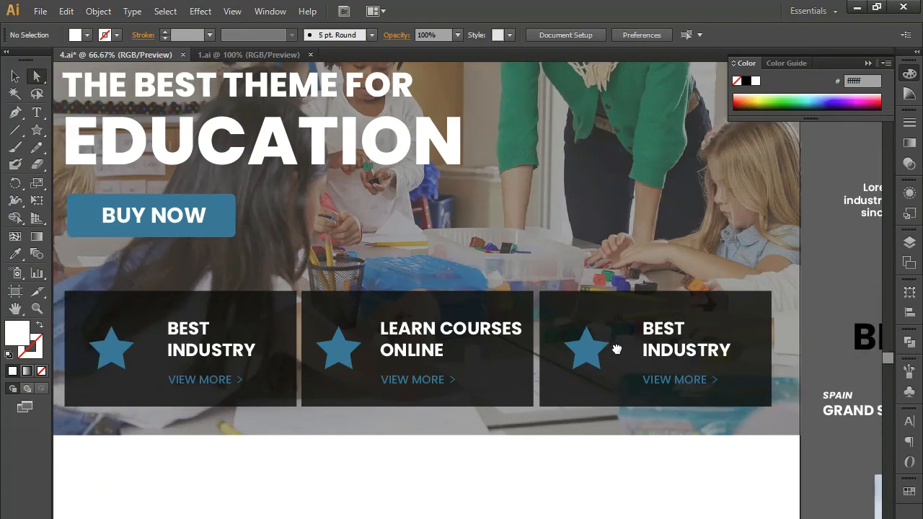
pyautogui.click(869, 63)
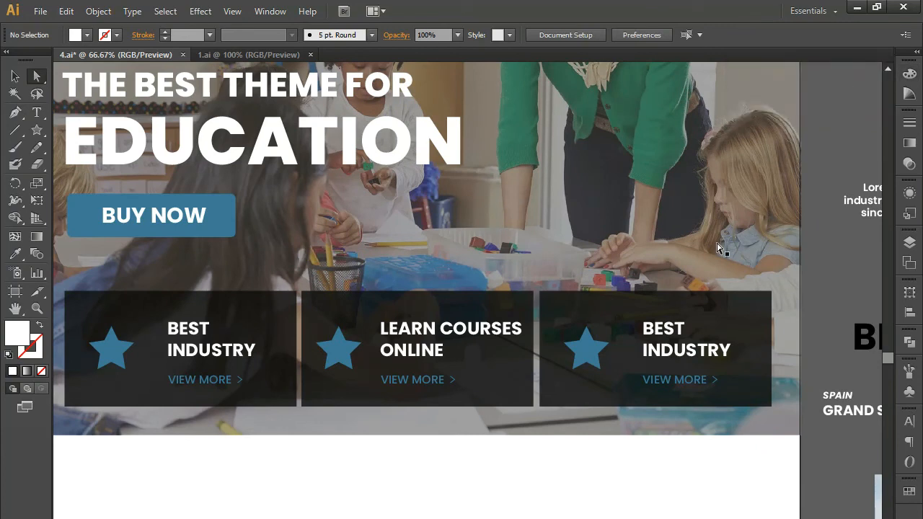
pyautogui.doubleClick(669, 349)
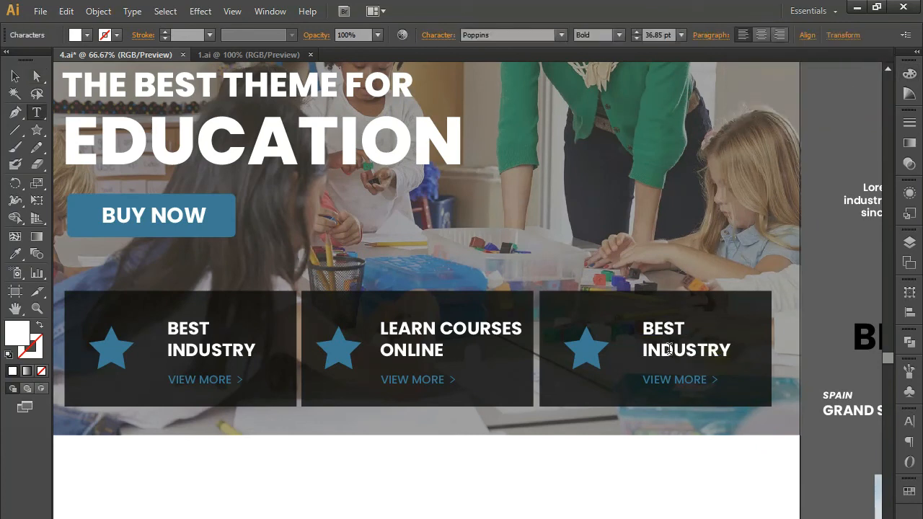
pyautogui.hotkey('ctrl', 'a')
pyautogui.write('B')
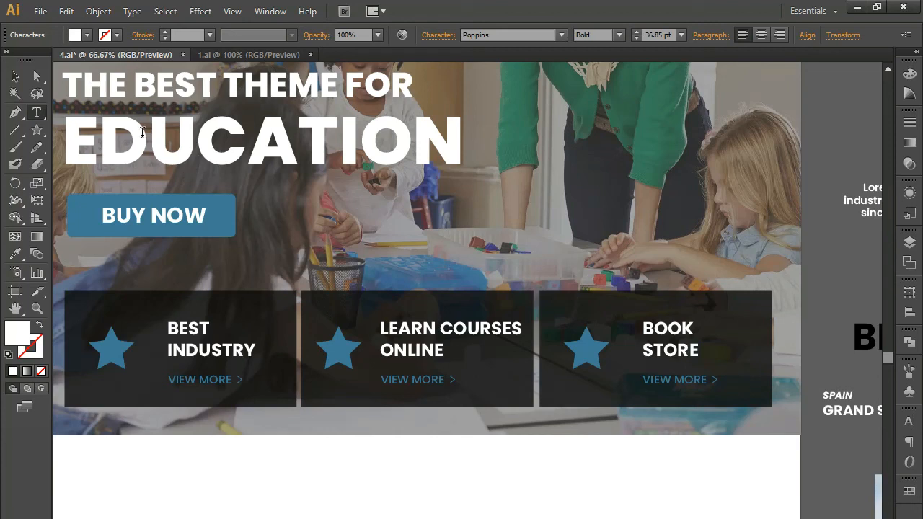
pyautogui.click(37, 76)
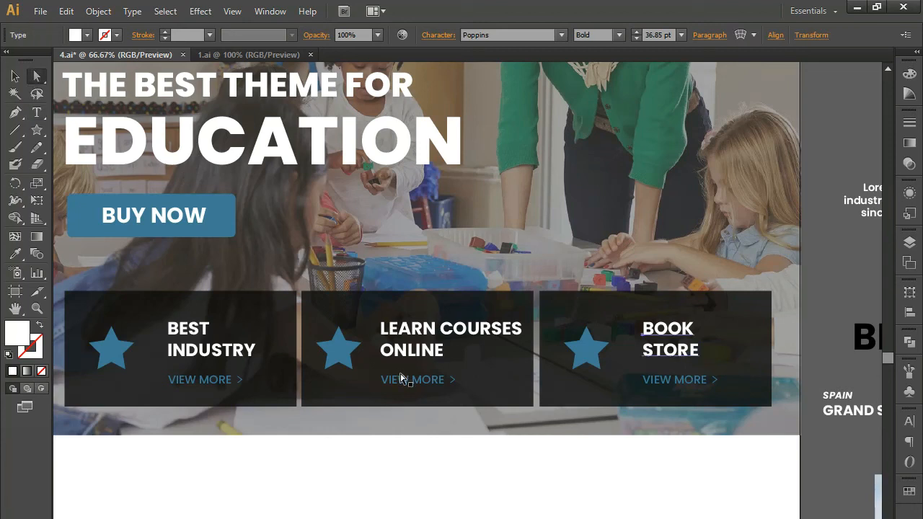
# Step: Delete the word COURSES from the middle panel's heading, leaving LEARN ONLINE
pyautogui.press('t')
pyautogui.click(446, 344)
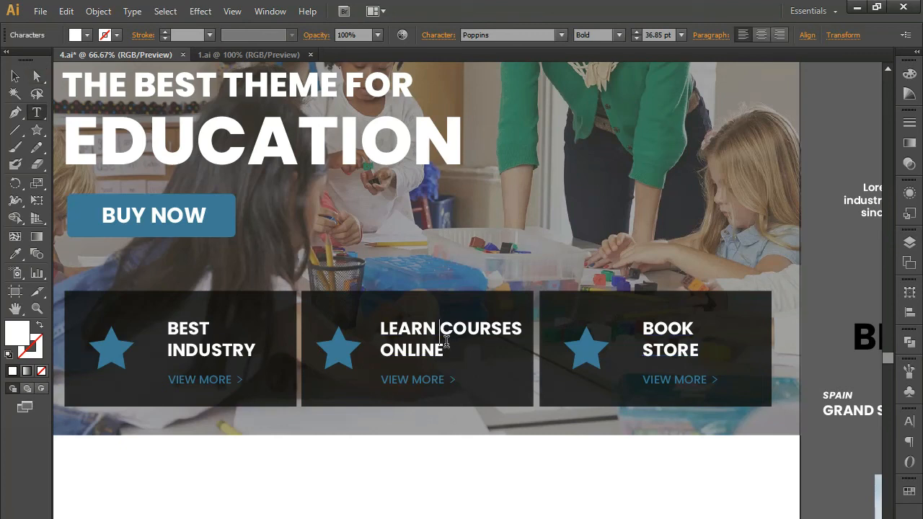
pyautogui.moveTo(436, 326); pyautogui.dragTo(547, 329)
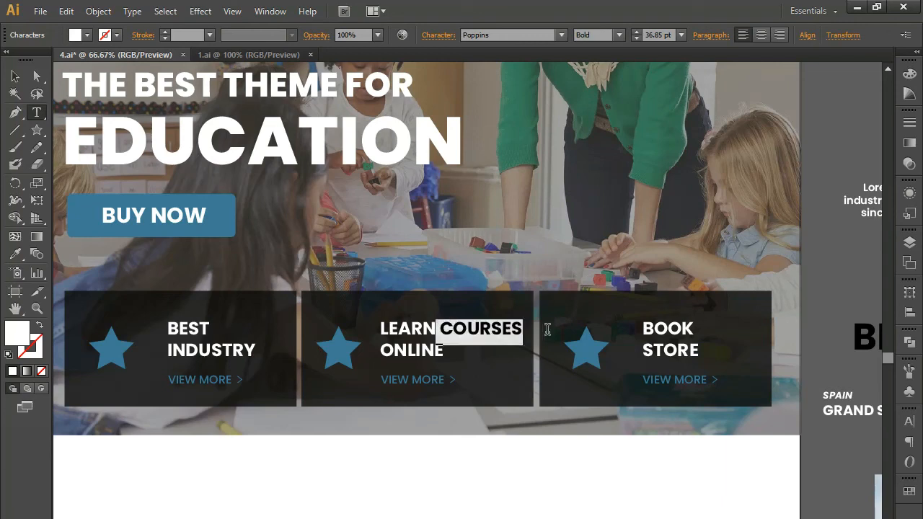
pyautogui.press('BackSpace')
pyautogui.press('Escape')
# Step: Shift the middle panel's heading, VIEW MORE label, chevron and star back right to match the other panels' layout
pyautogui.keyDown('shift'); pyautogui.click(414, 386); pyautogui.keyUp('shift')
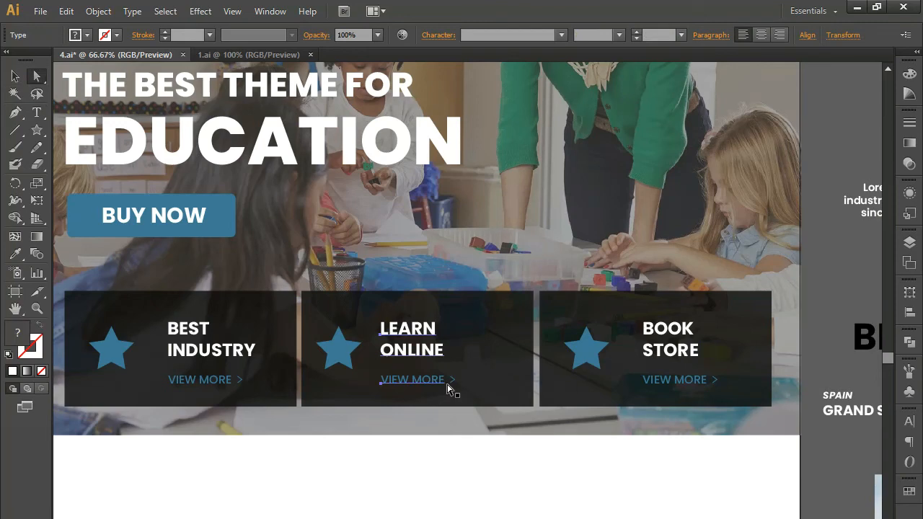
pyautogui.keyDown('shift'); pyautogui.click(452, 380); pyautogui.keyUp('shift')
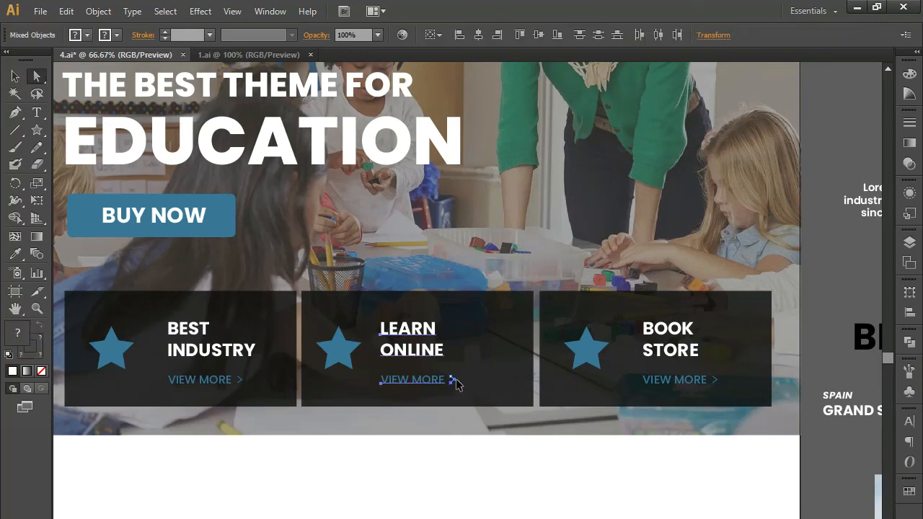
pyautogui.keyDown('shift'); pyautogui.click(339, 353); pyautogui.keyUp('shift')
pyautogui.hotkey('shift', 'Right')
pyautogui.hotkey('shift', 'Right')
pyautogui.keyDown('shift'); pyautogui.click(344, 352); pyautogui.keyUp('shift')
pyautogui.hotkey('shift', 'Right')
pyautogui.hotkey('shift', 'Right')
pyautogui.hotkey('shift', 'Right')
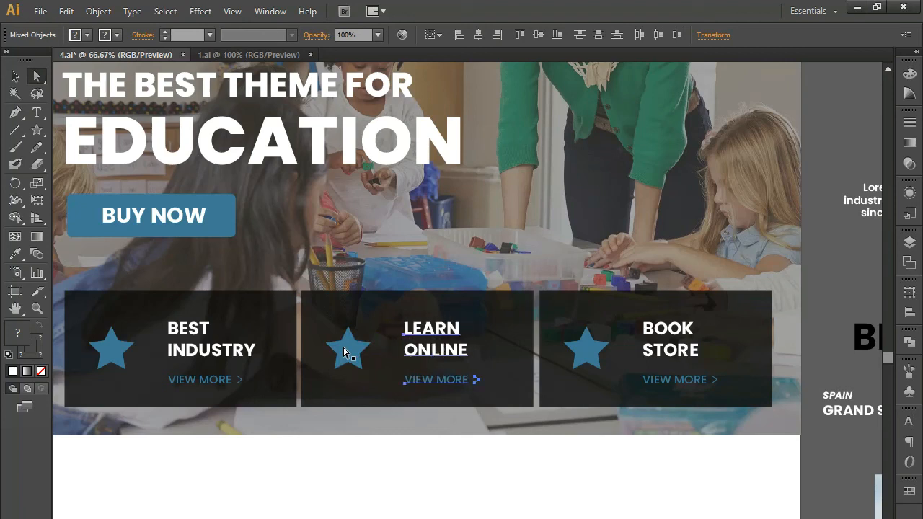
pyautogui.click(416, 471)
pyautogui.moveTo(422, 480); pyautogui.dragTo(454, 490)
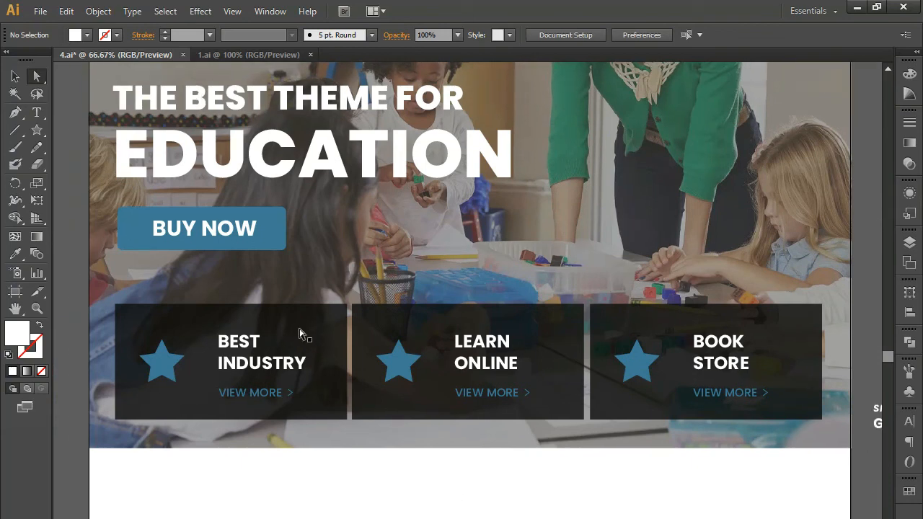
pyautogui.press('v')
pyautogui.moveTo(339, 198); pyautogui.dragTo(333, 345)
pyautogui.moveTo(377, 261); pyautogui.dragTo(361, 290)
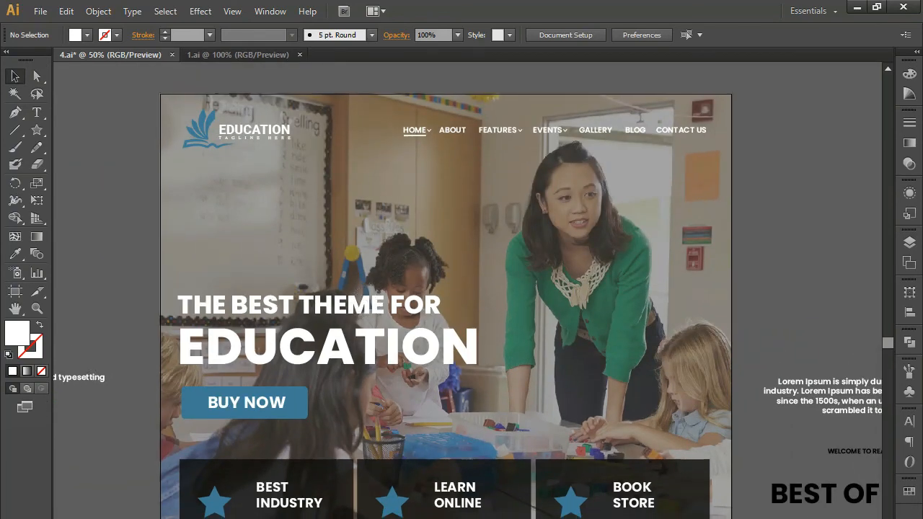
pyautogui.moveTo(617, 462); pyautogui.dragTo(614, 504)
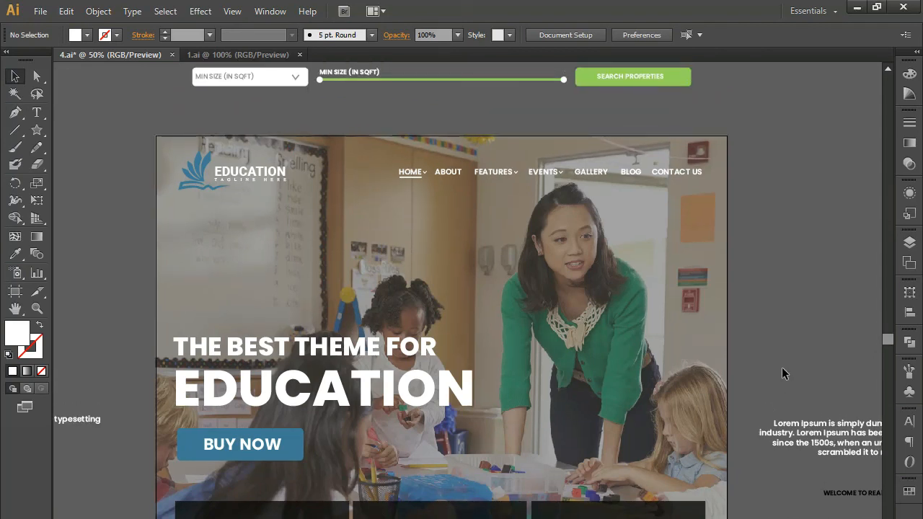